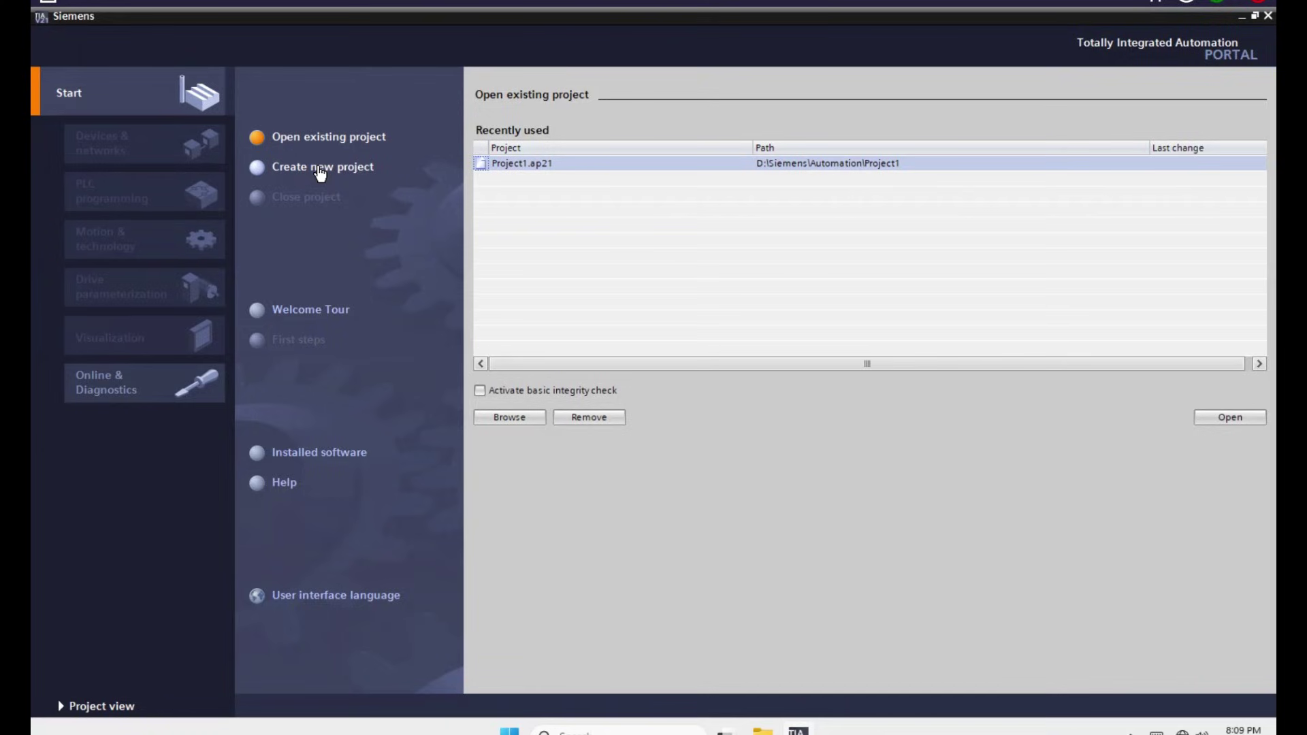
Create a new project named PLCHMI
click(318, 168)
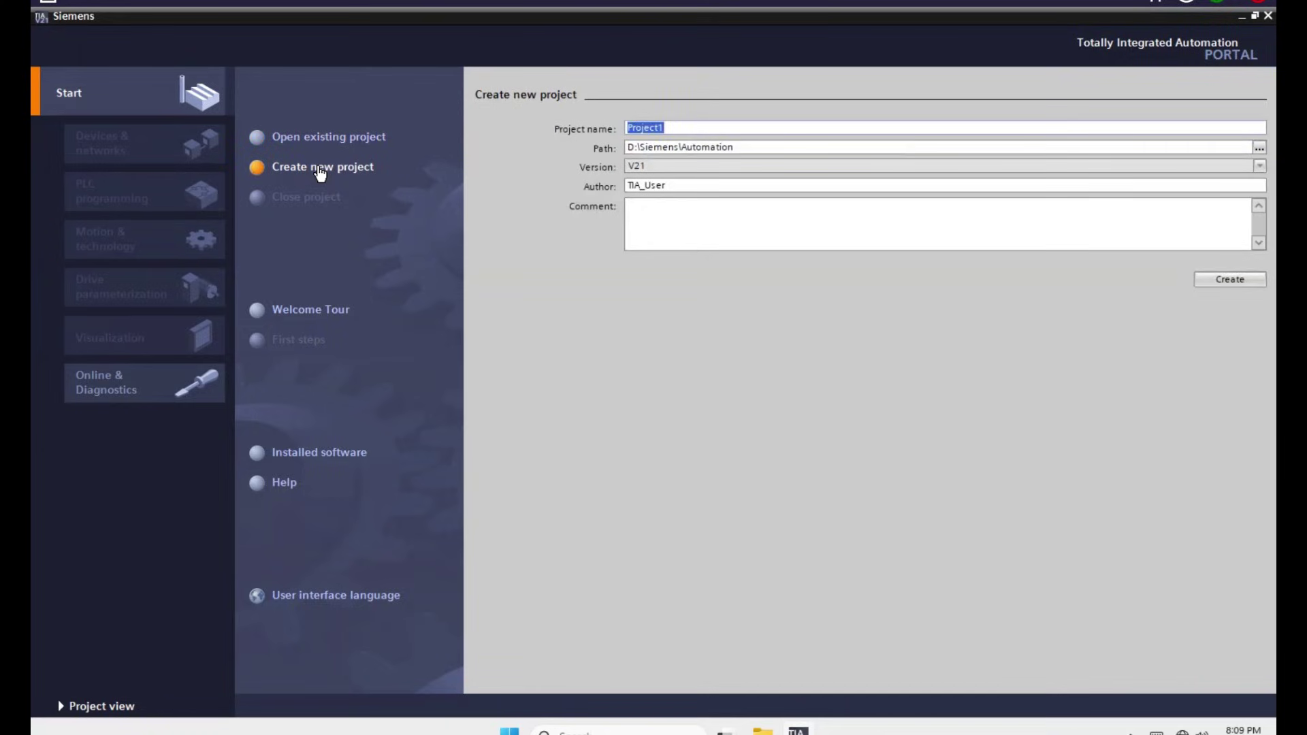
text(P)
text(Lc)
text(_1)
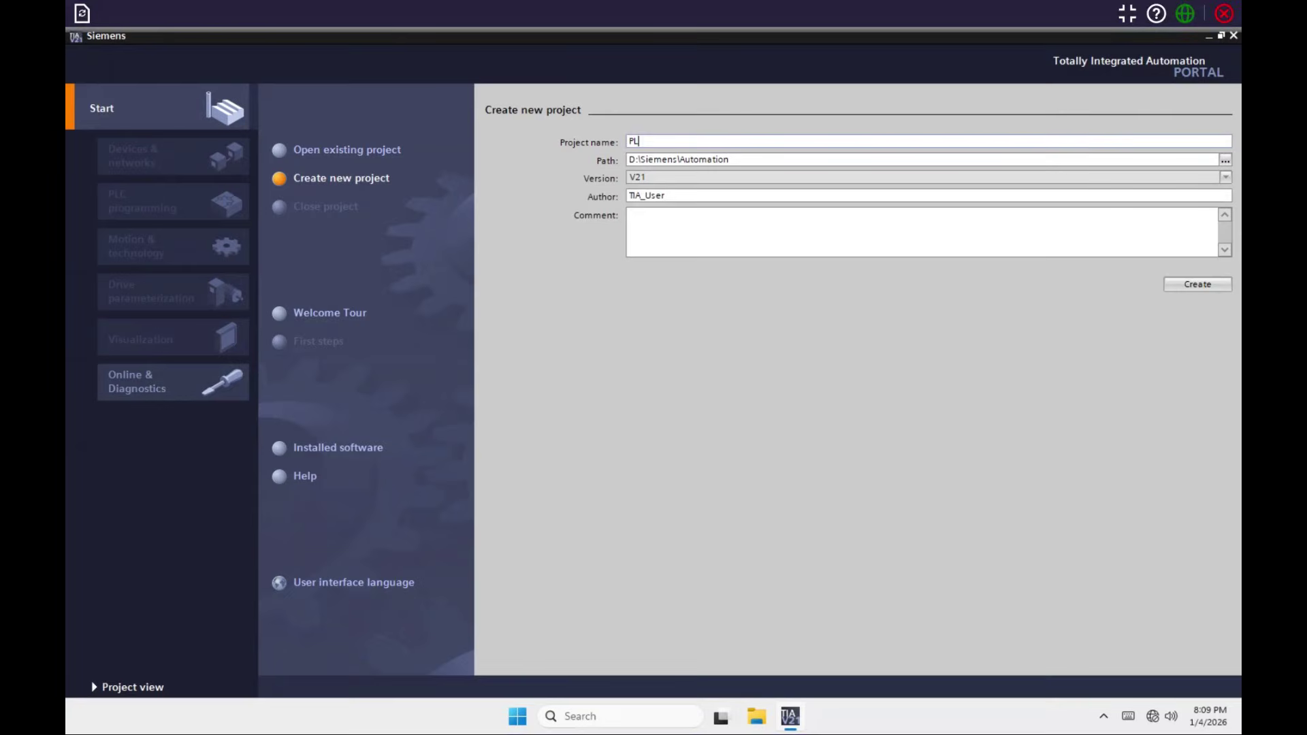
text(CHMI)
click(1194, 284)
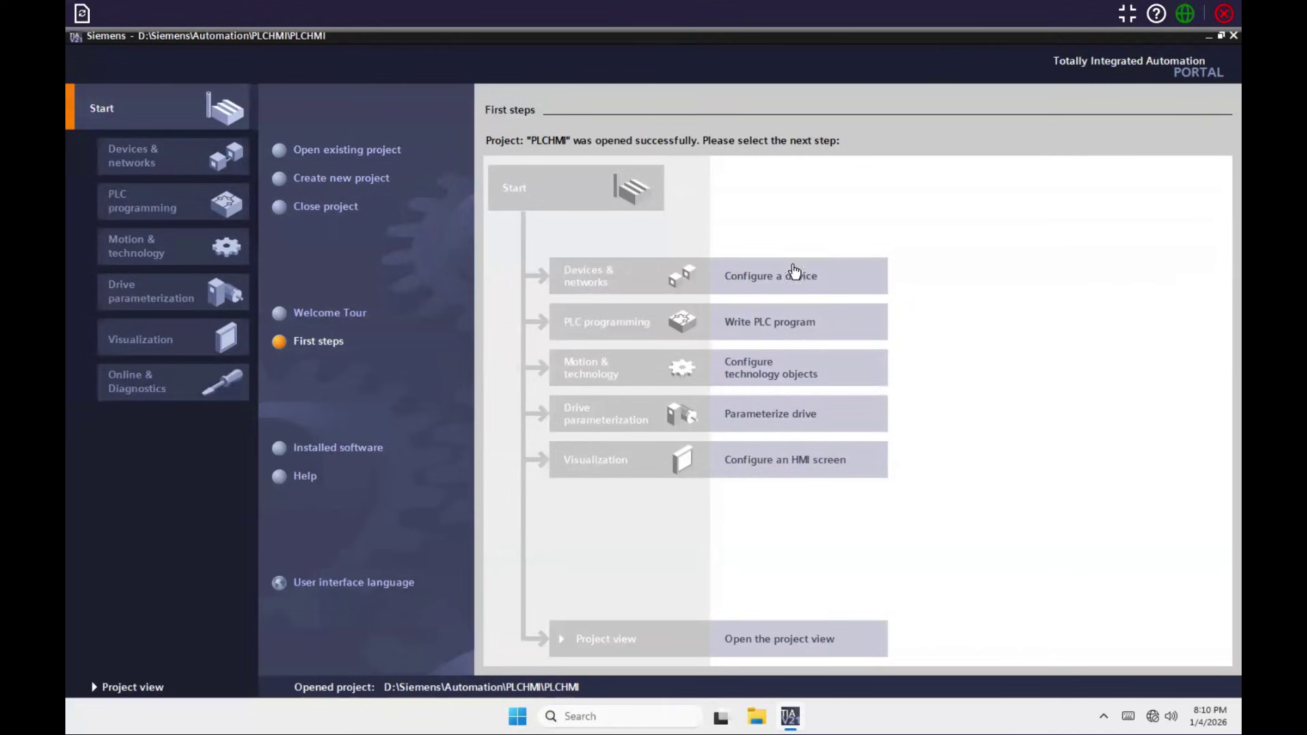
Add a SIMATIC S7-1500 controller, CPU 1515-2 PN with article number 6ES7 515-2AN03-0AB0, as a new device
click(793, 274)
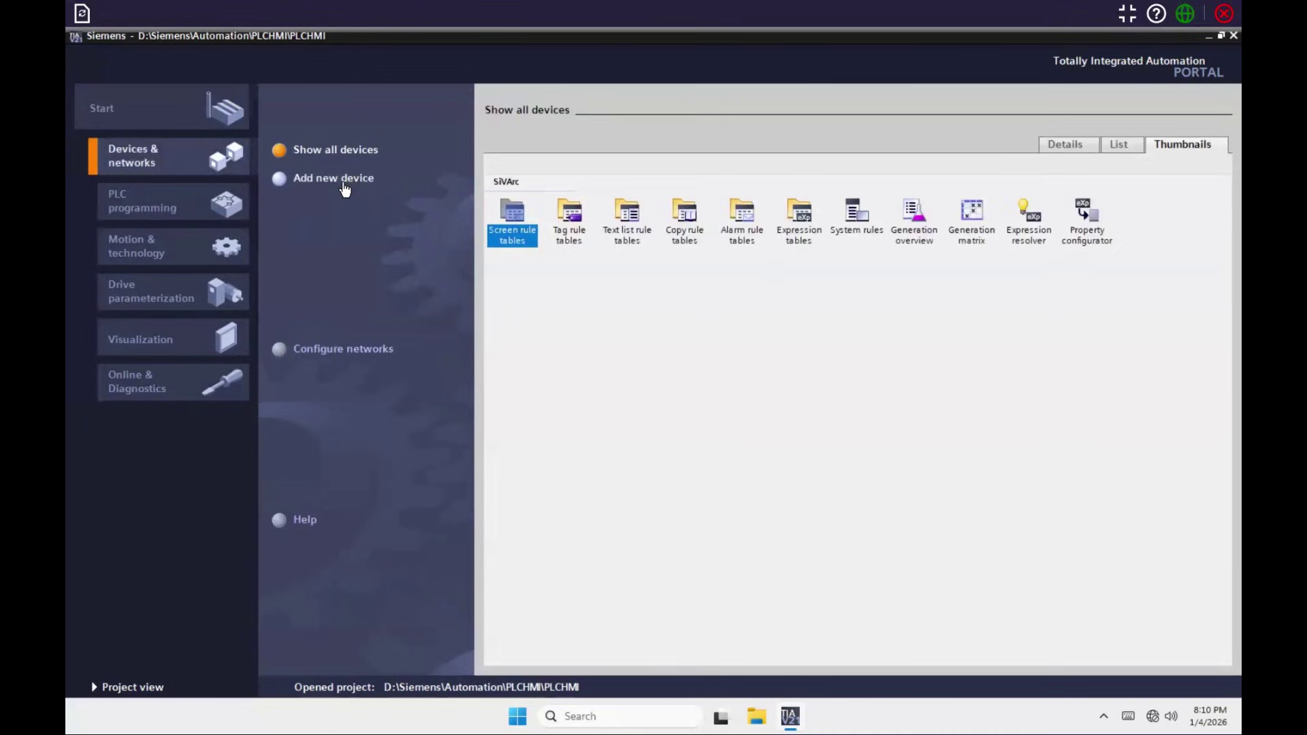
click(344, 182)
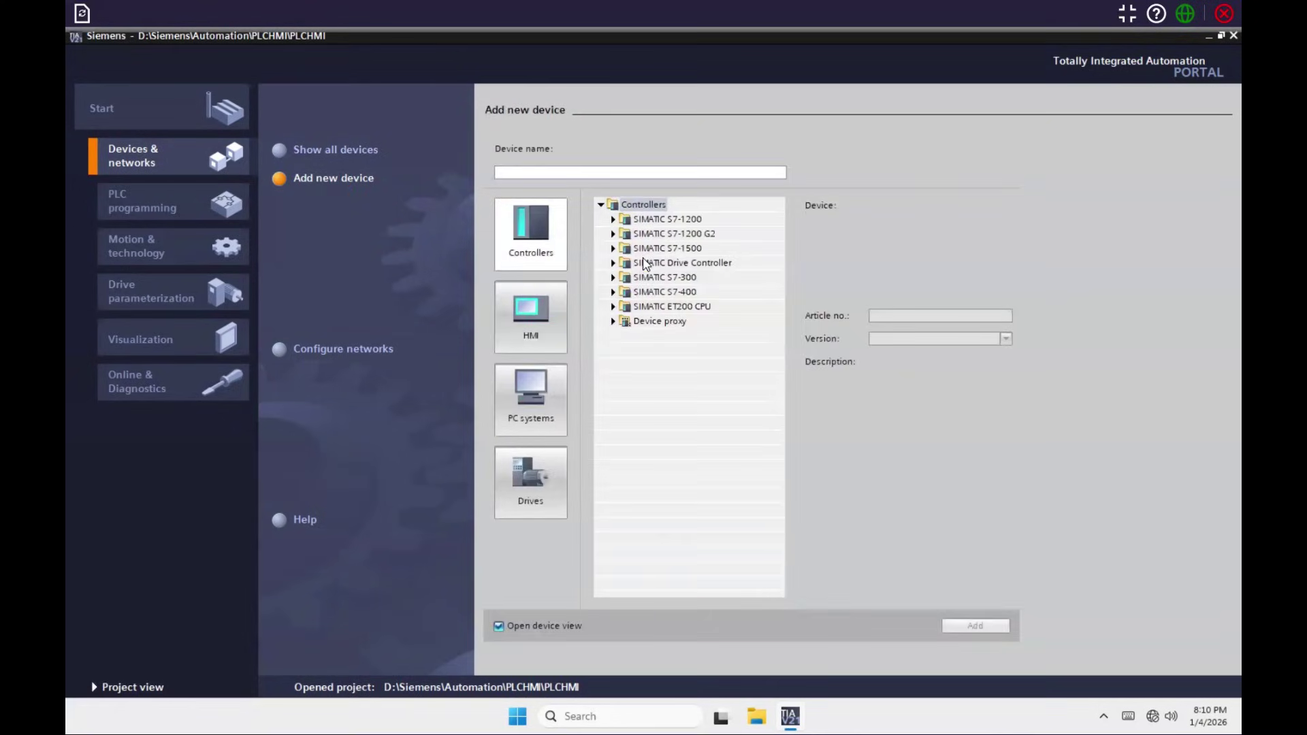
click(612, 249)
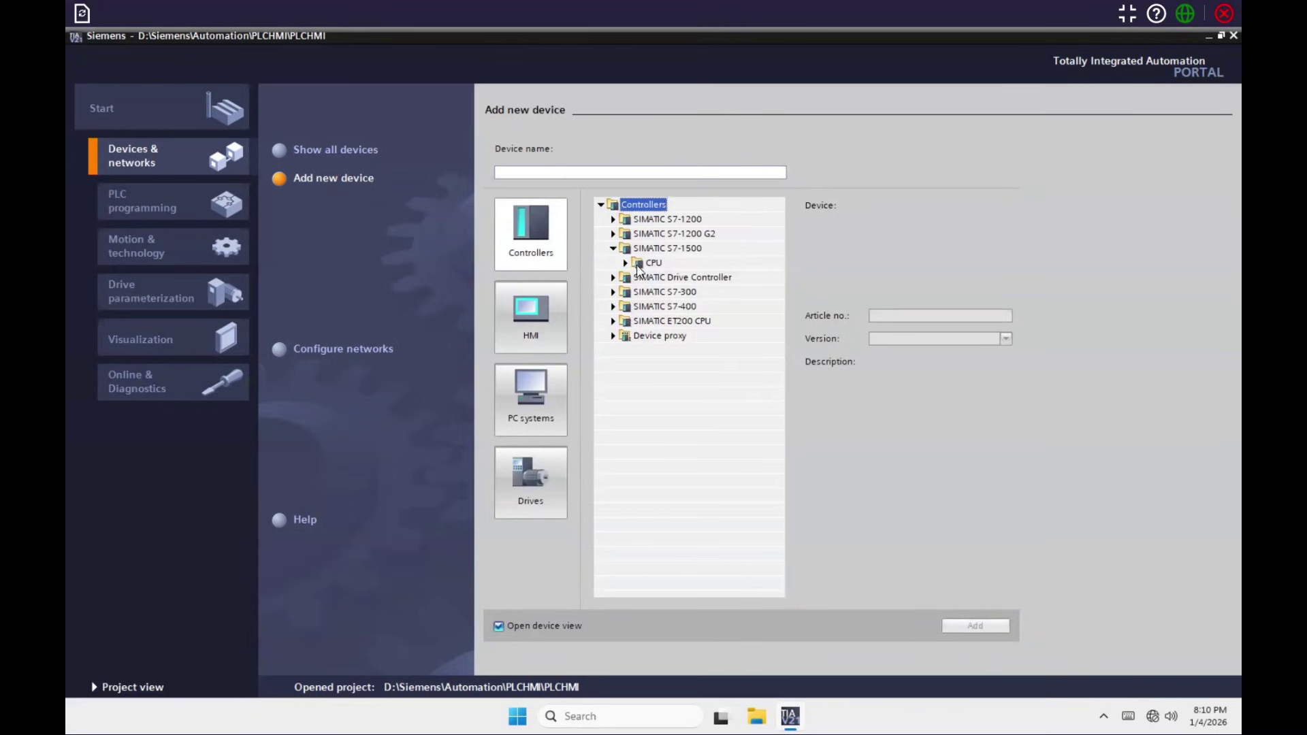
click(626, 264)
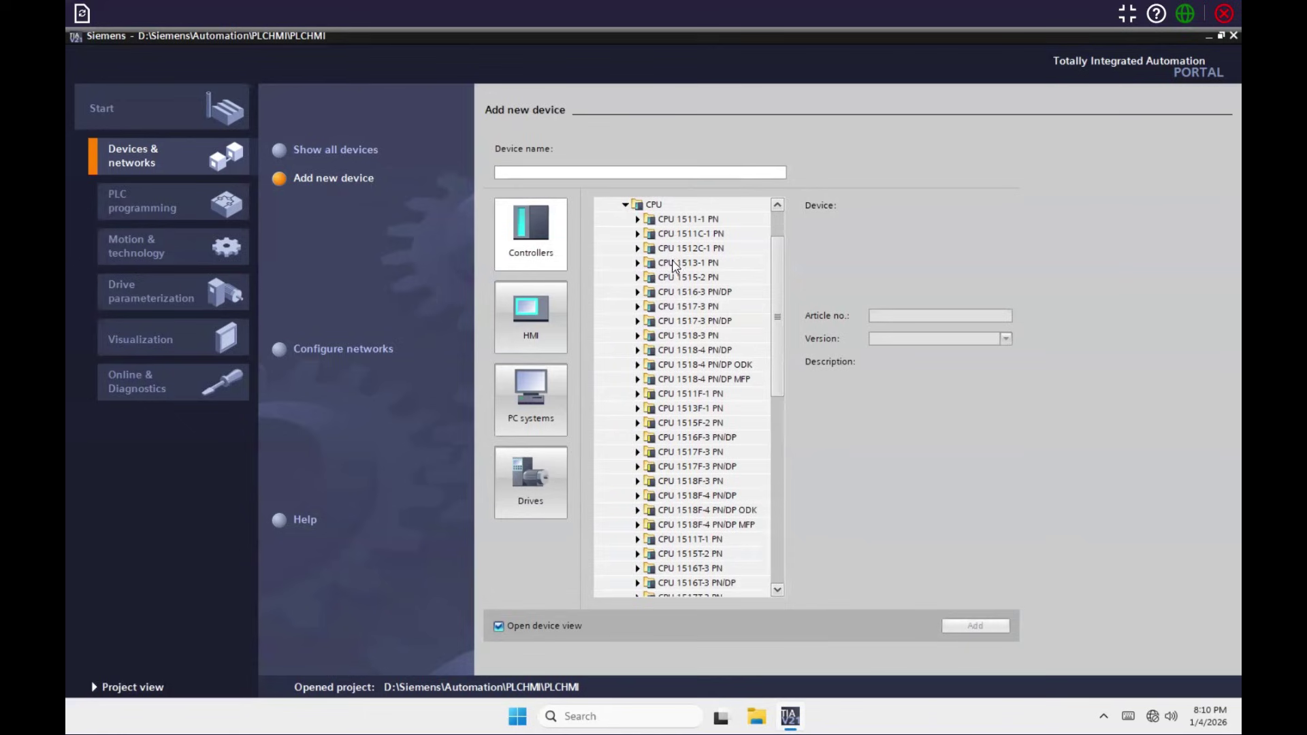
click(638, 277)
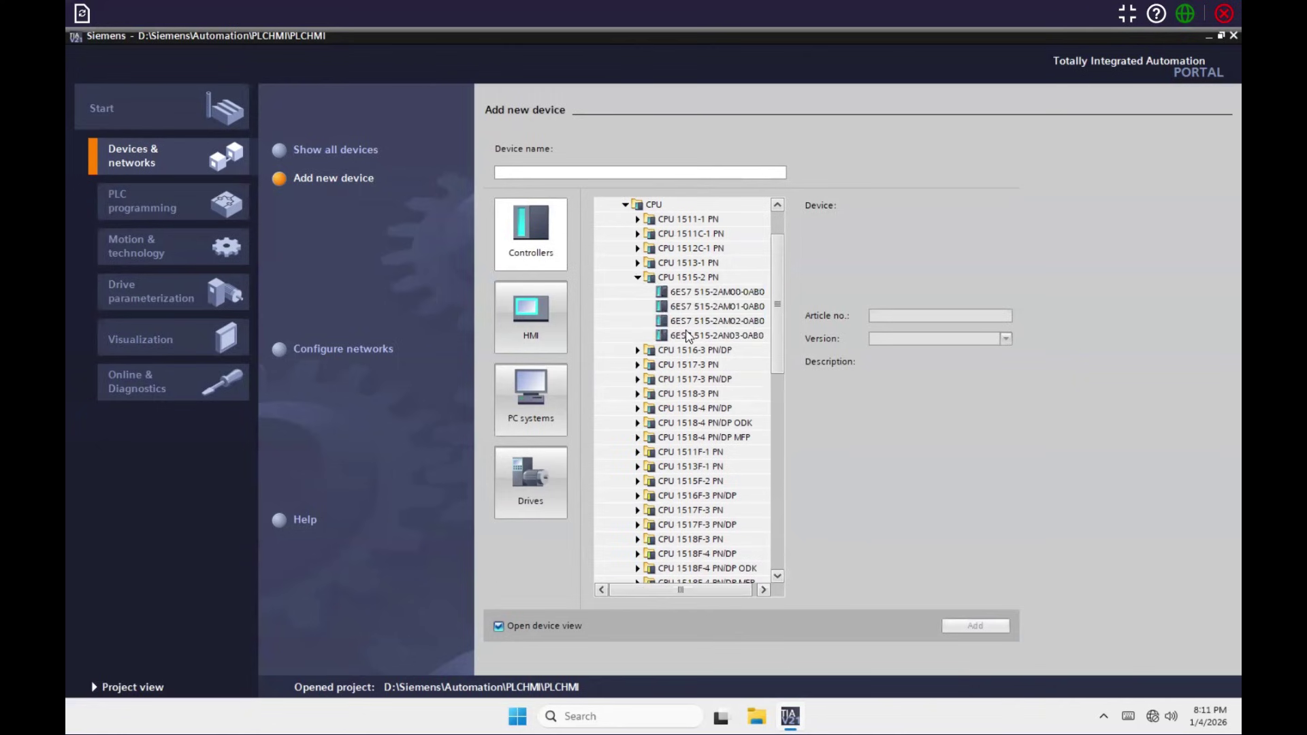
click(699, 336)
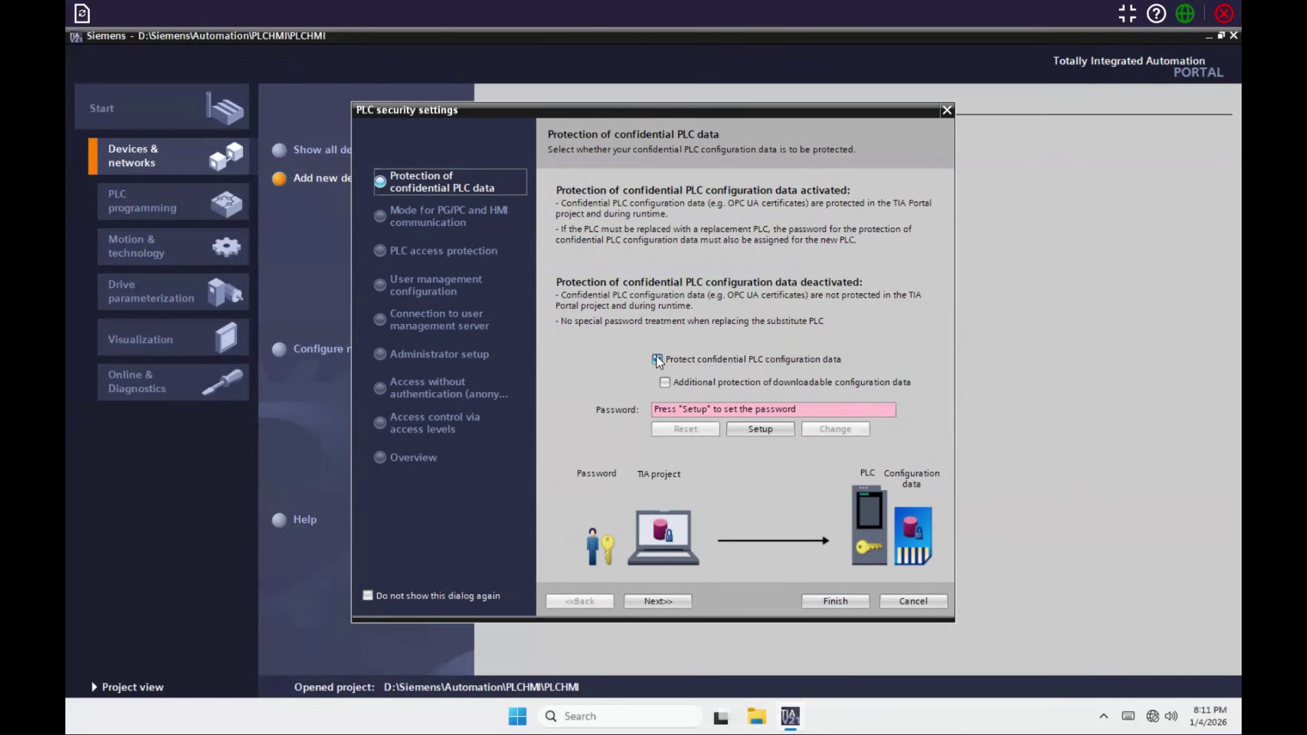
Turn off protection of confidential PLC configuration data and the restriction to only secure PG/PC and HMI communication
click(657, 360)
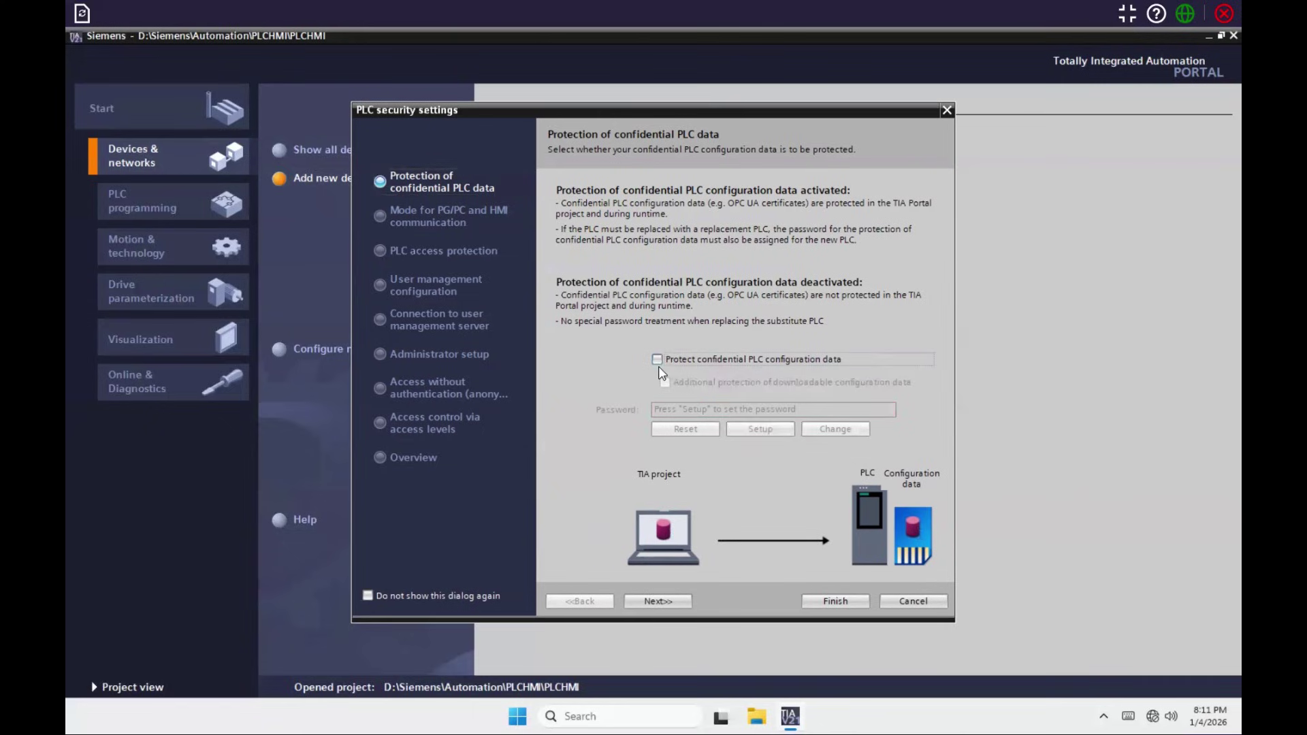
click(677, 600)
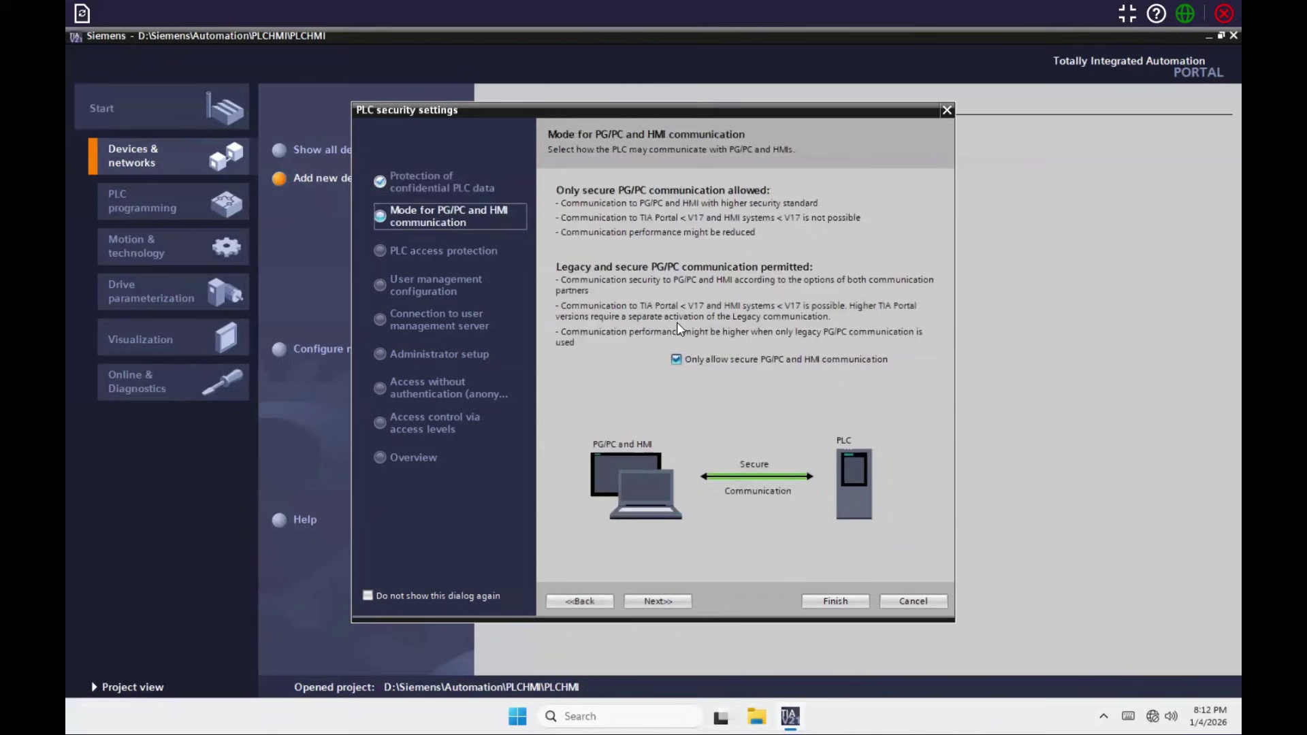
click(676, 360)
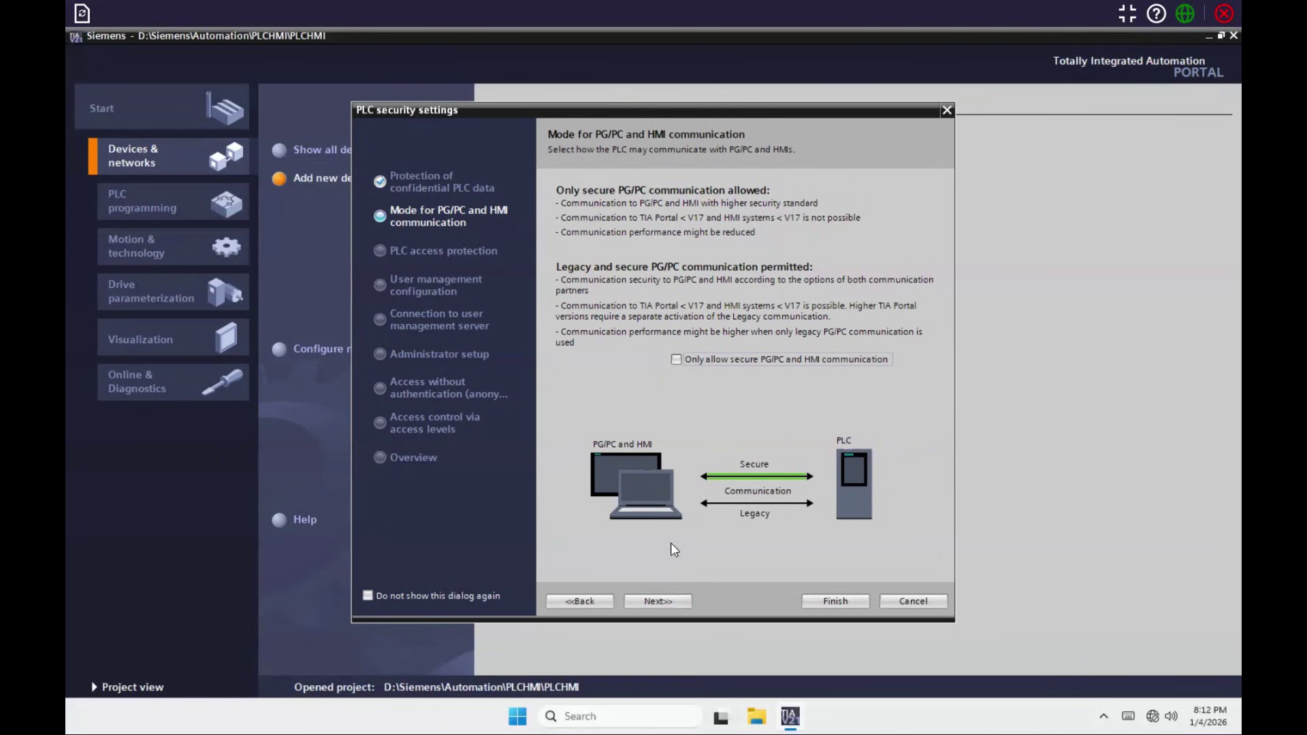
click(679, 601)
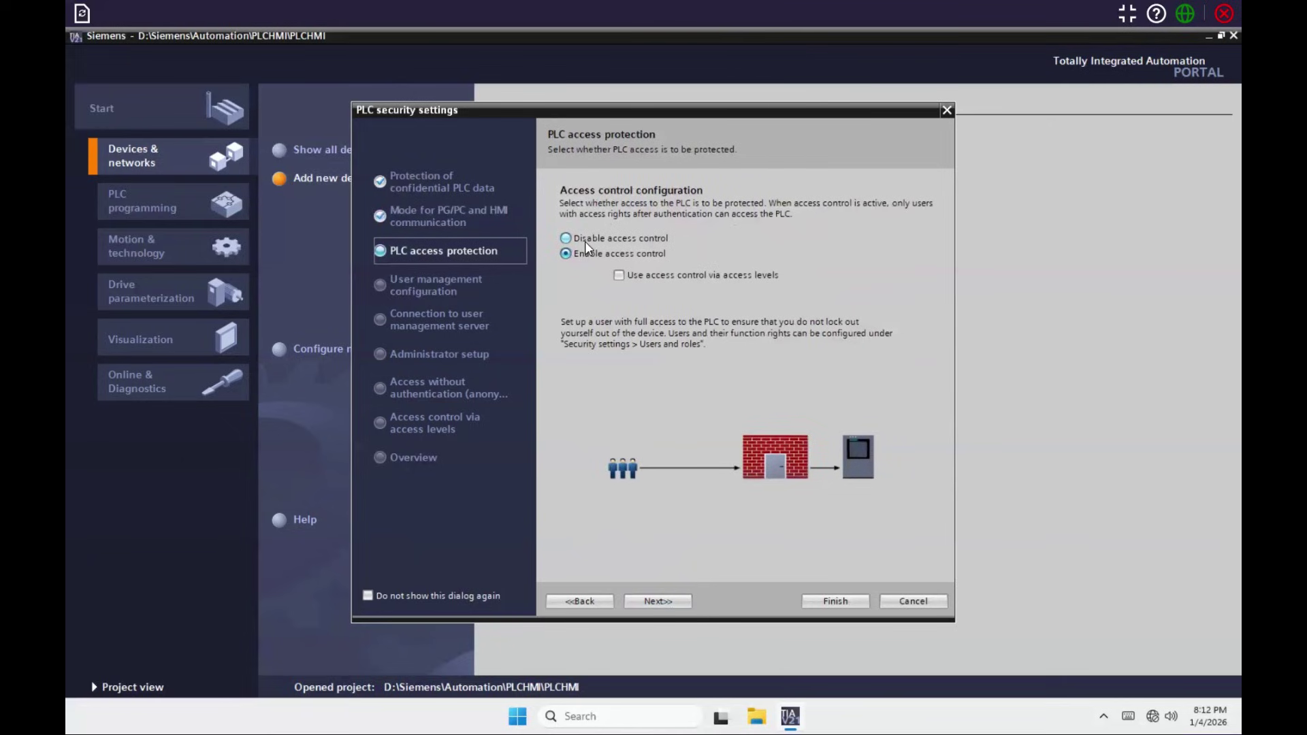
Disable PLC access control and finish the security settings wizard with the remaining pages left at their defaults
click(586, 240)
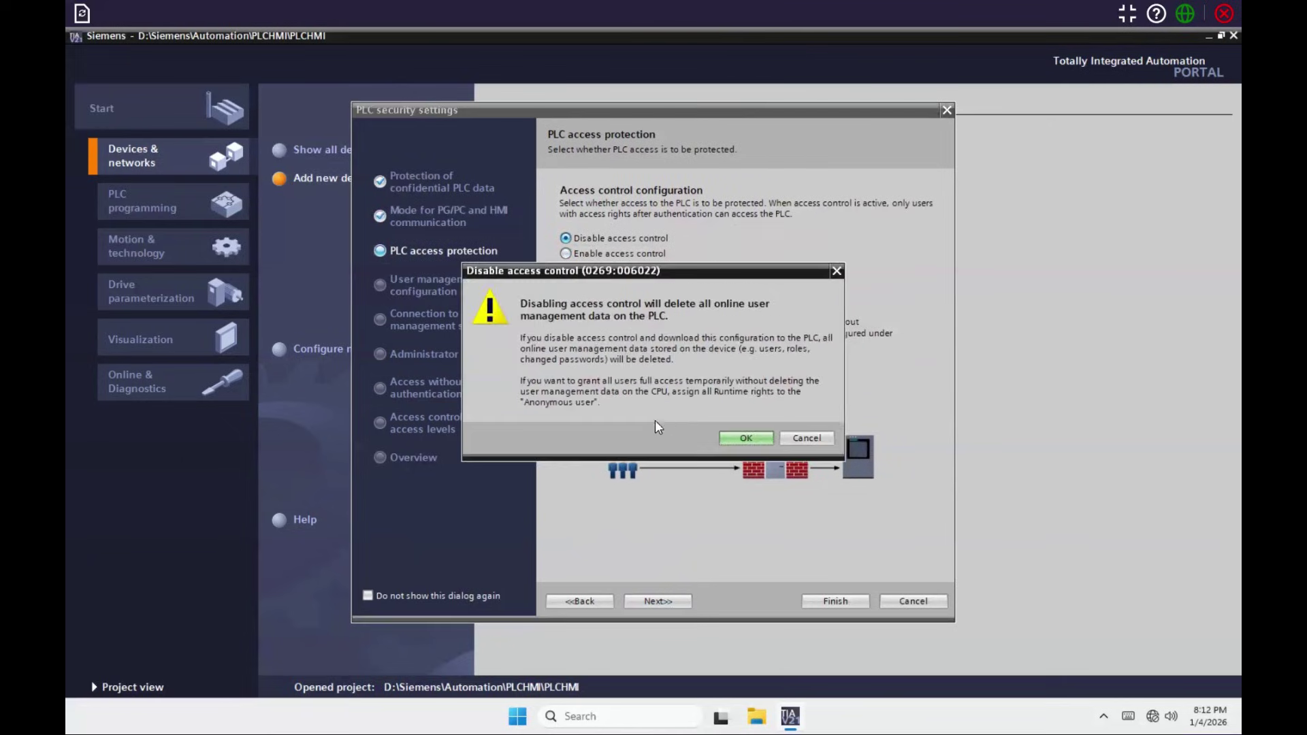
click(749, 439)
click(671, 606)
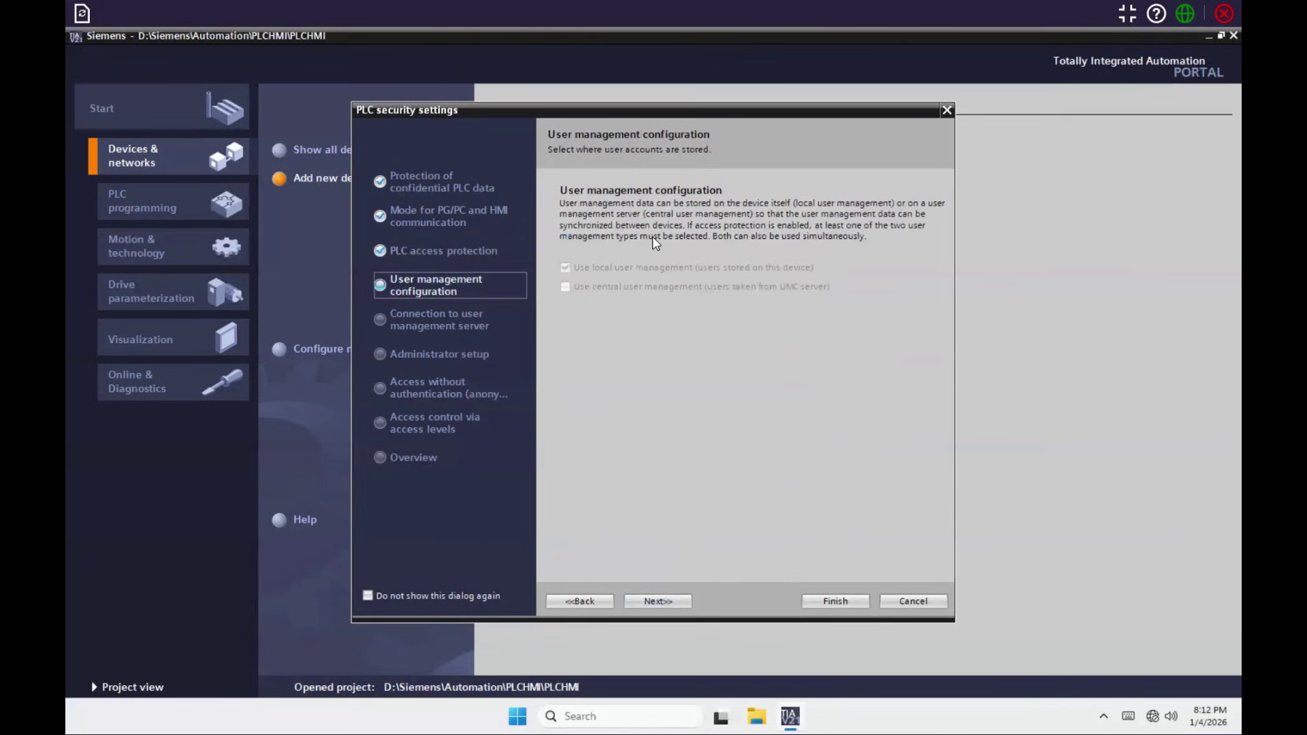
click(673, 606)
click(671, 604)
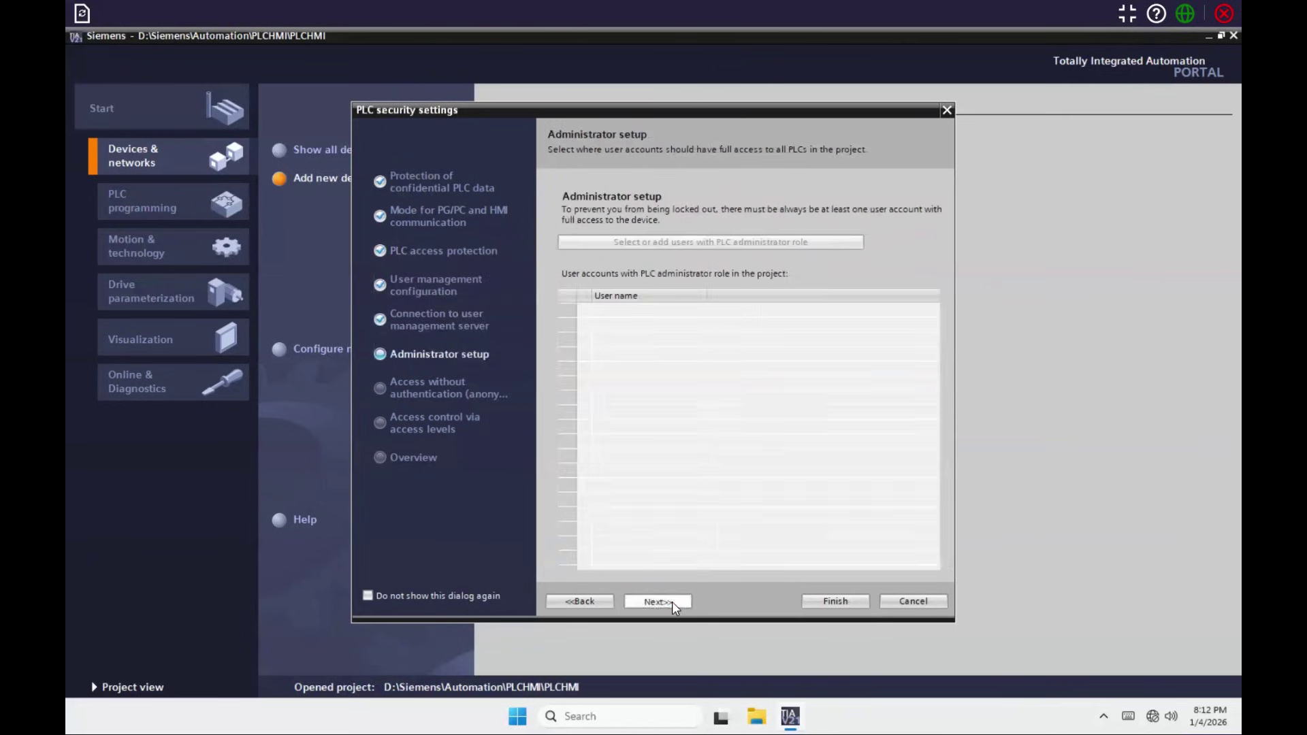
click(669, 605)
click(670, 604)
click(670, 605)
click(835, 602)
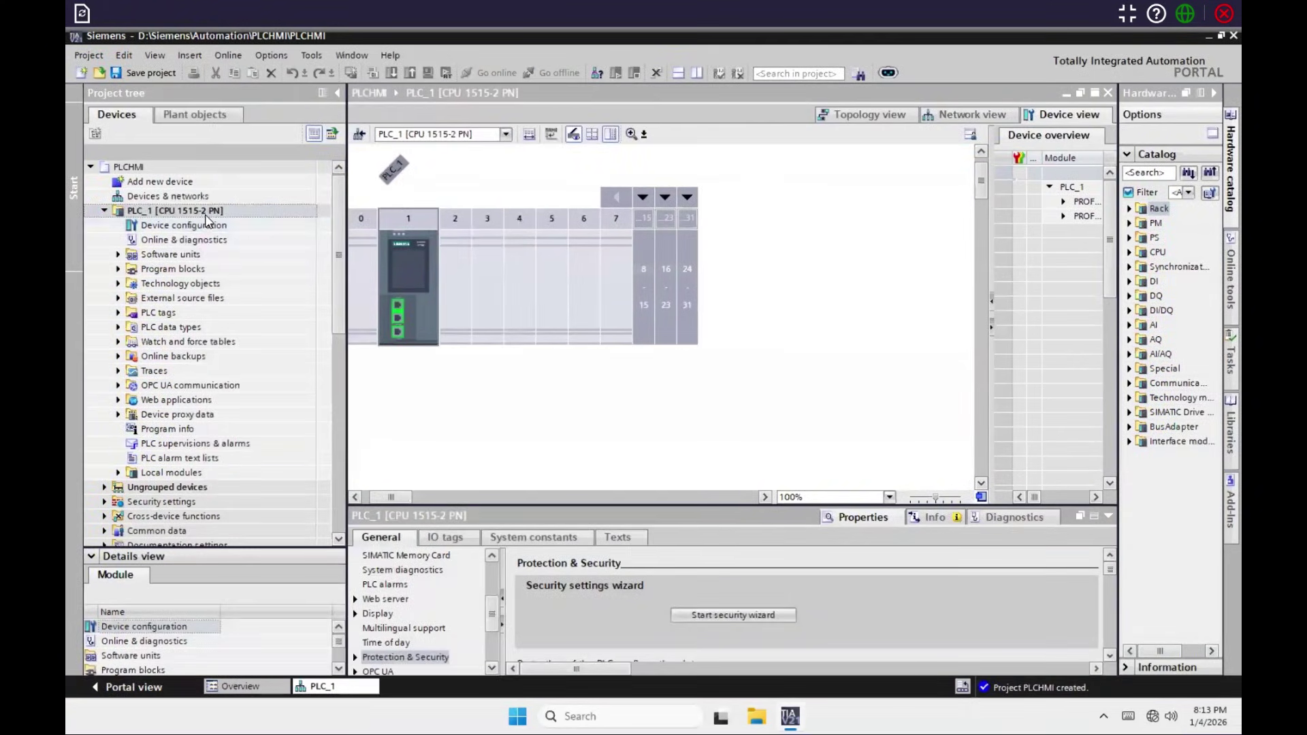
Open the Main [OB1] program block and the default tag table of PLC_1
click(117, 269)
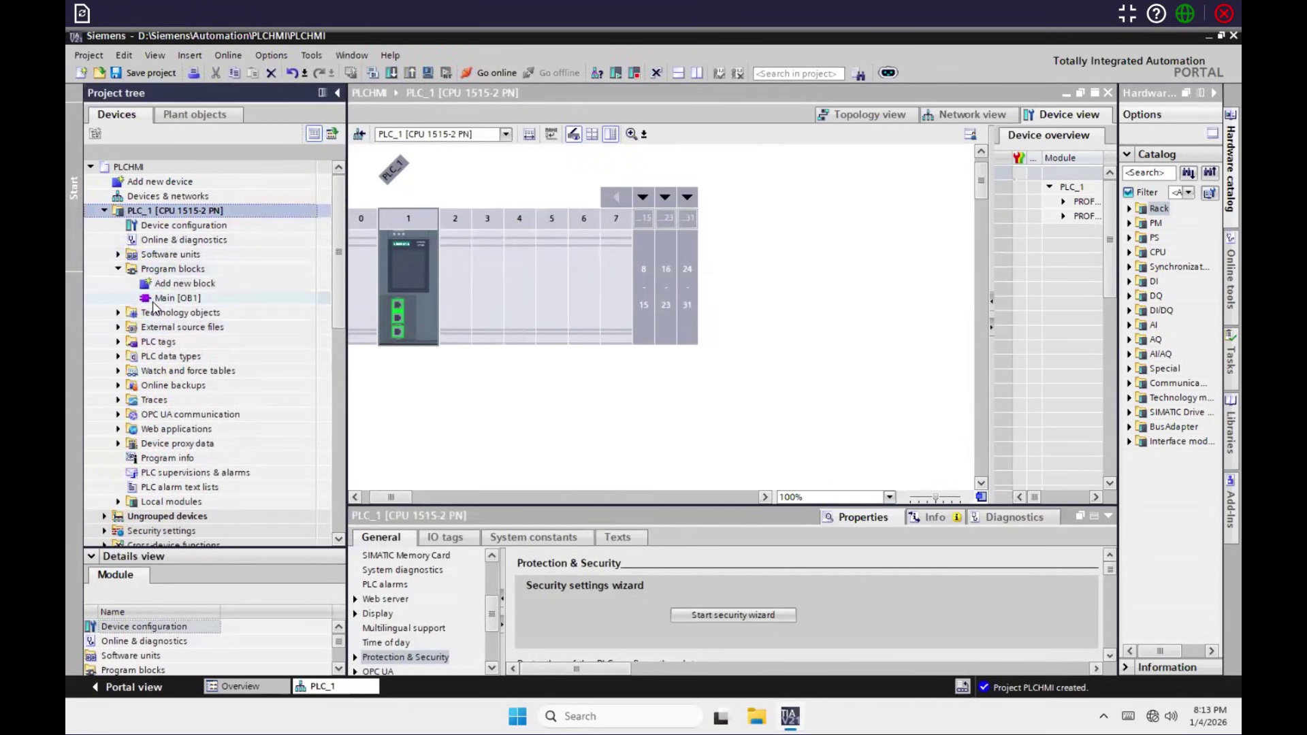
double_click(151, 299)
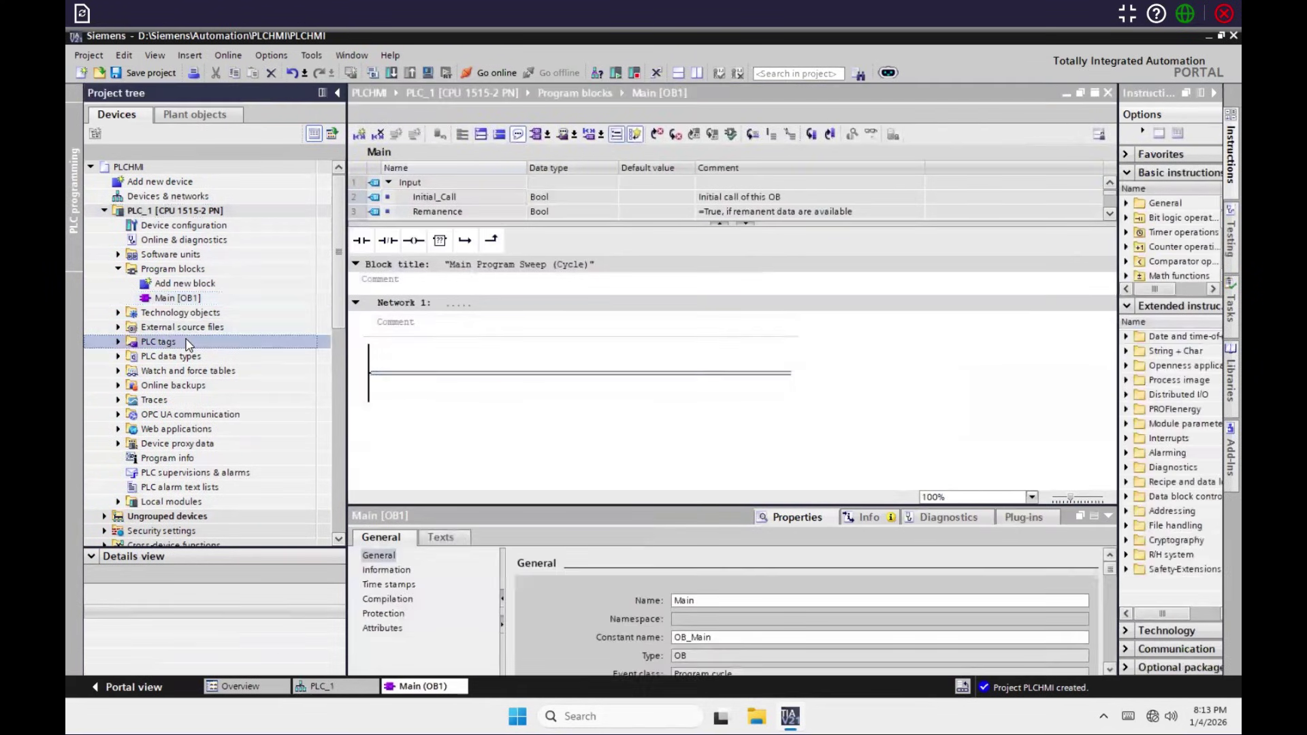
double_click(183, 341)
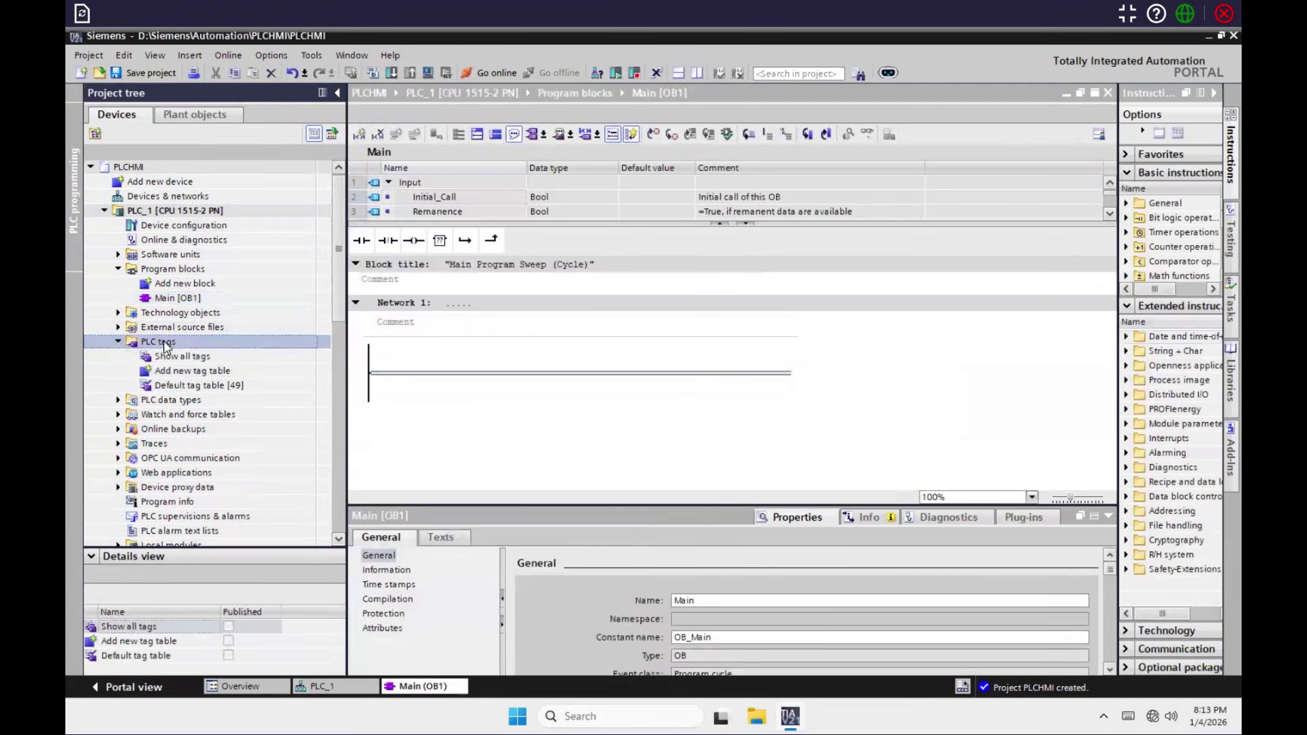
click(208, 385)
double_click(208, 385)
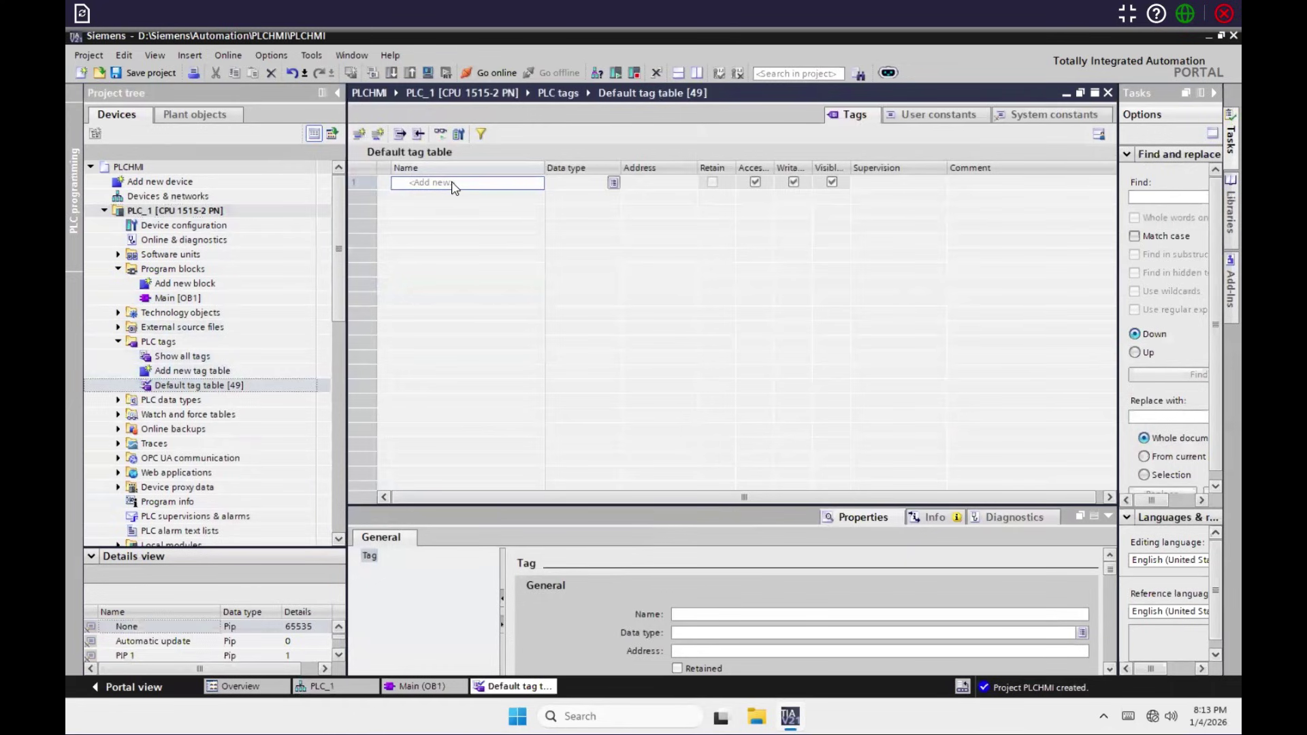
Add two PLC tags named In1 and Out to the default tag table
double_click(453, 183)
text(In1)
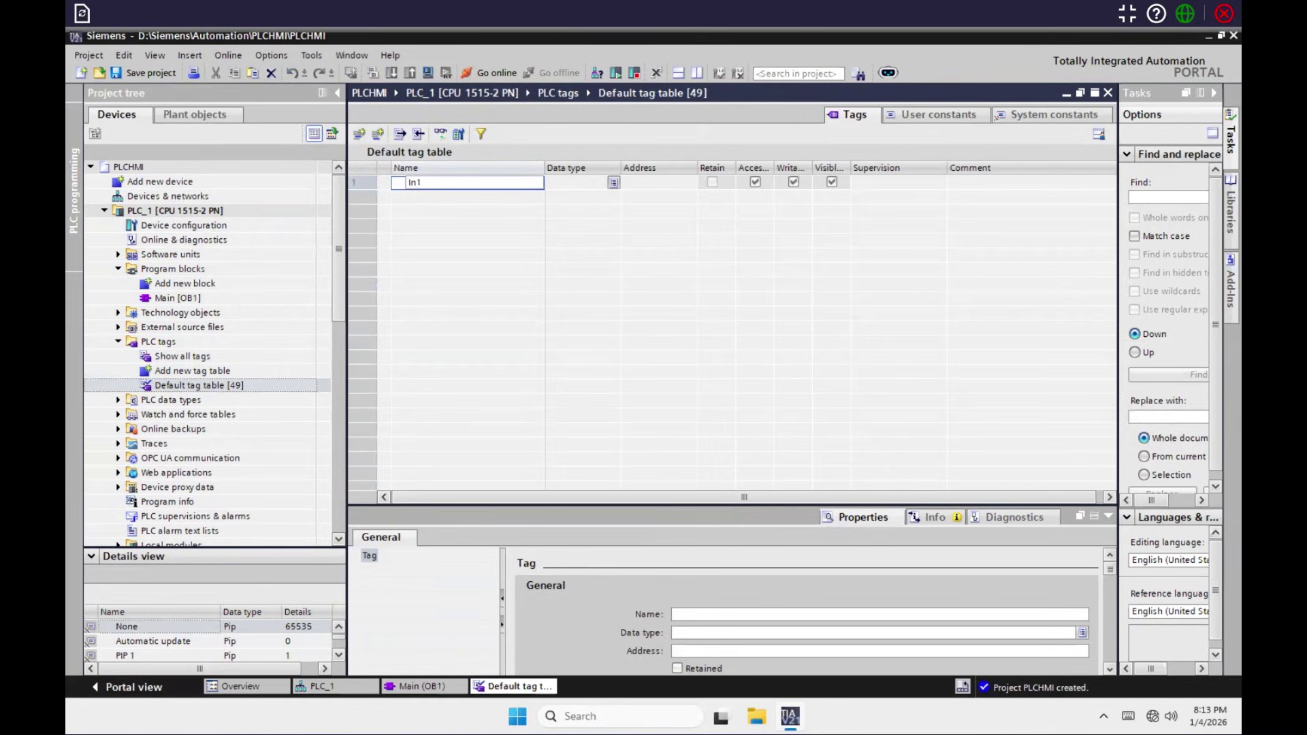
key(Return)
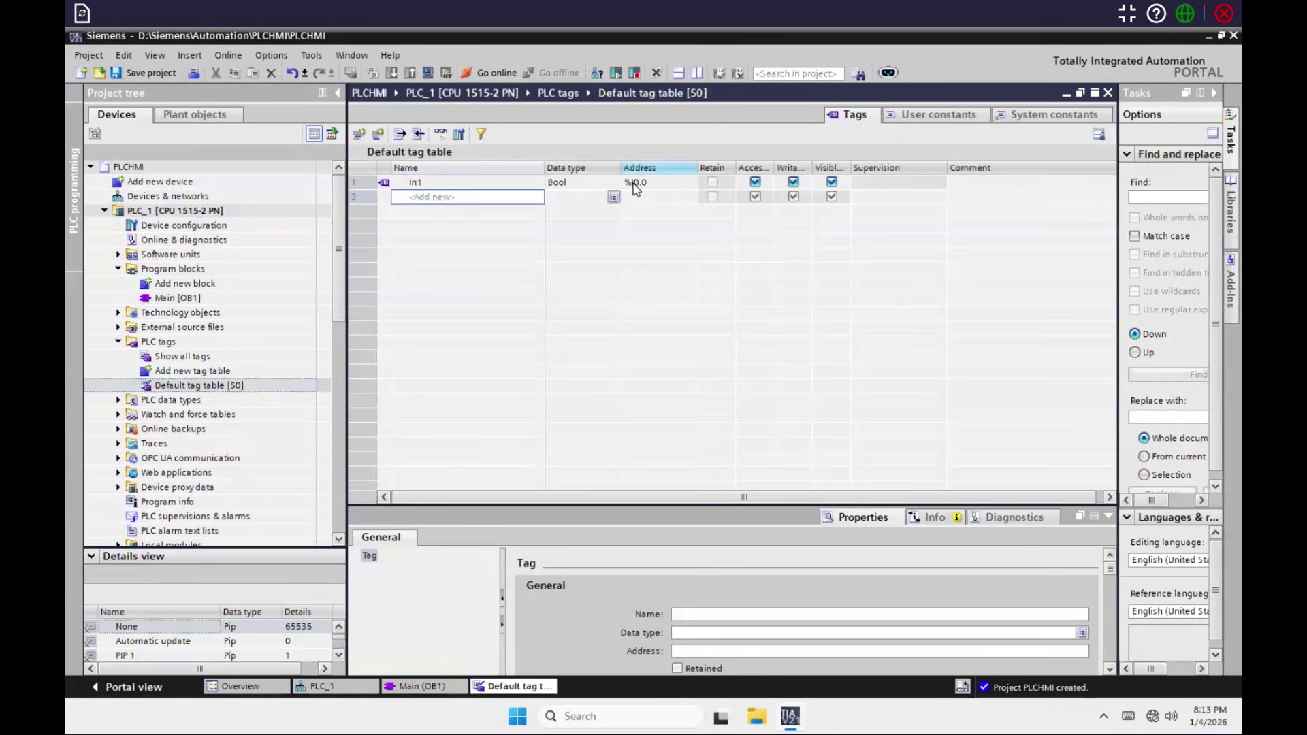
click(506, 196)
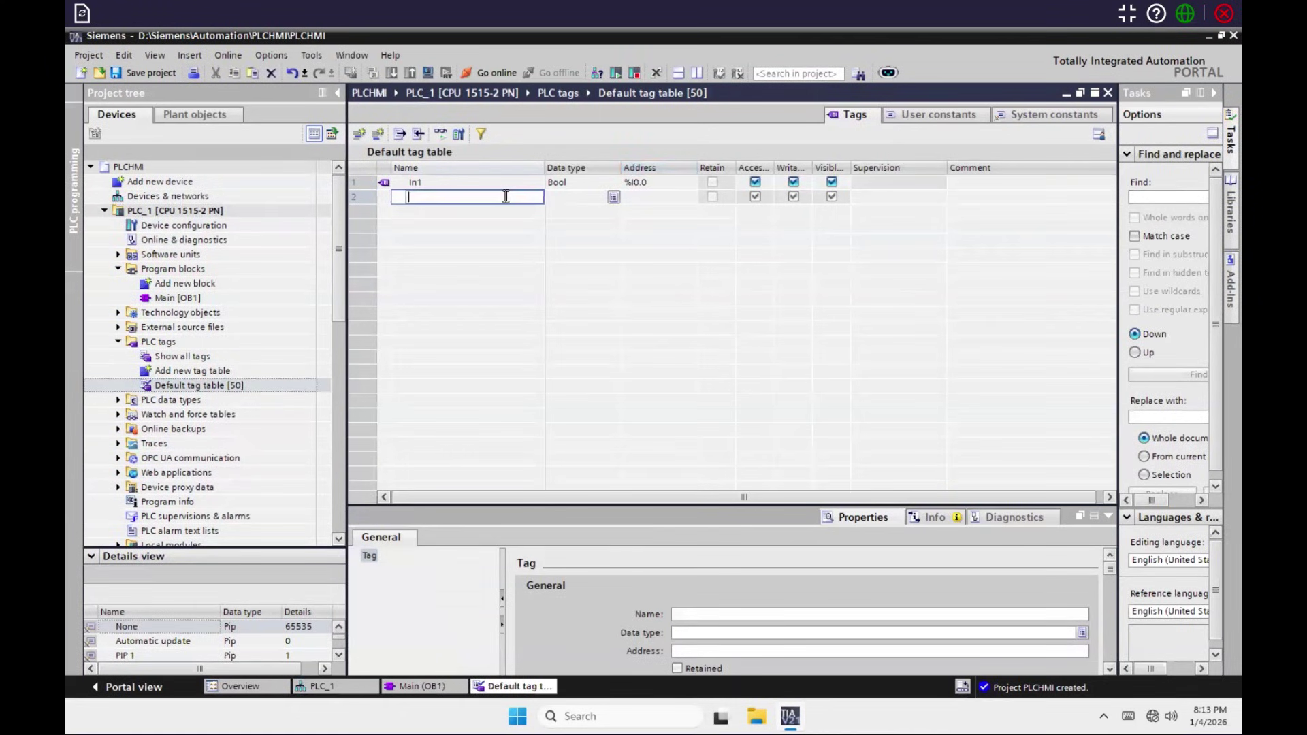
text(Out)
key(Return)
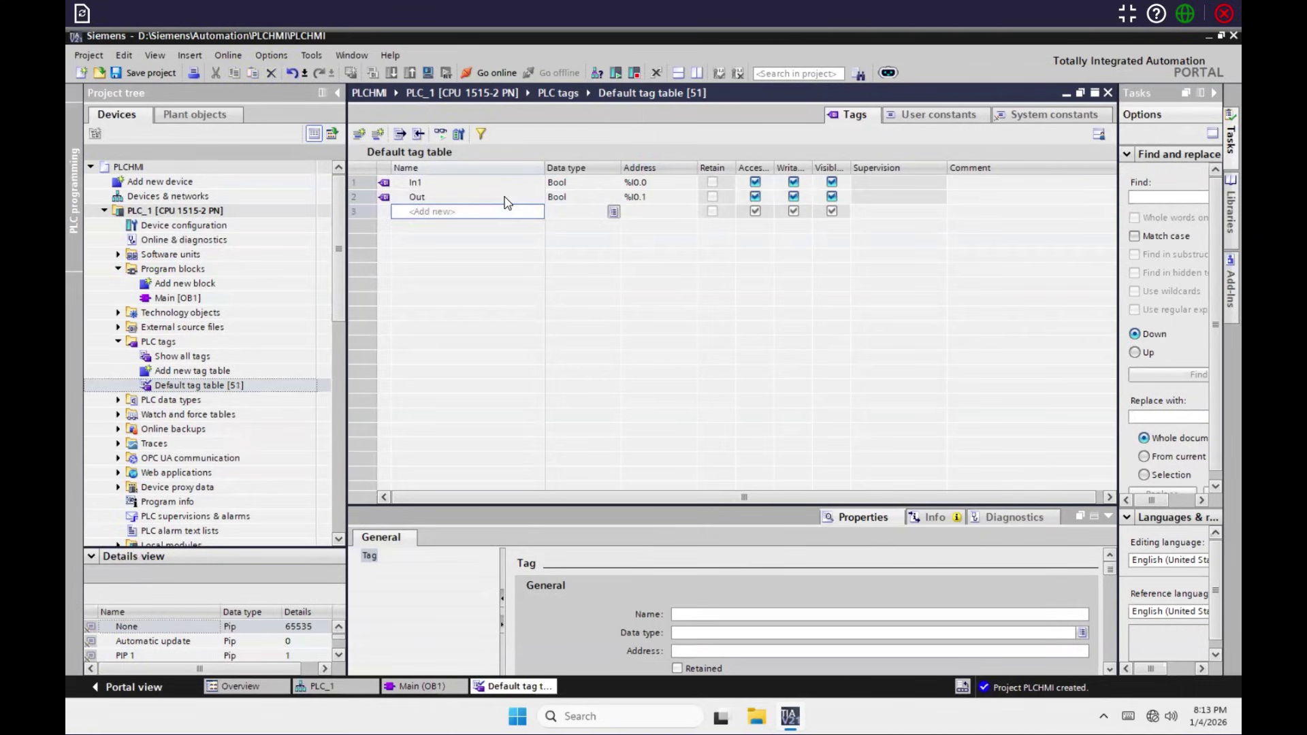
Set the address of the Out tag to %Q0.0, using operand identifier Q and bit number 0
click(684, 200)
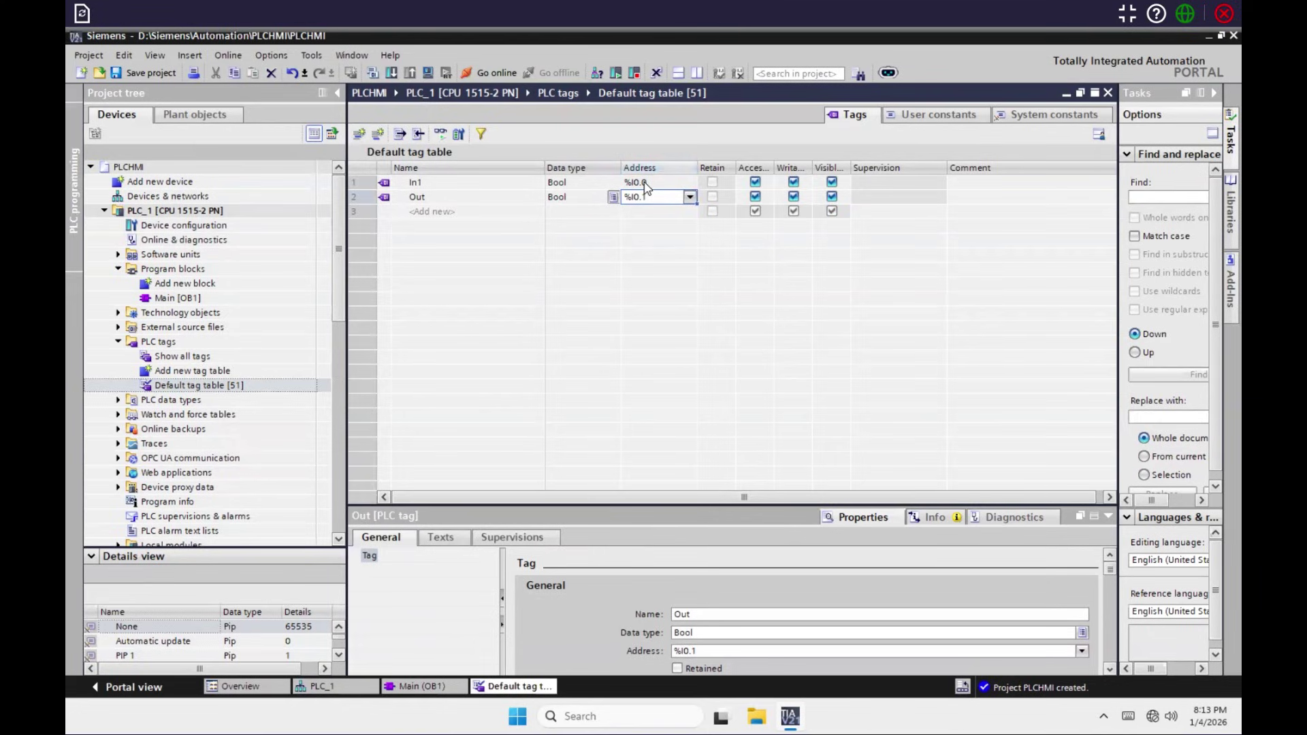
click(691, 198)
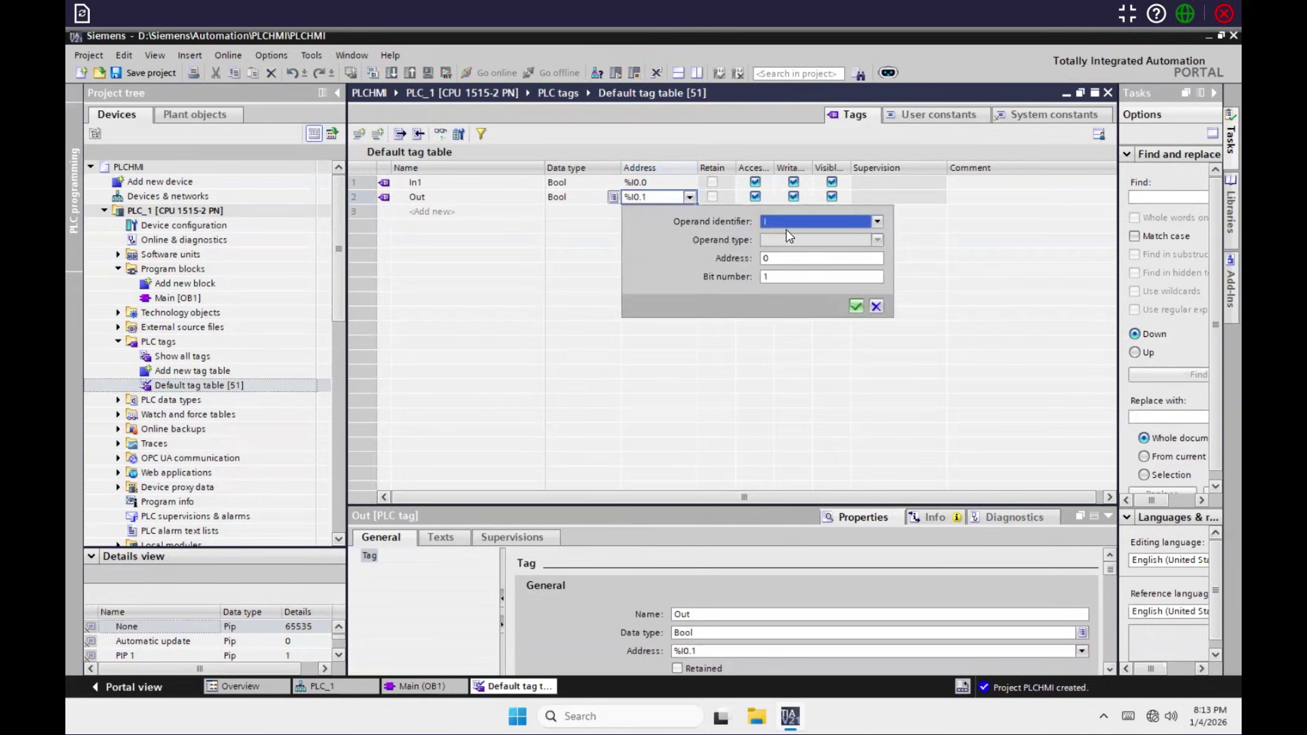
click(790, 222)
click(785, 256)
click(799, 277)
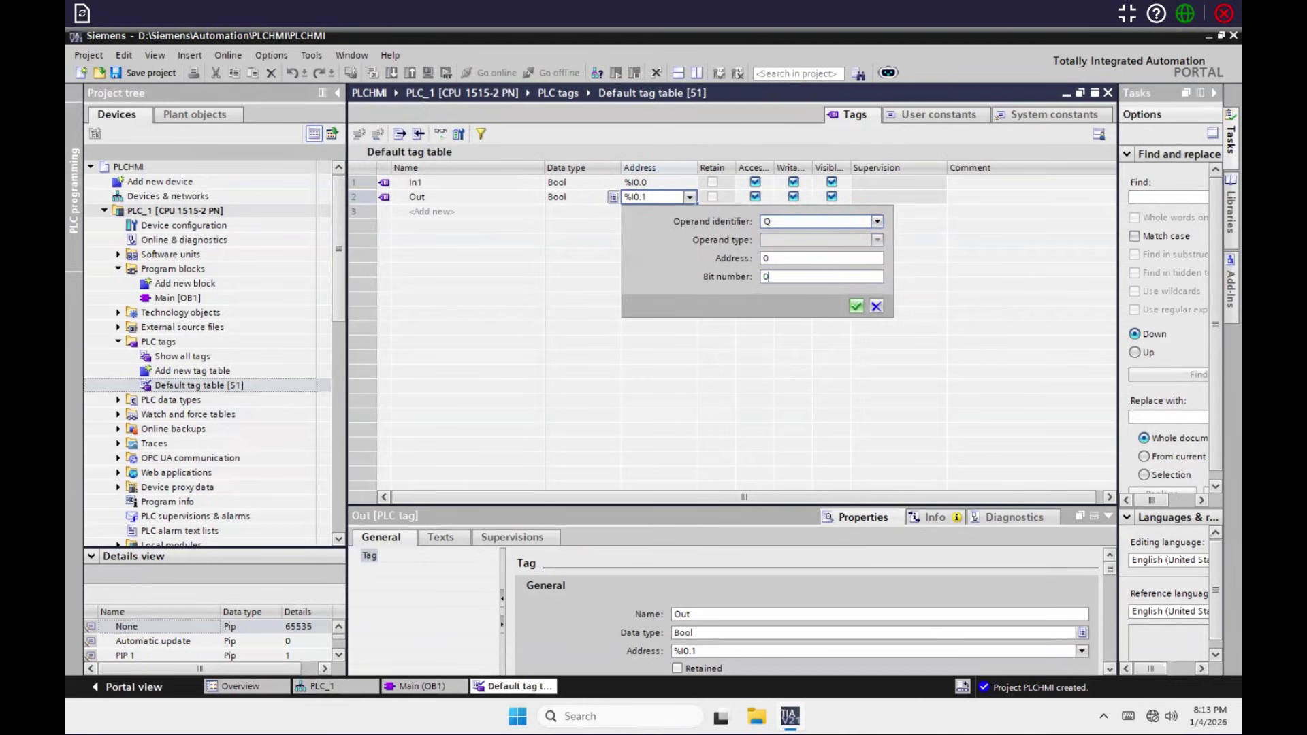
text(0)
key(Return)
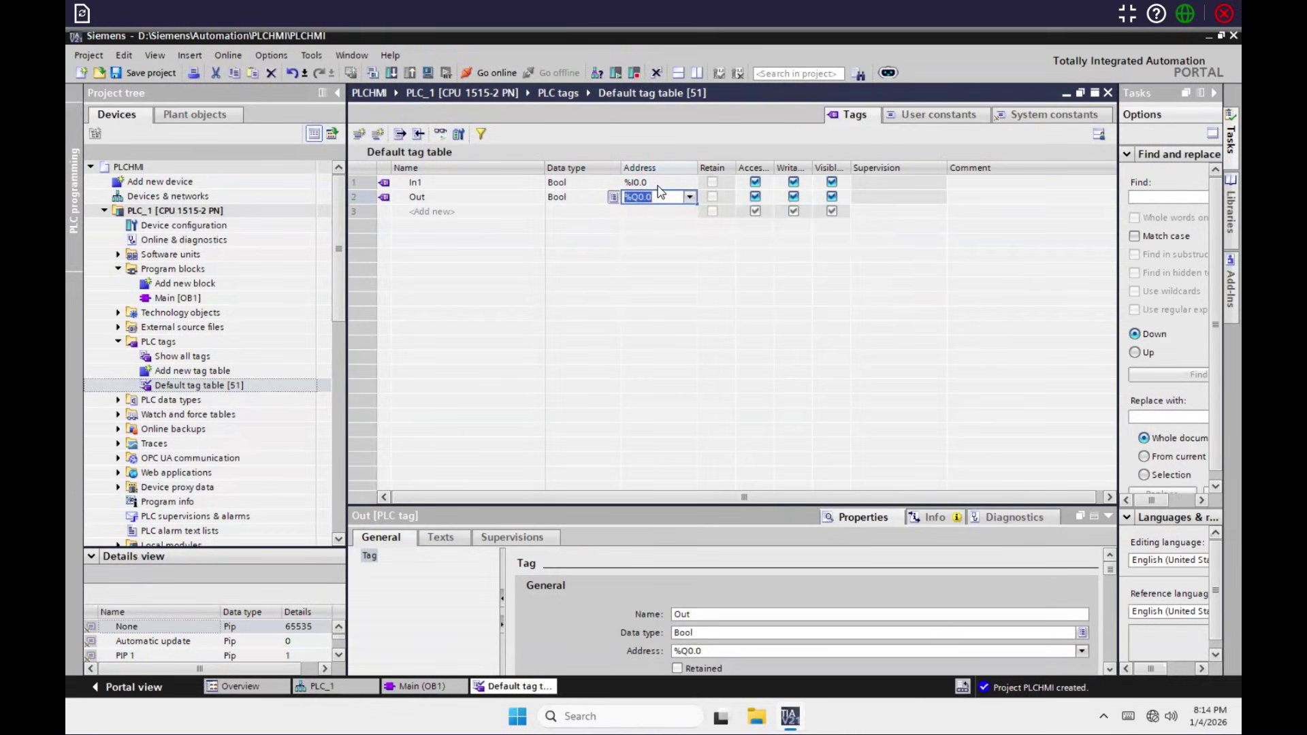
click(626, 279)
Insert a normally open contact in Network 1 of Main [OB1] and assign the In1 tag to it
double_click(200, 299)
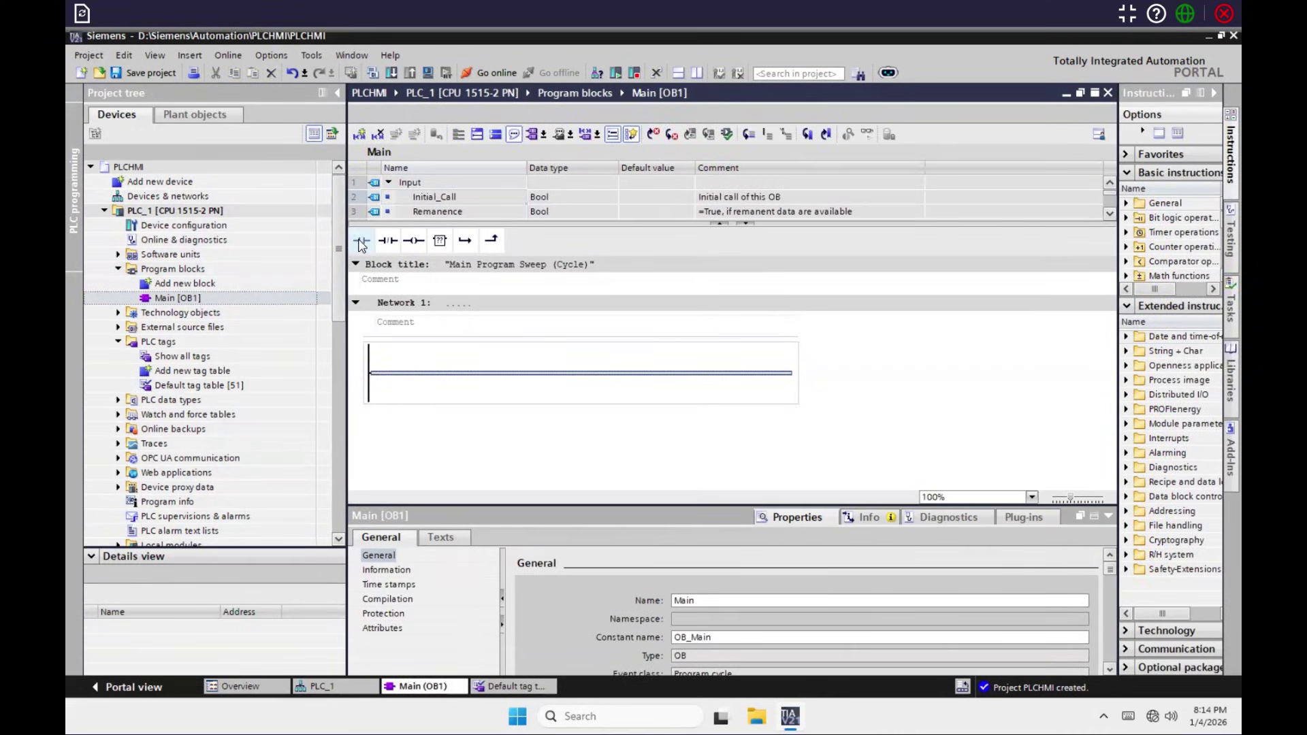
drag(361, 243, 413, 369)
click(463, 359)
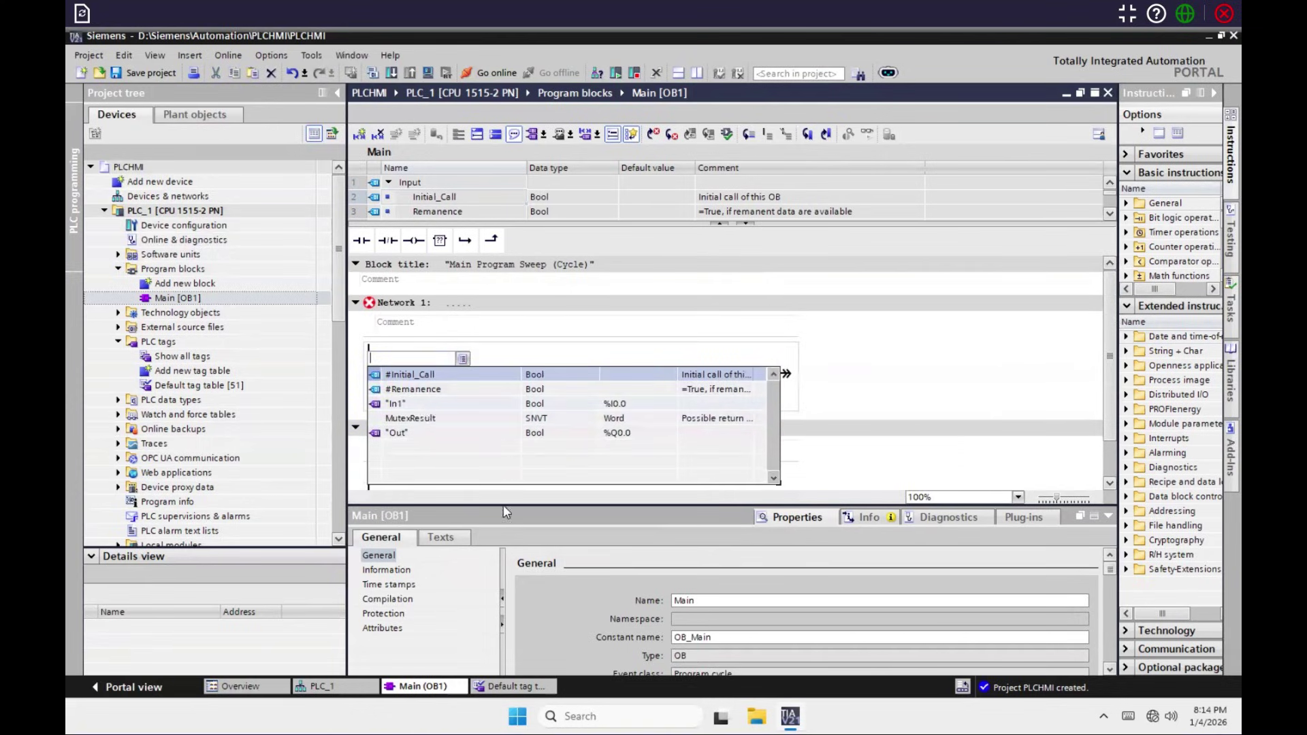
click(492, 403)
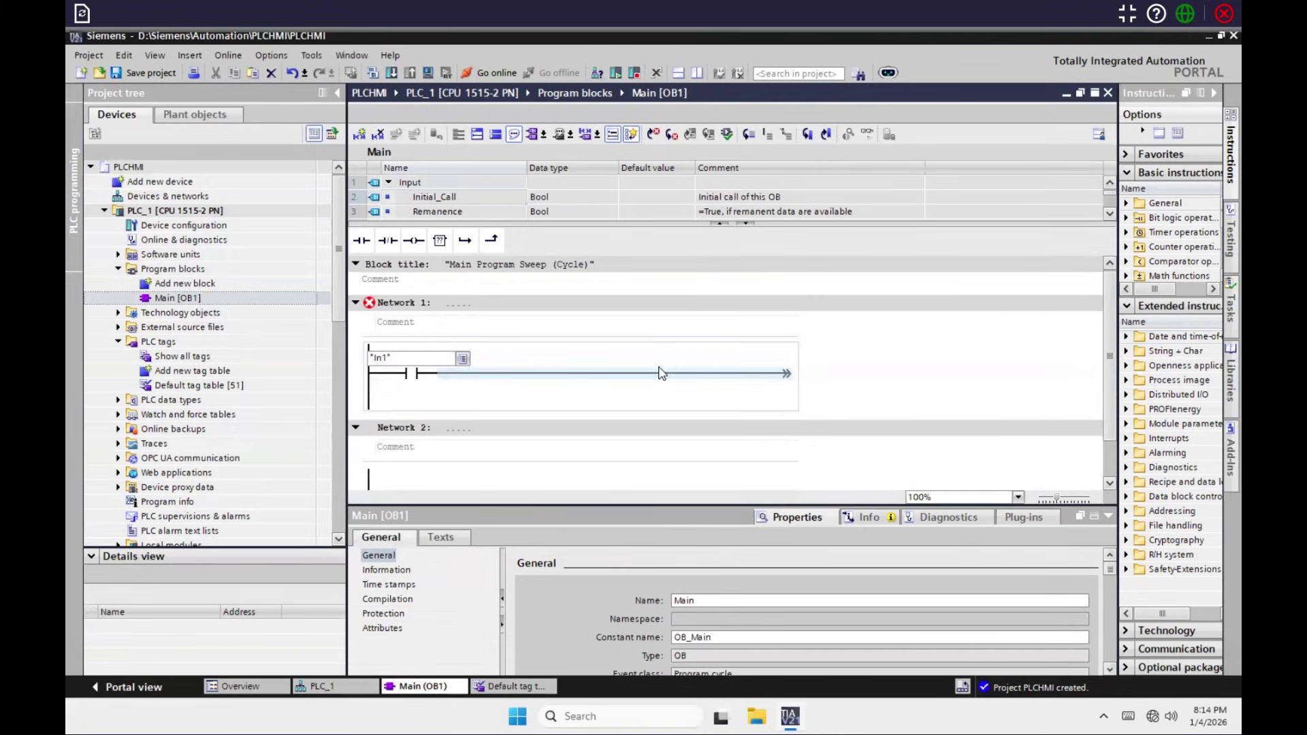
Insert an output coil at the end of the Network 1 rung and assign the Out tag to it
click(681, 381)
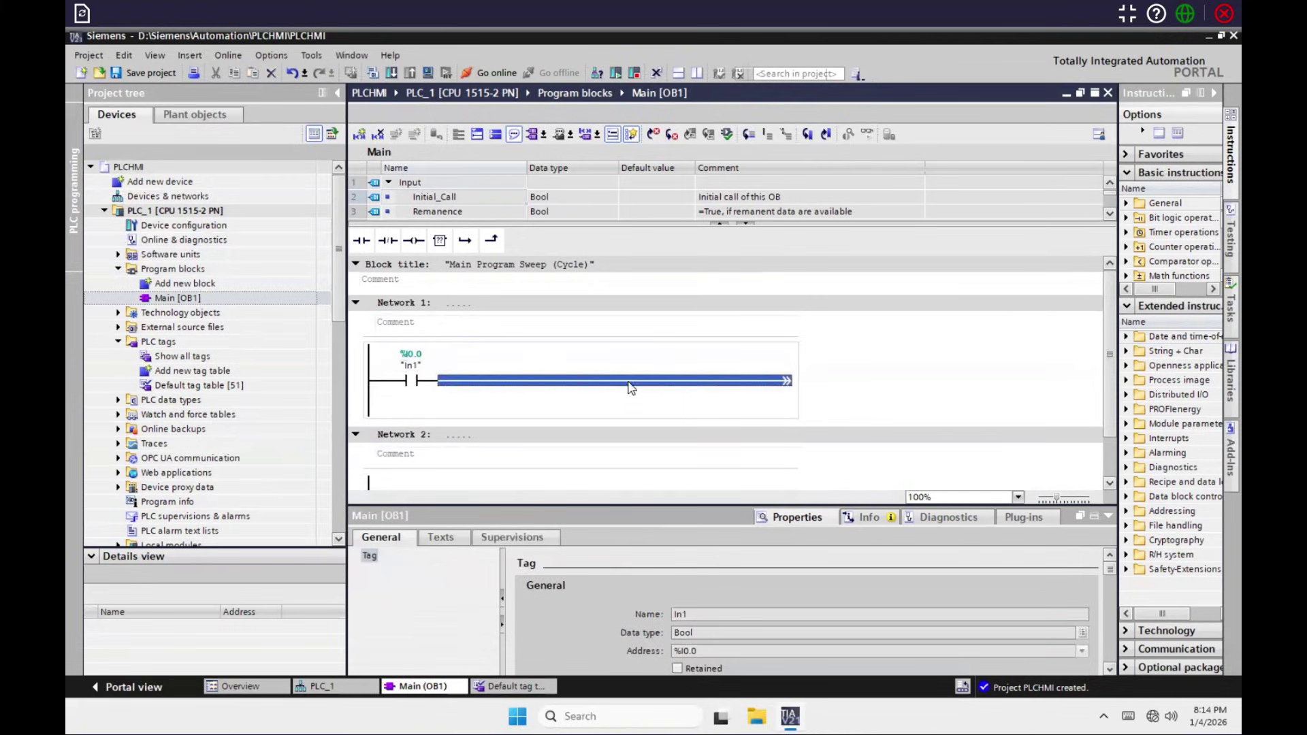
click(414, 241)
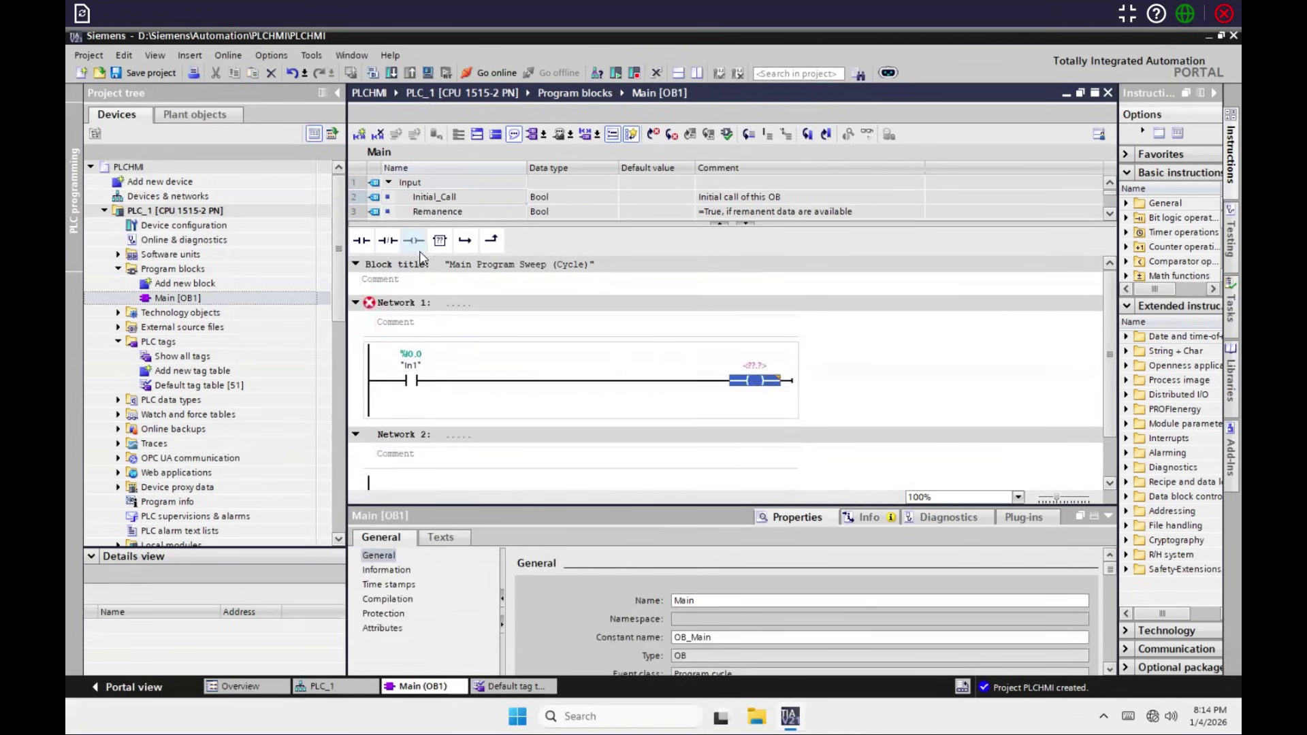
click(781, 373)
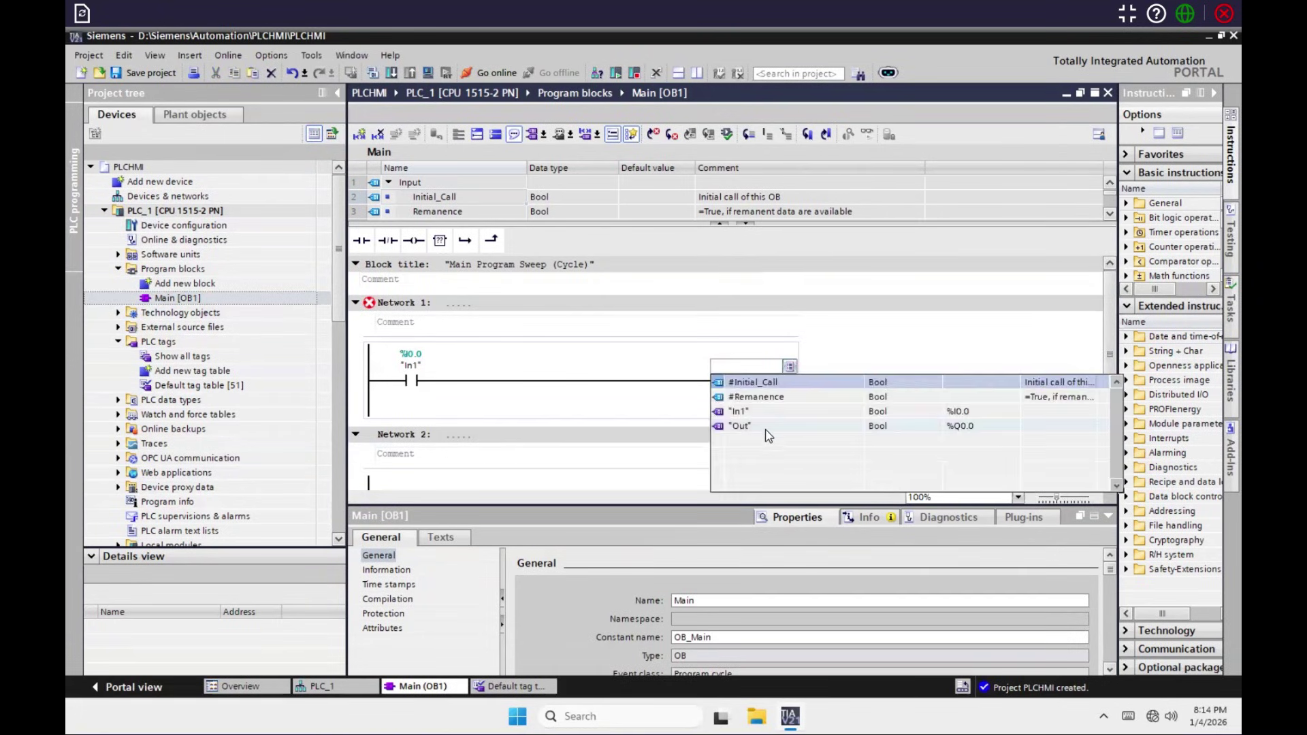
click(764, 427)
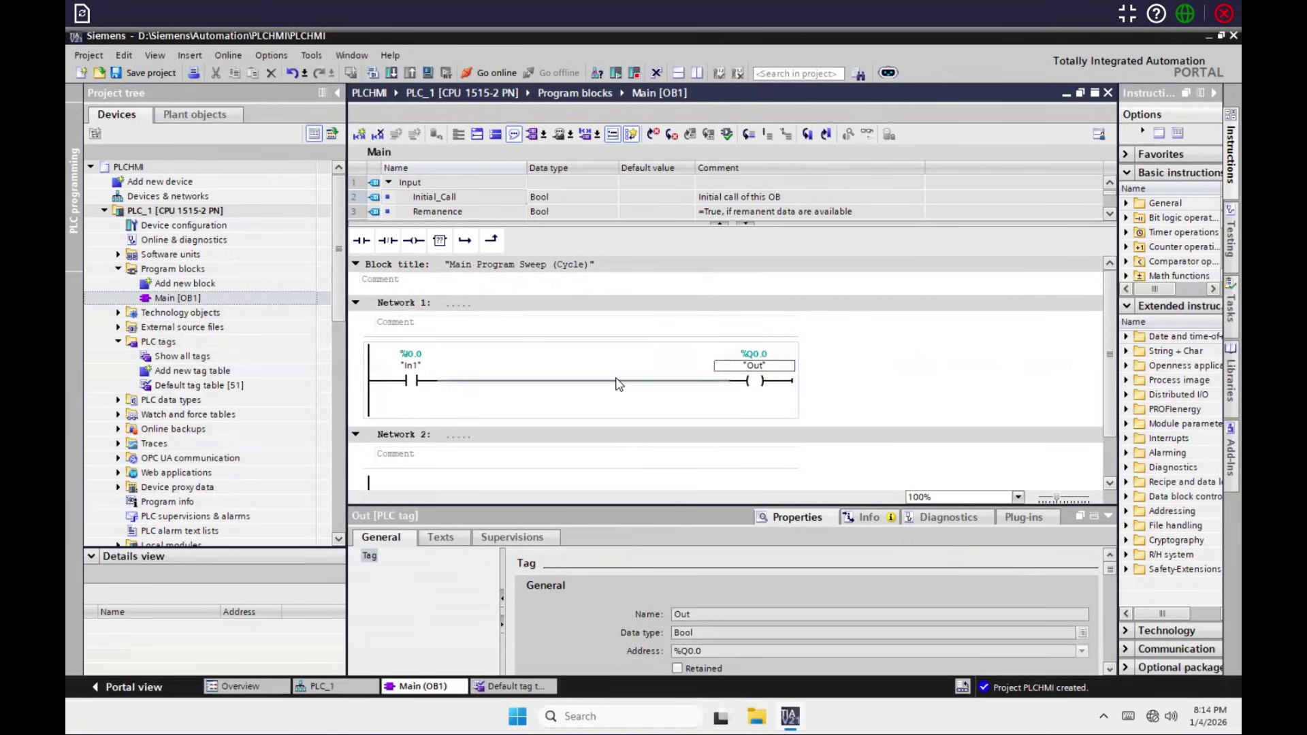
click(594, 381)
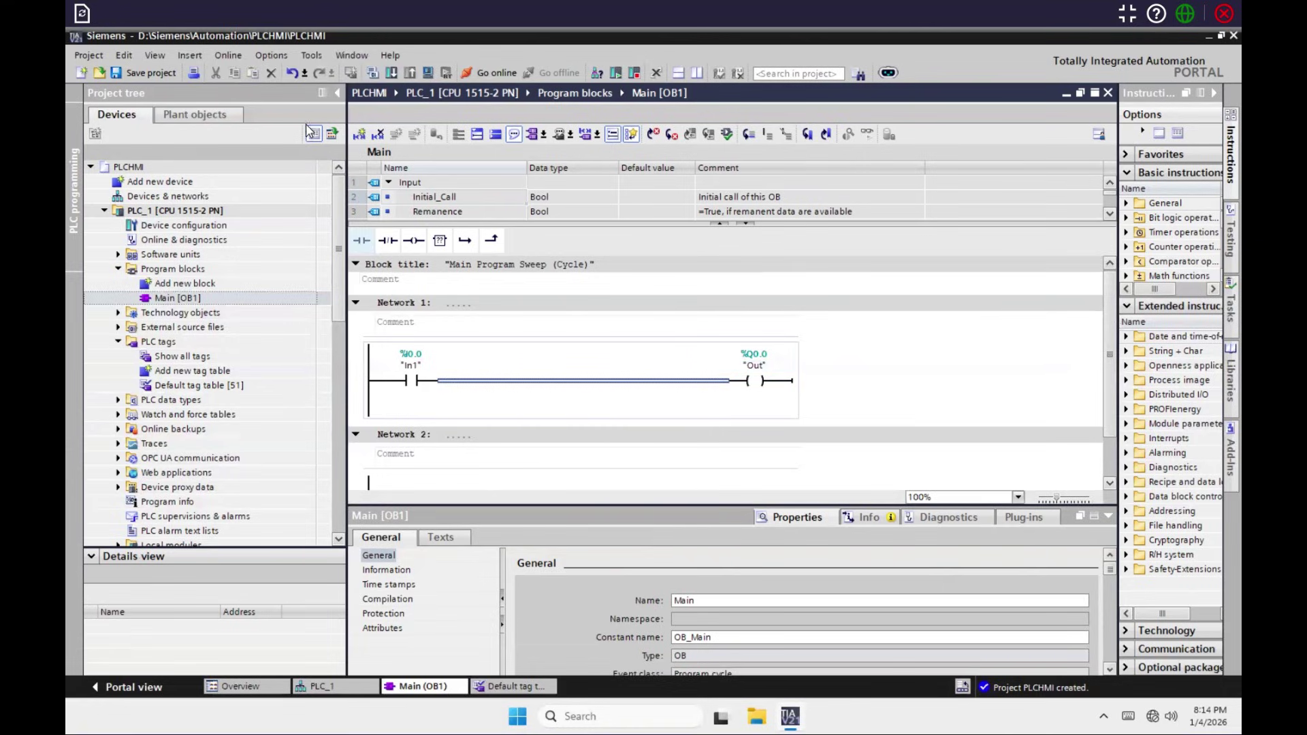
Save the project and start the PLC simulation, enabling simulation support during block compilation
click(120, 68)
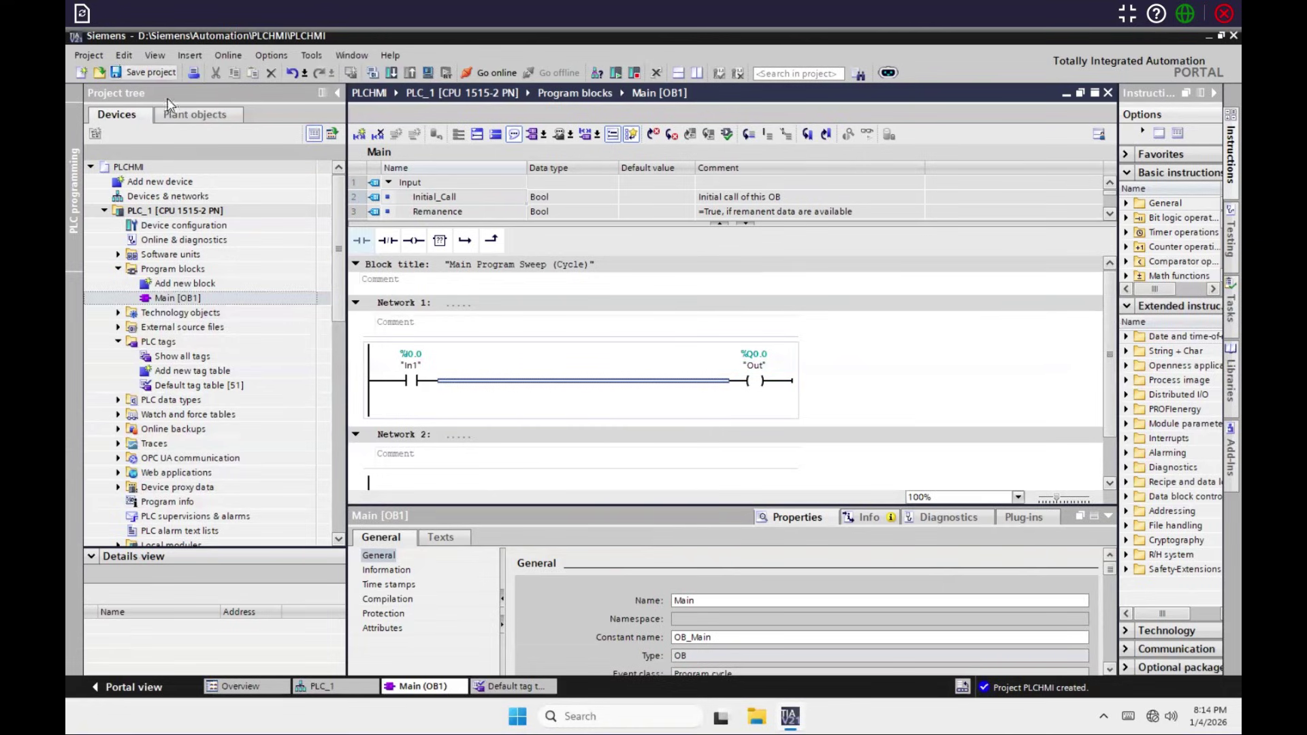
click(427, 73)
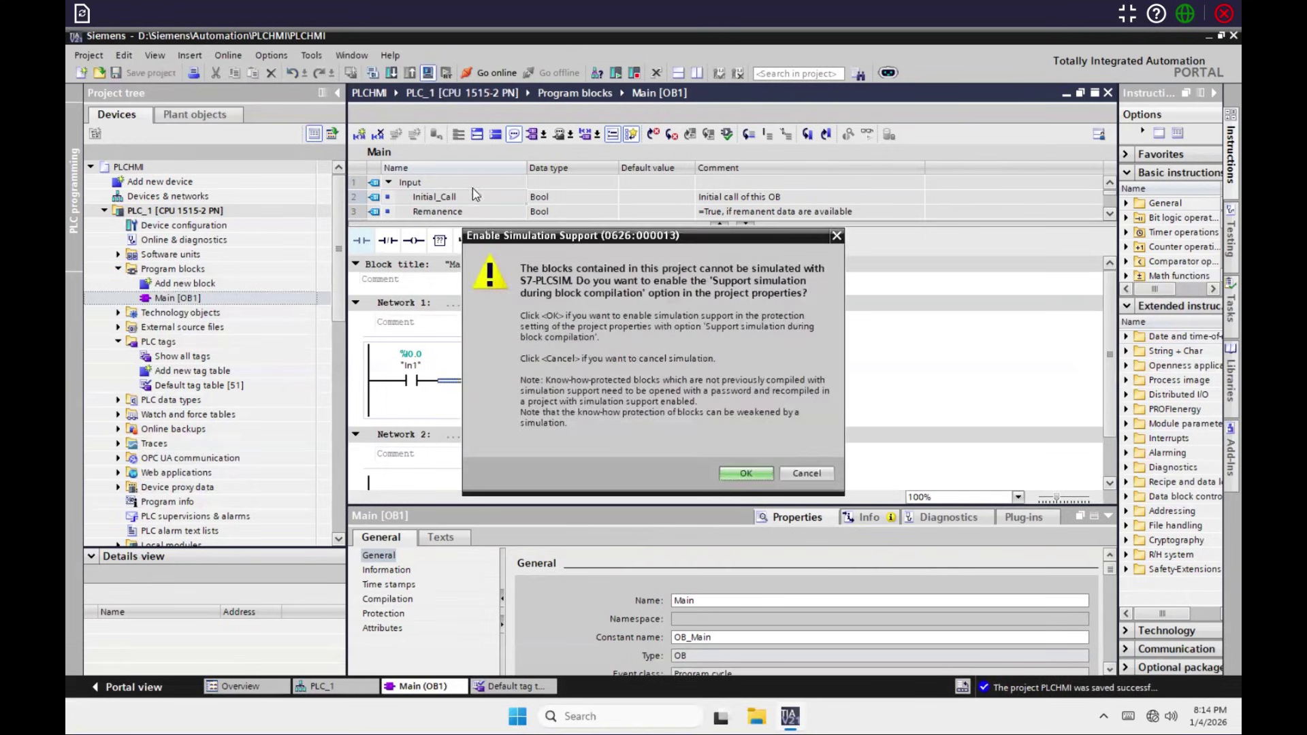
click(736, 473)
click(680, 400)
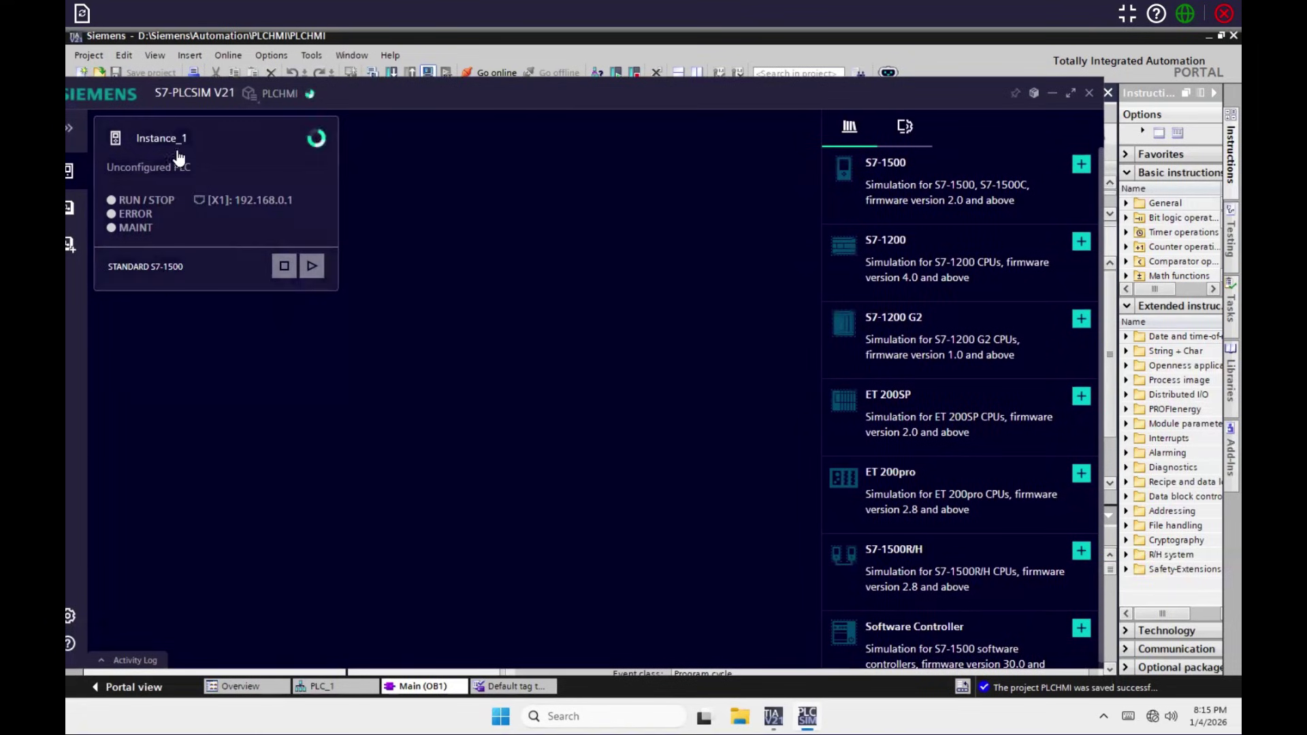
Switch back to TIA Portal and download PLC_1 to the simulated CPU through Direct at slot '1 X1', trusting the device connection
click(781, 718)
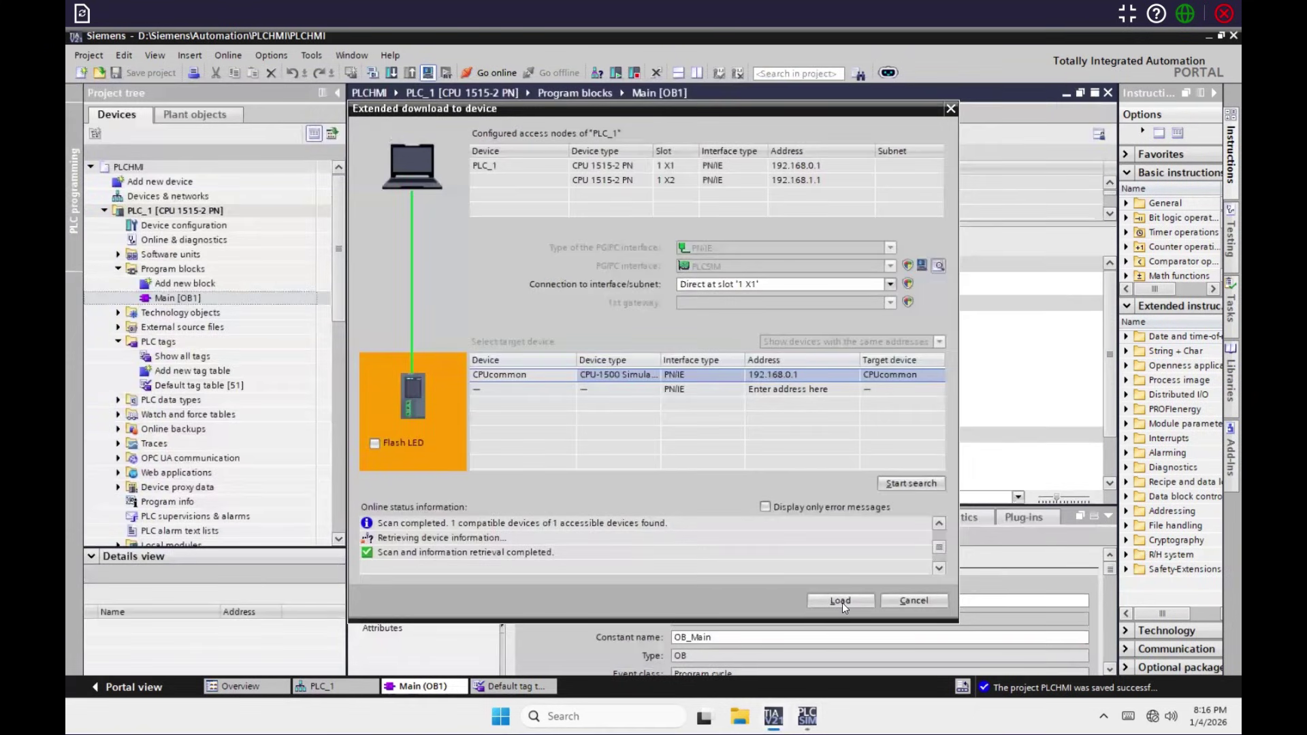
click(825, 285)
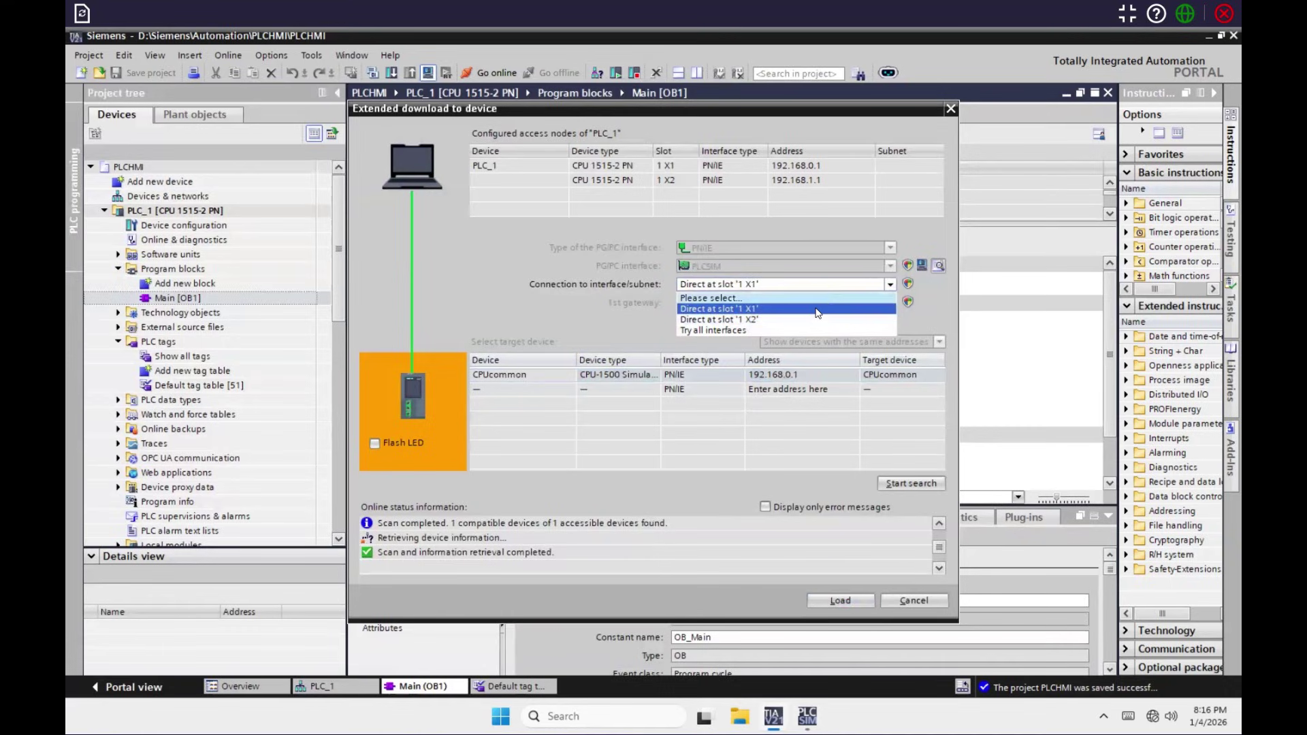
click(904, 482)
click(903, 478)
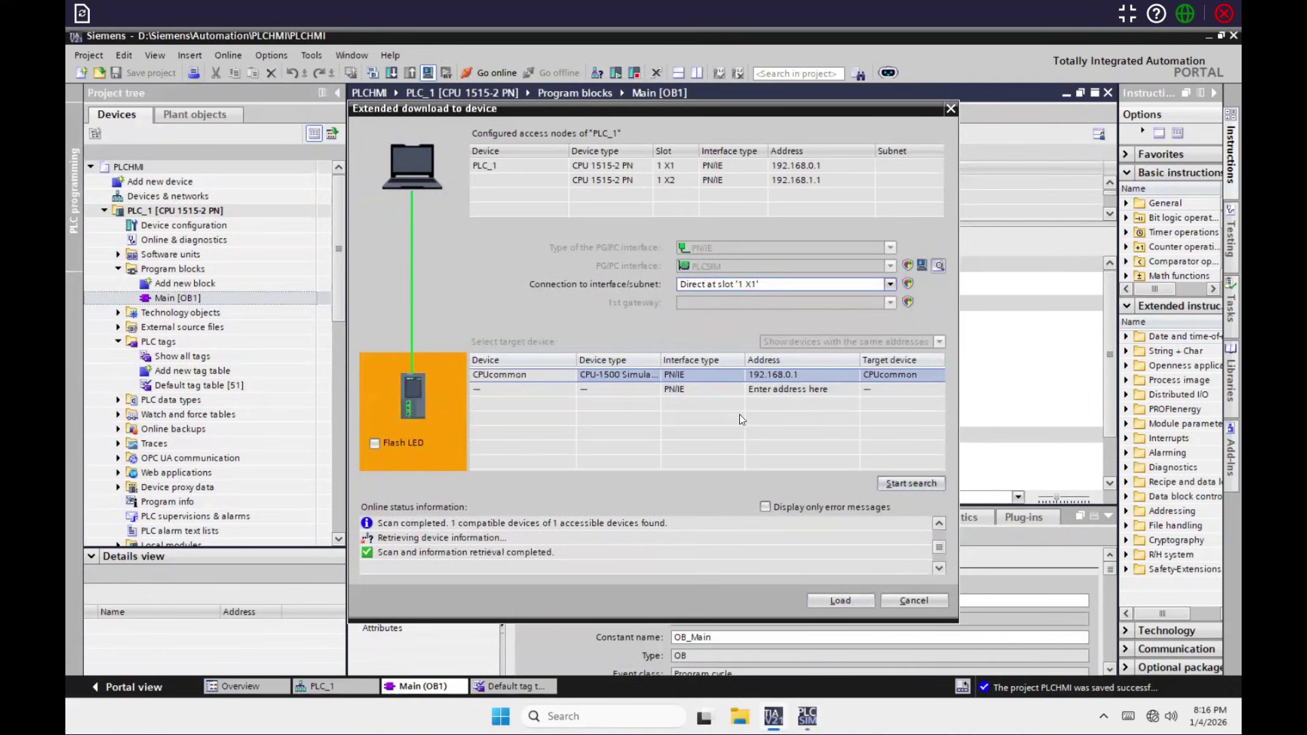
click(843, 602)
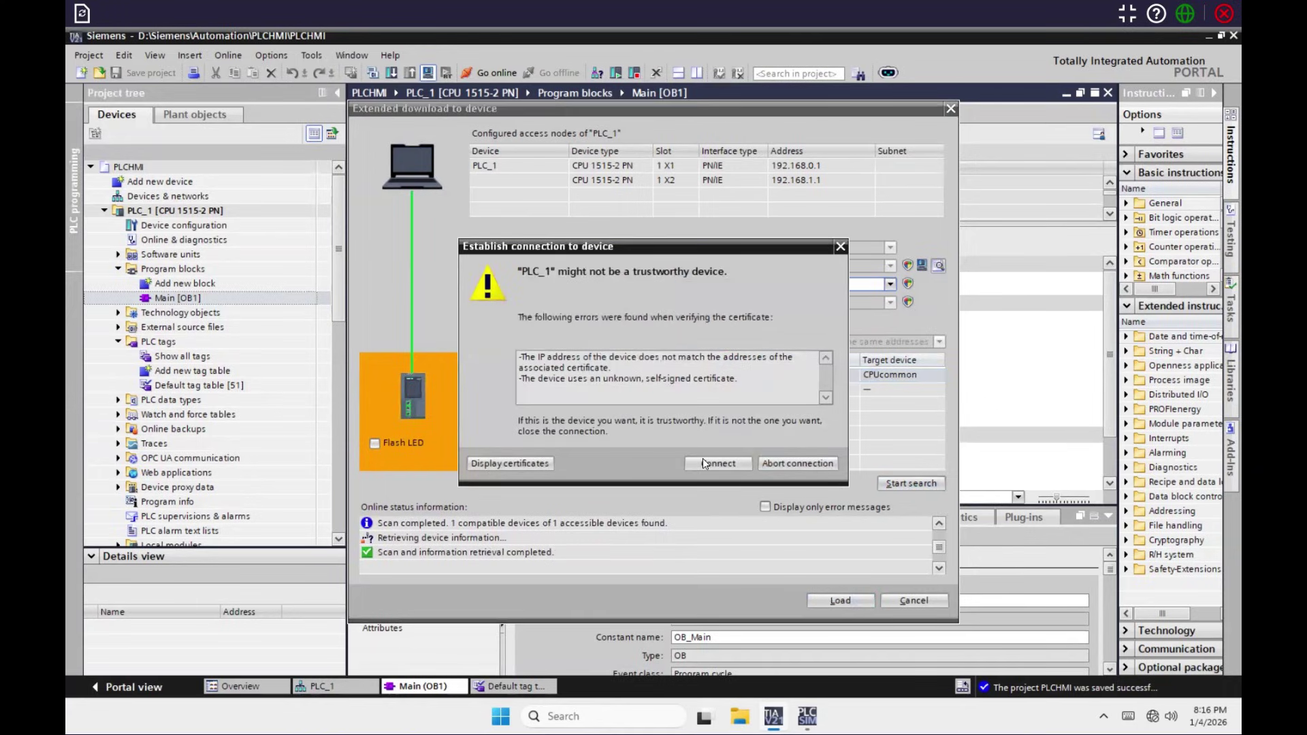
click(707, 463)
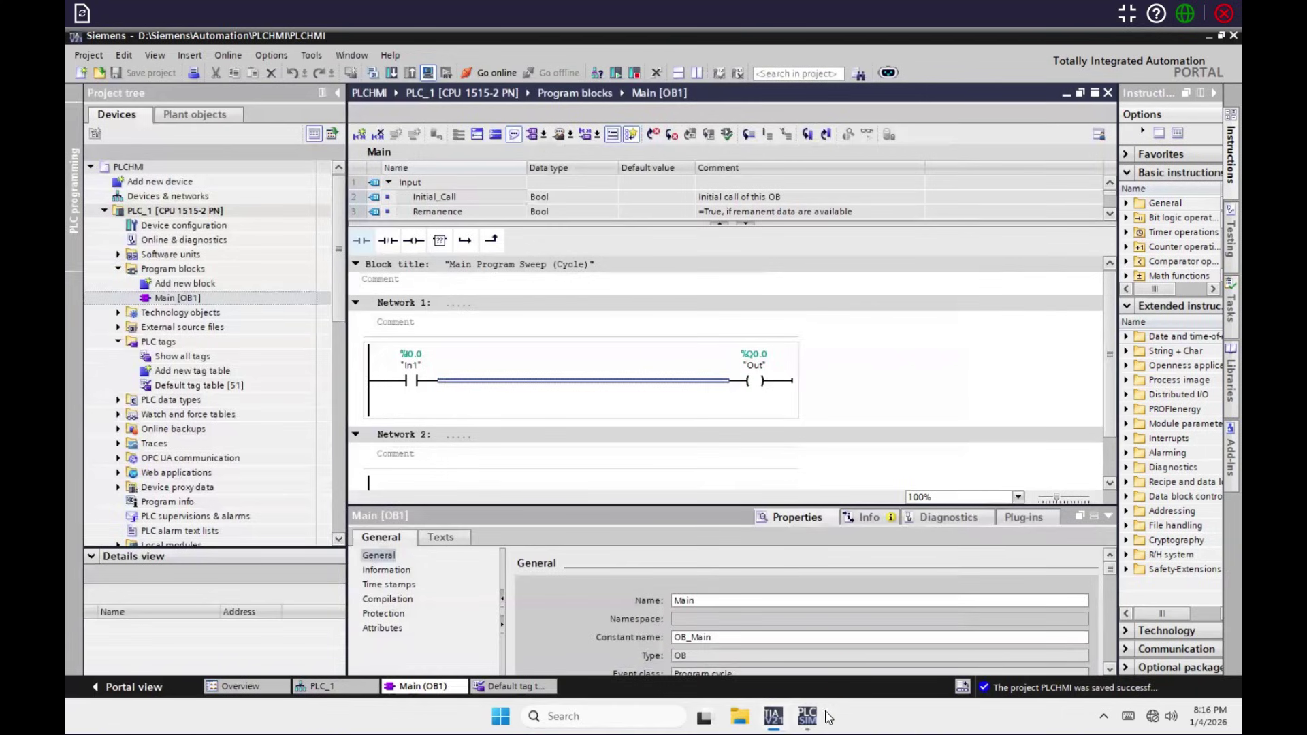
Switch to S7-PLCSIM and check the status of the simulated PLC instances
click(810, 717)
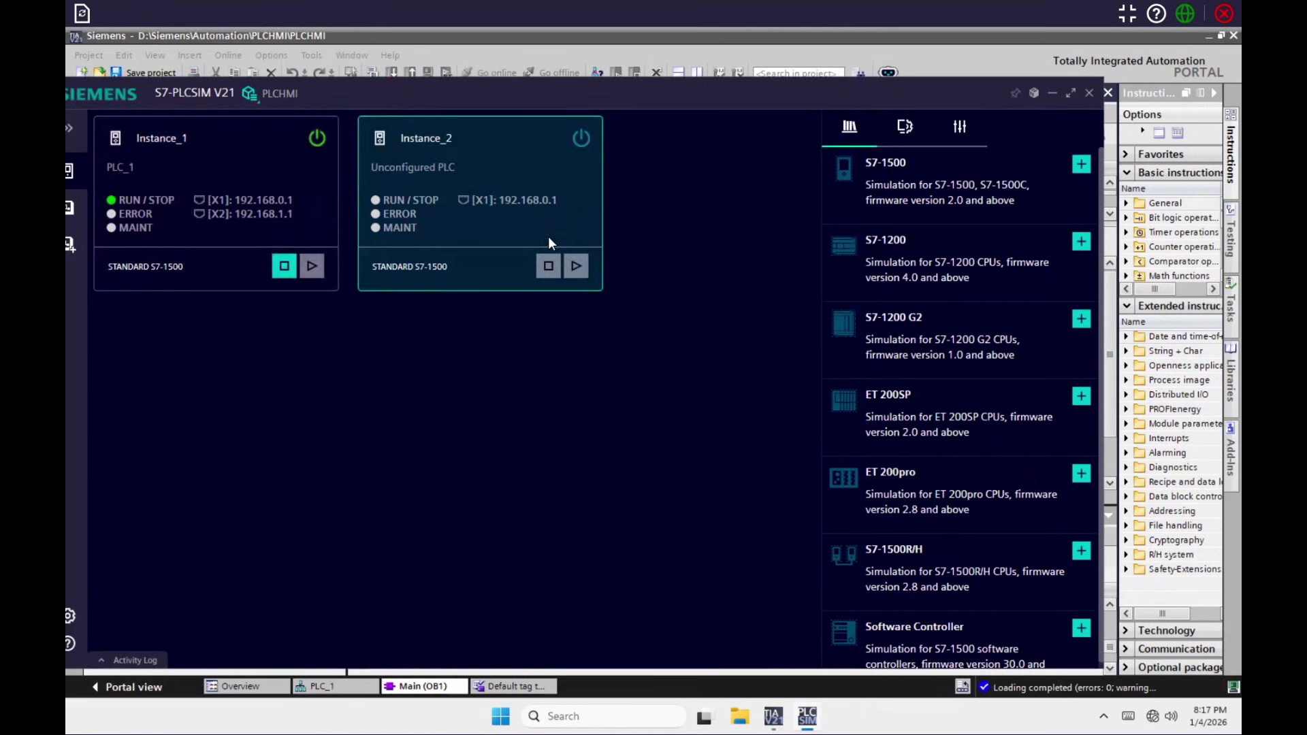
drag(471, 179, 596, 230)
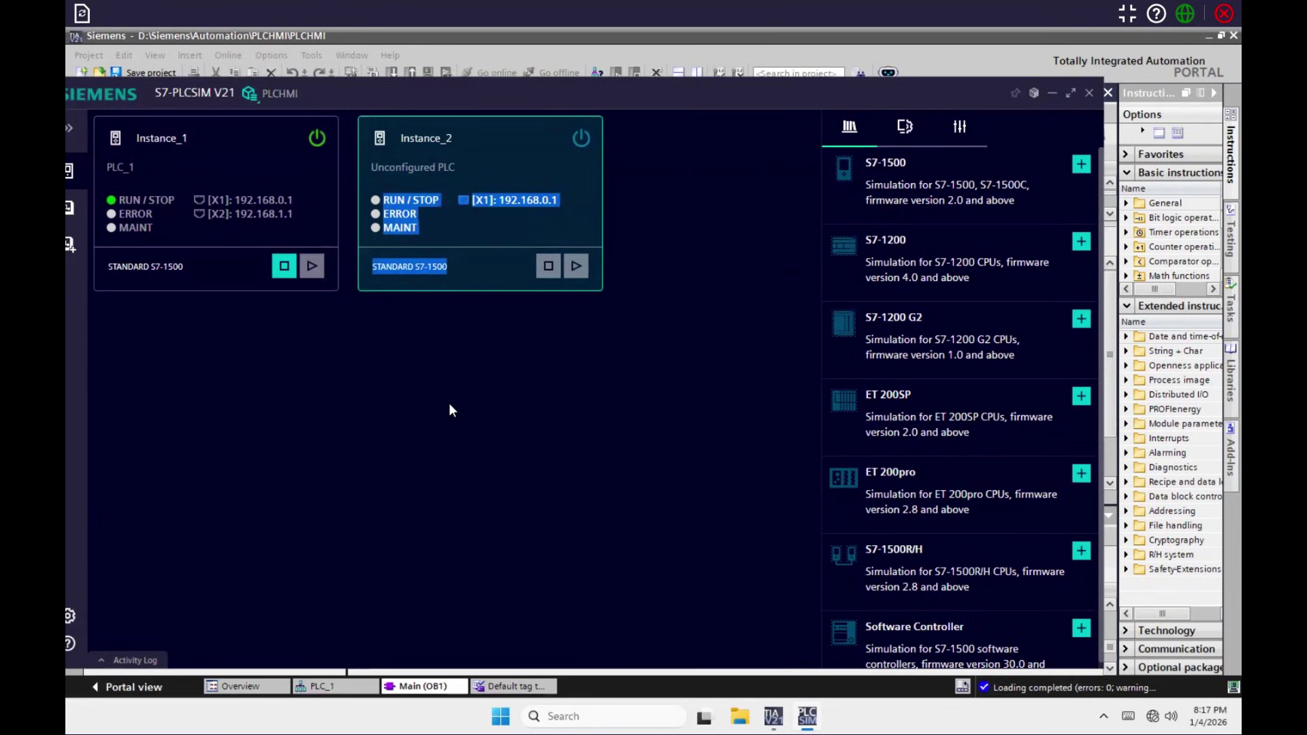
click(388, 377)
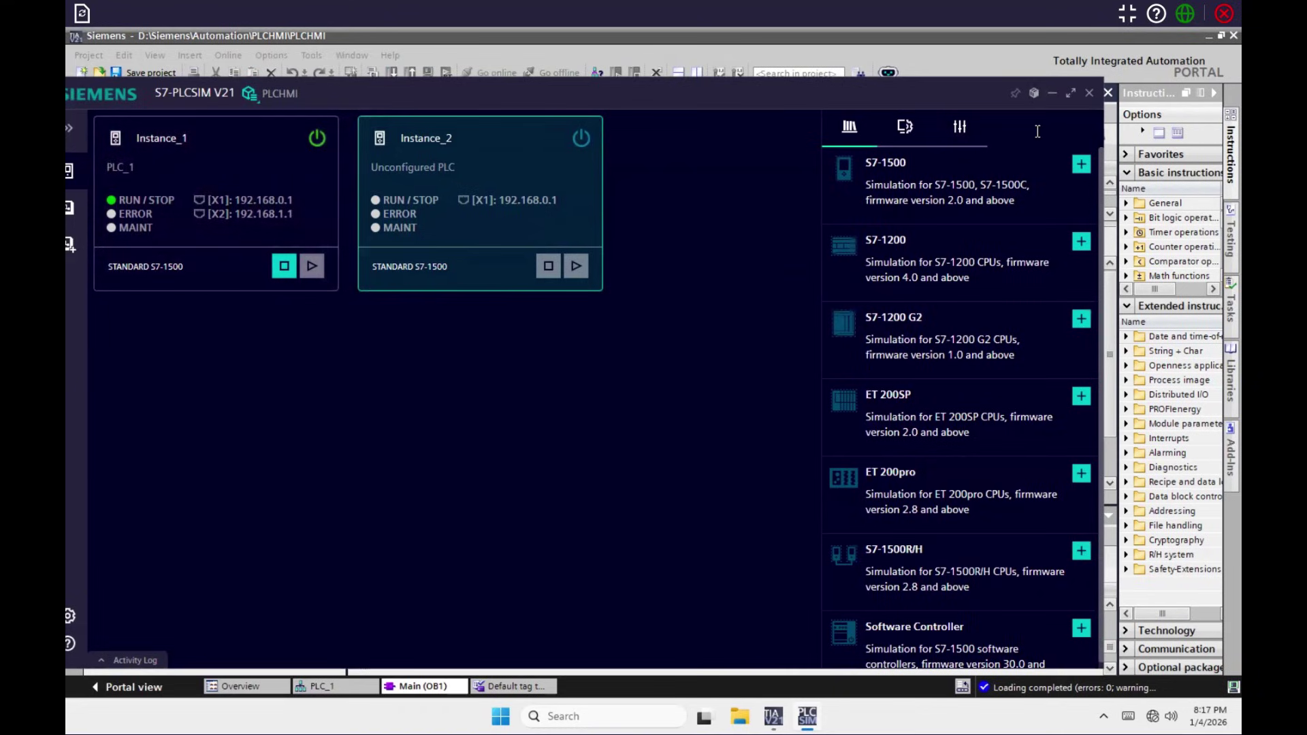
Return to TIA Portal, go online with PLC_1 and turn on monitoring for Main [OB1]
click(773, 716)
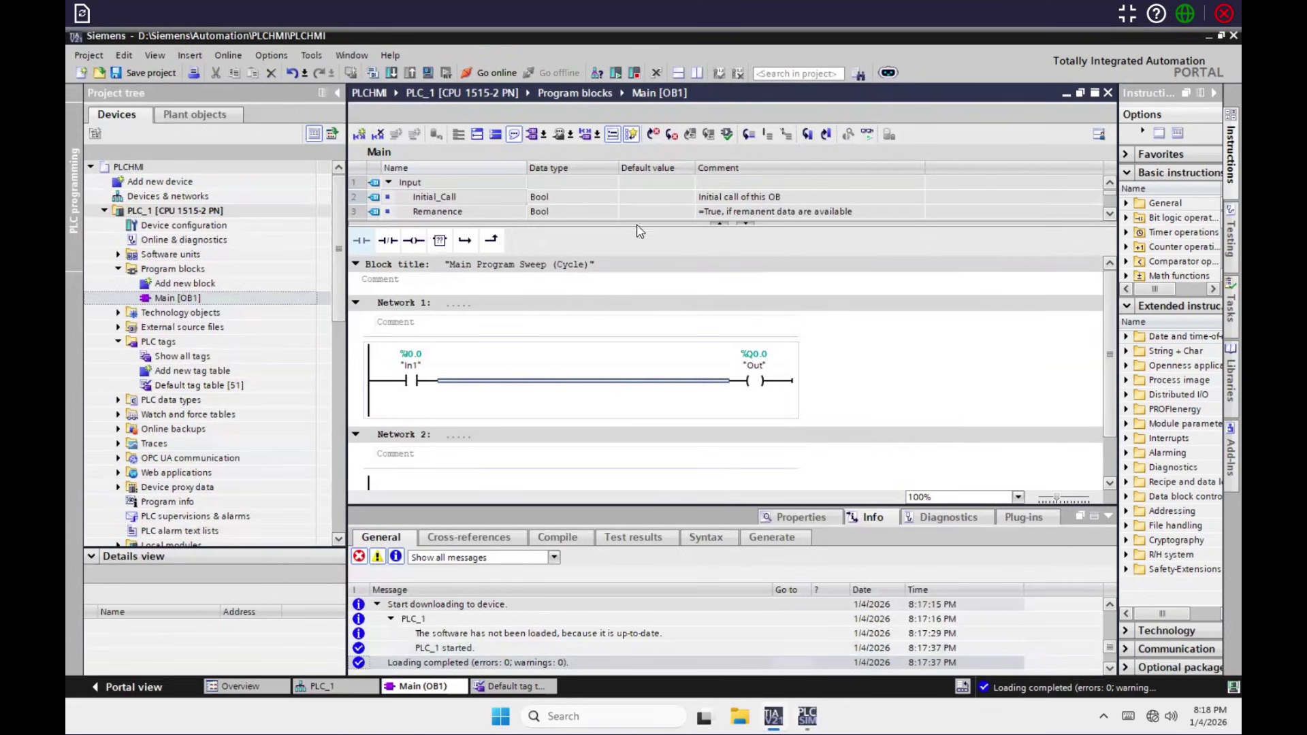
click(499, 73)
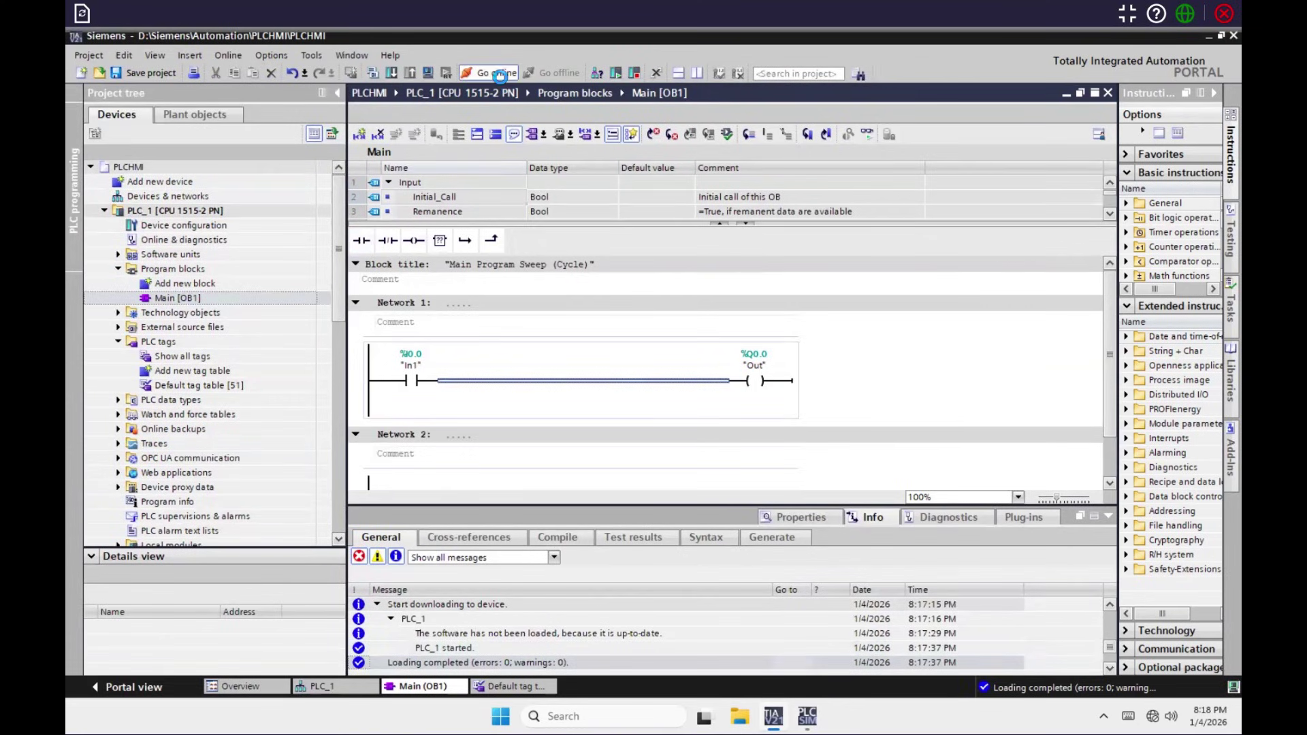
click(866, 134)
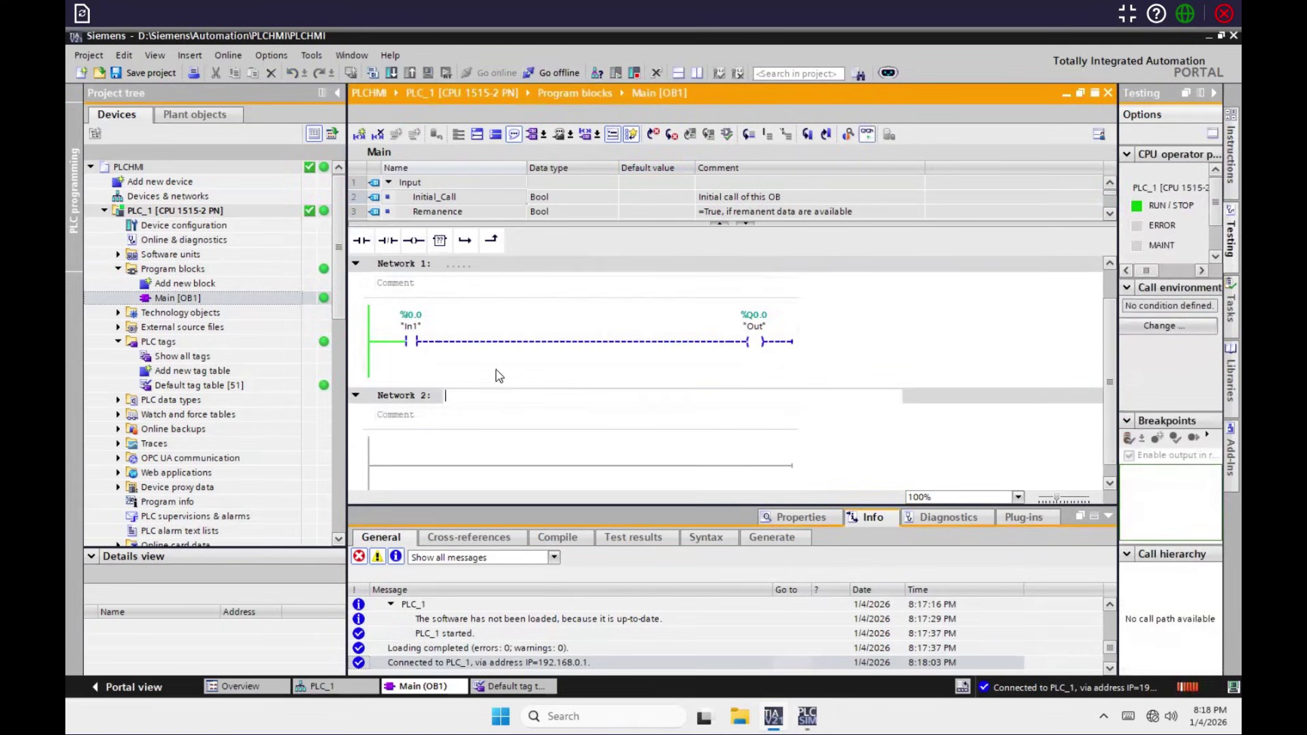
Test the Network 1 rung by modifying the In1 contact to 1 and back to 0
right_click(425, 343)
mouse_move(476, 354)
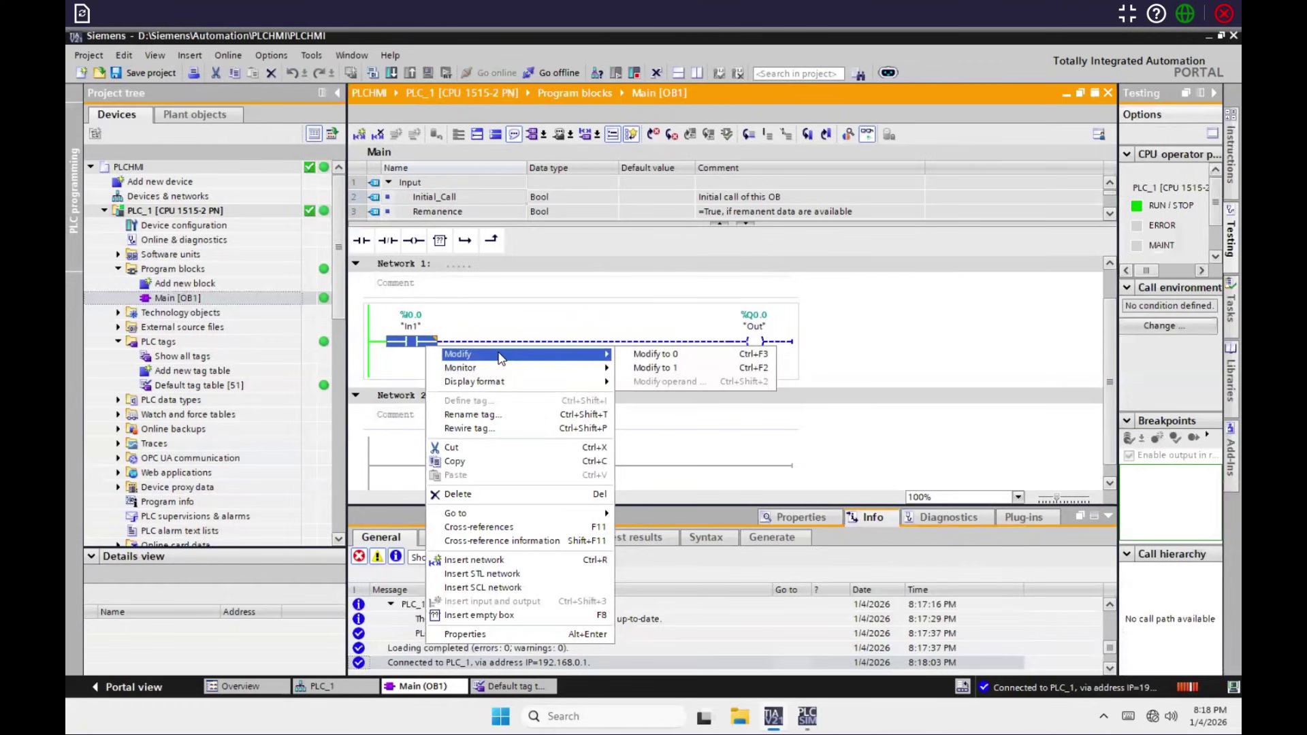
click(671, 368)
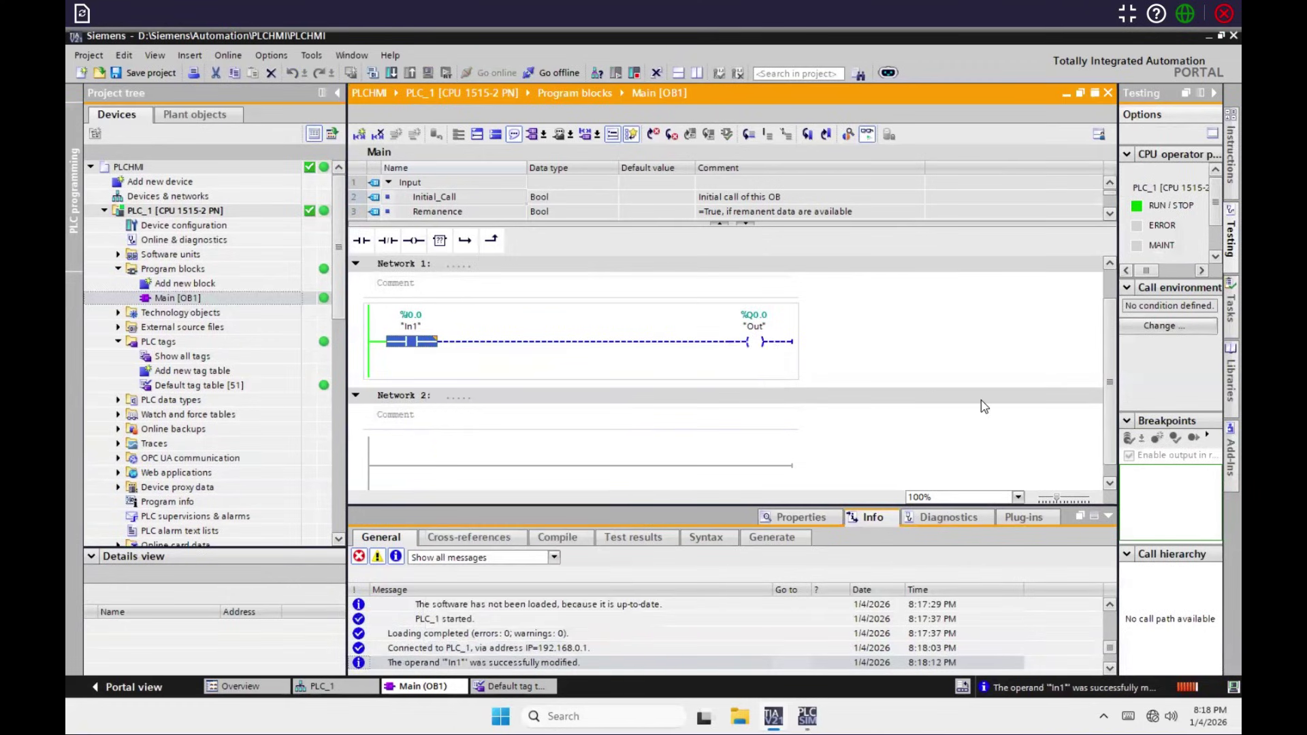
right_click(429, 343)
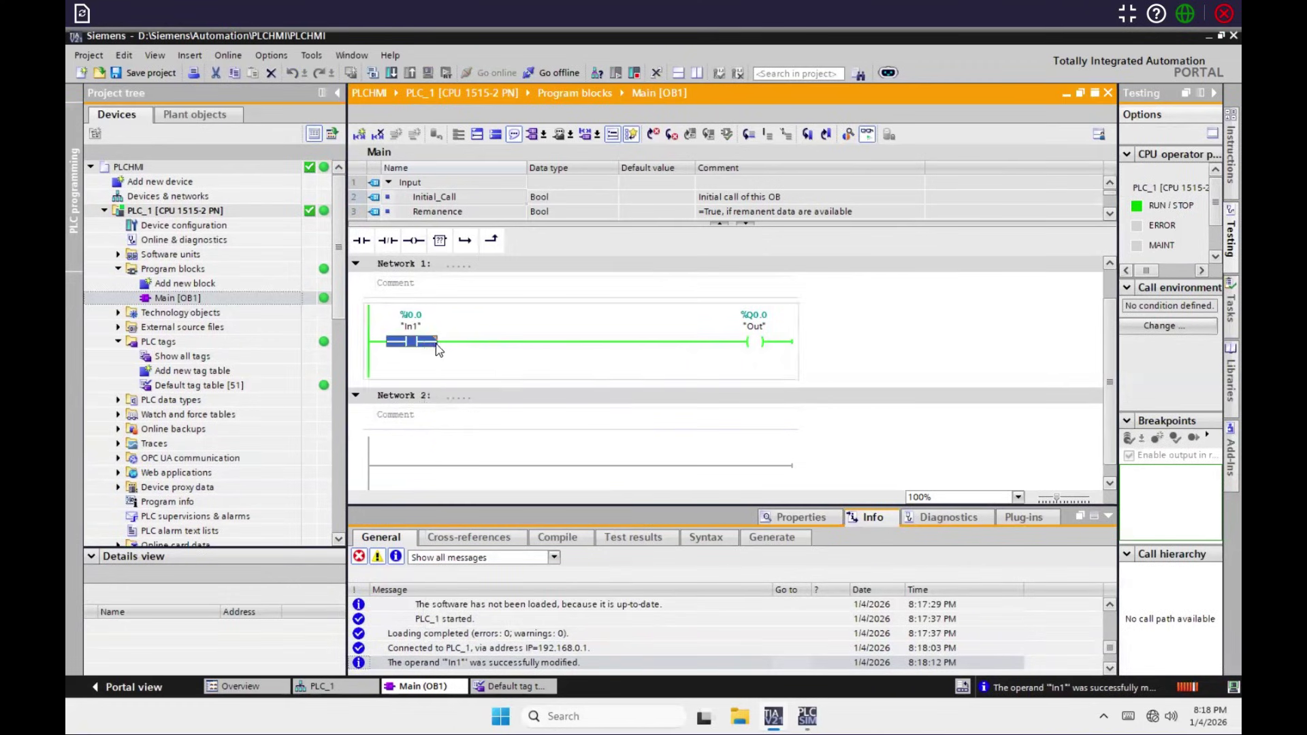
mouse_move(481, 351)
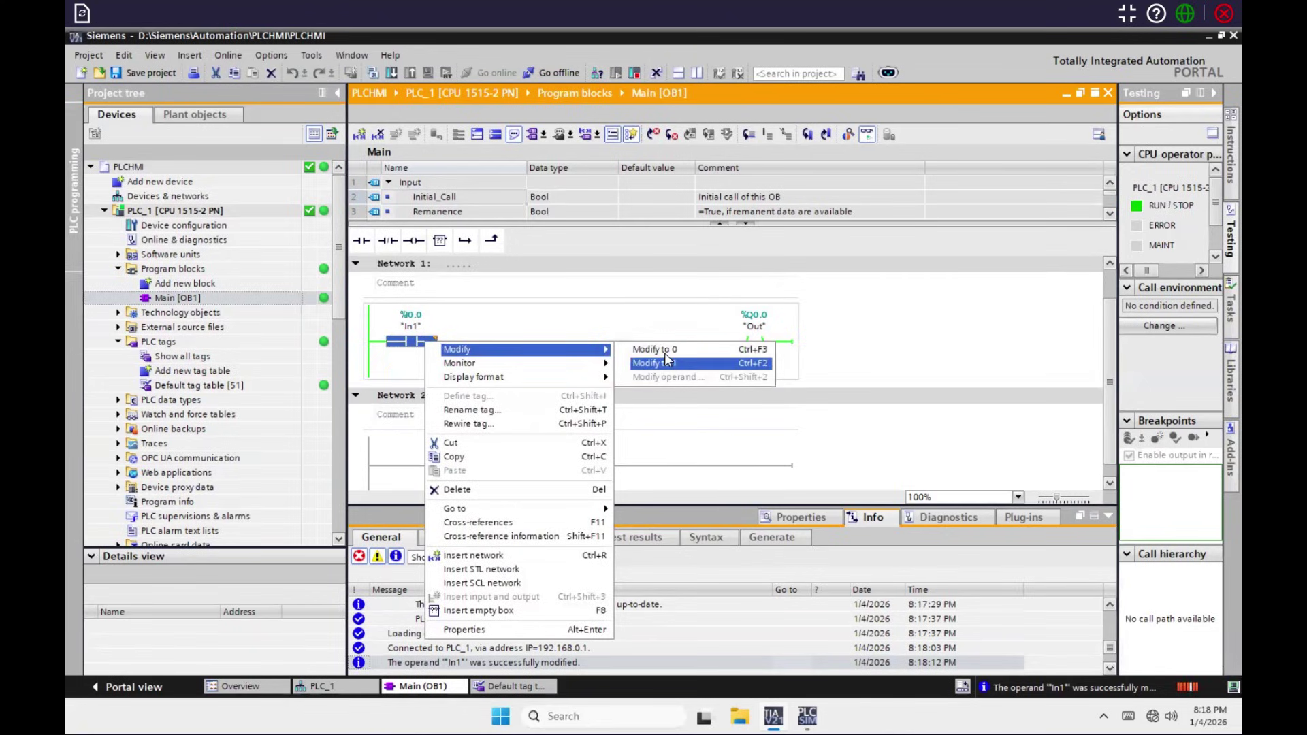
click(657, 349)
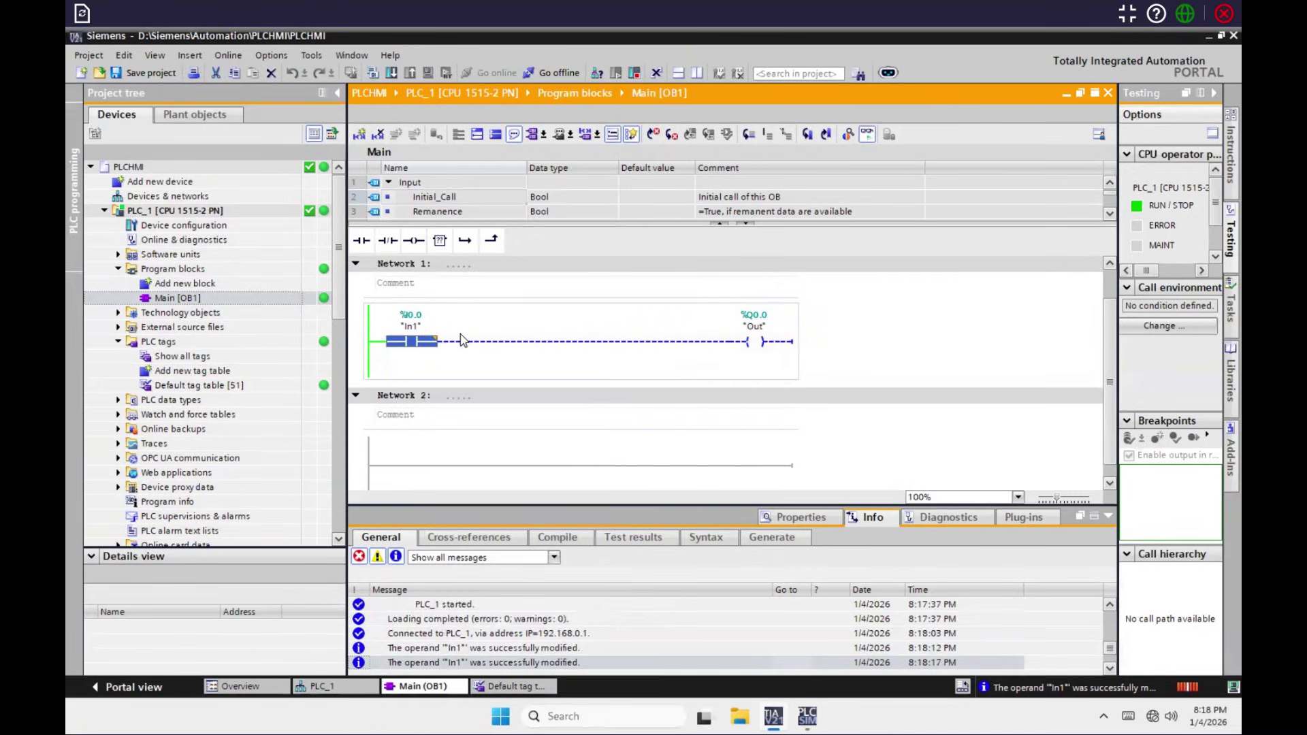
click(858, 356)
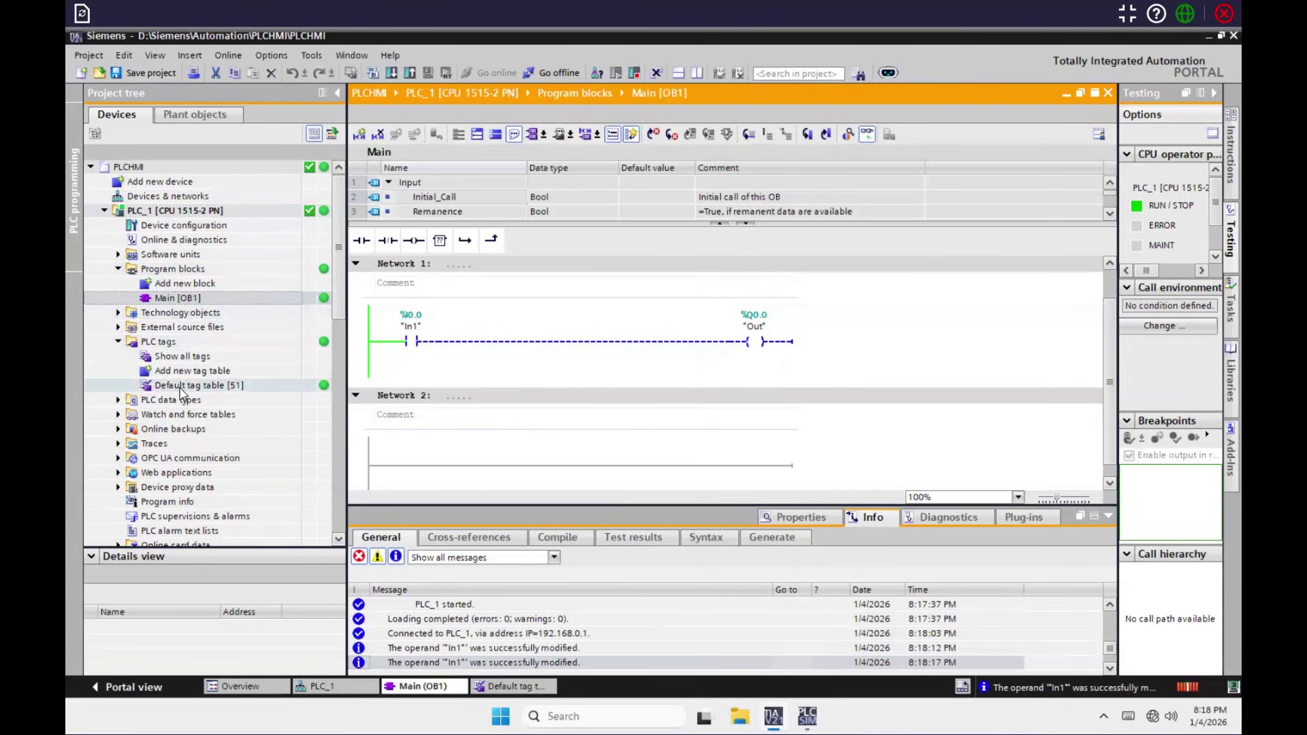
Go offline and add a 7" TP700 Comfort HMI panel, article 6AV2 124-0GC01-0AX0, version 17.0.0.0, to the project
click(559, 72)
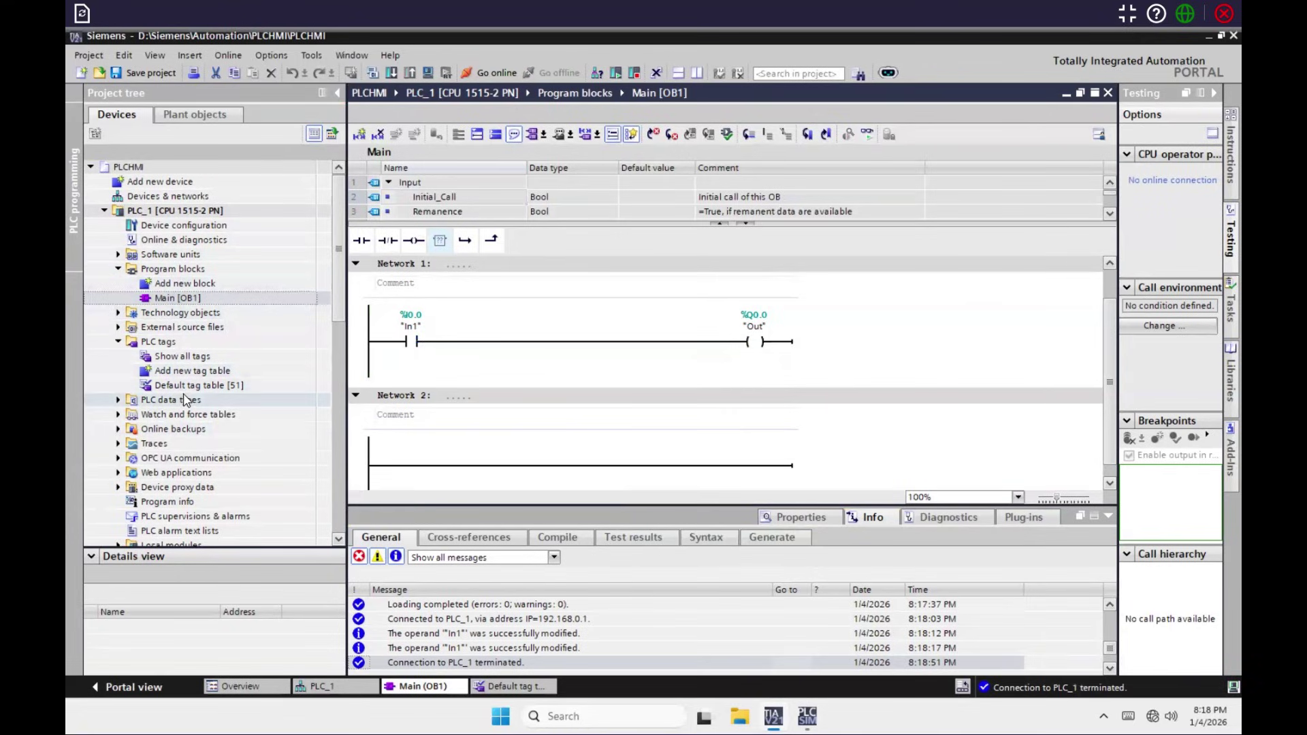
double_click(183, 182)
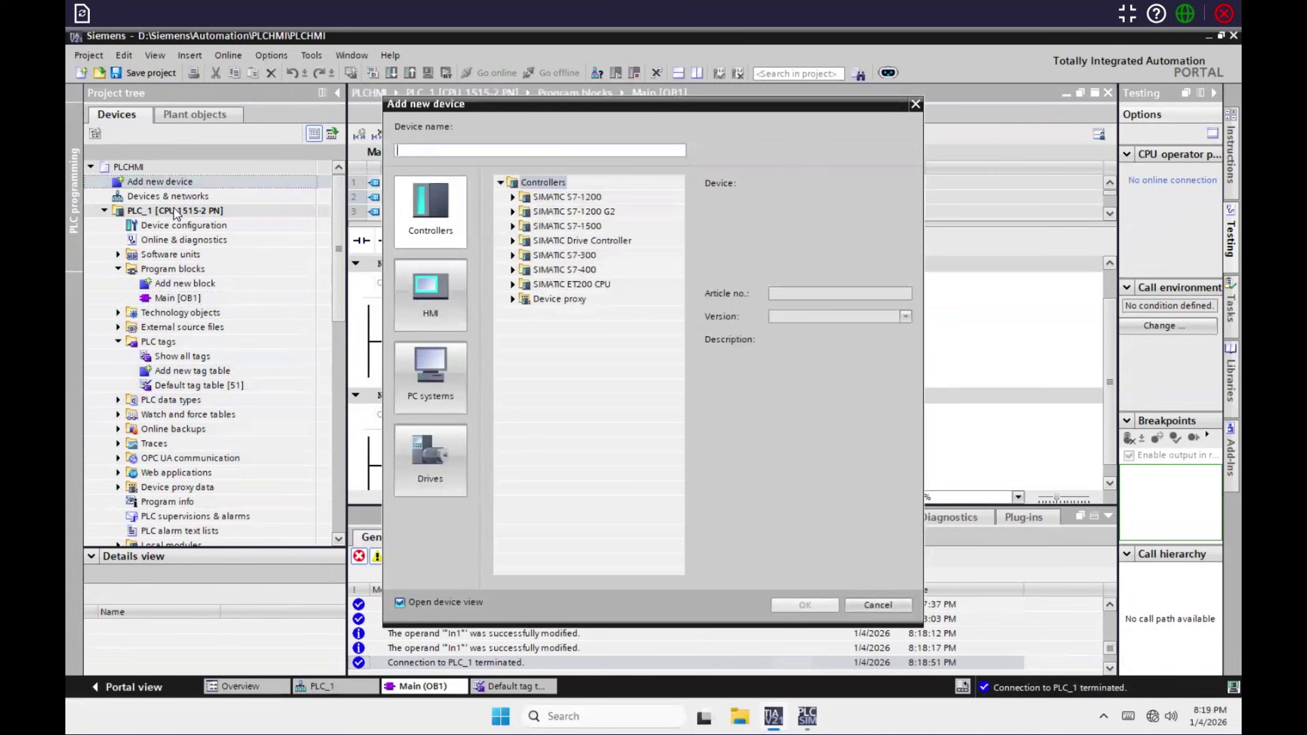
click(430, 293)
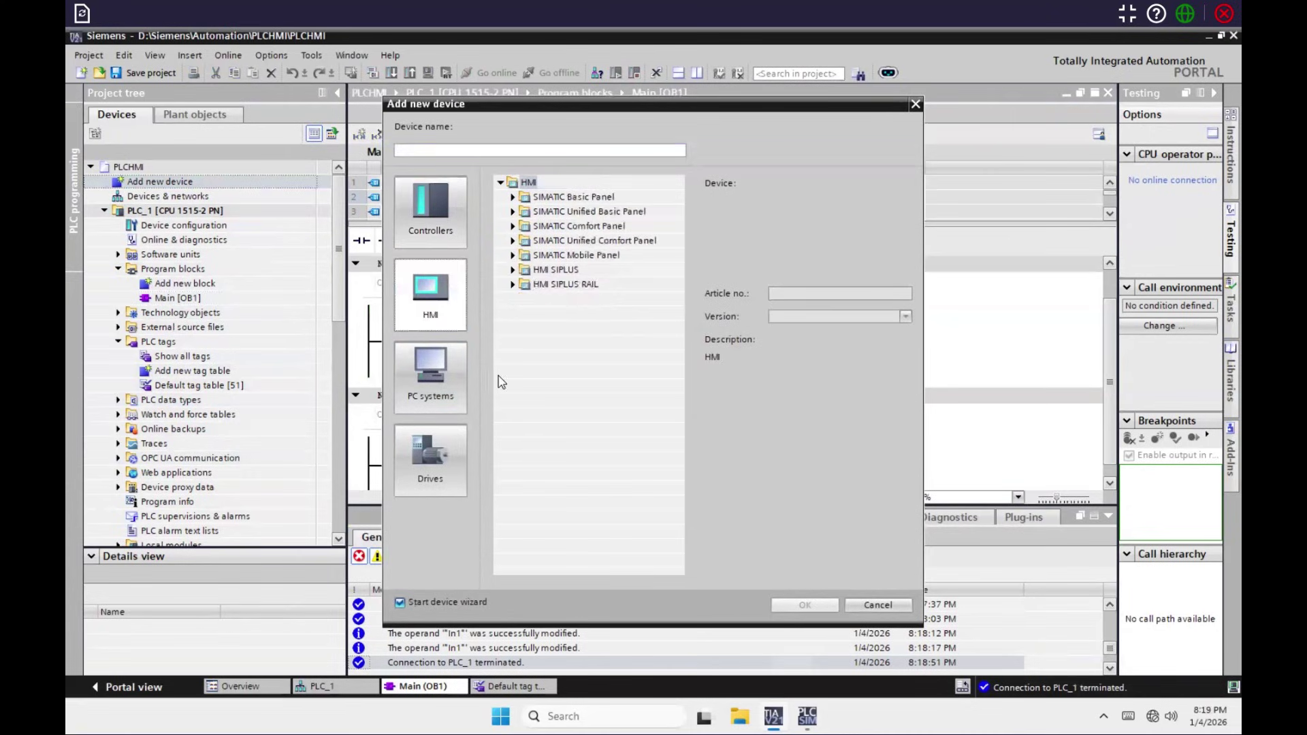
click(513, 226)
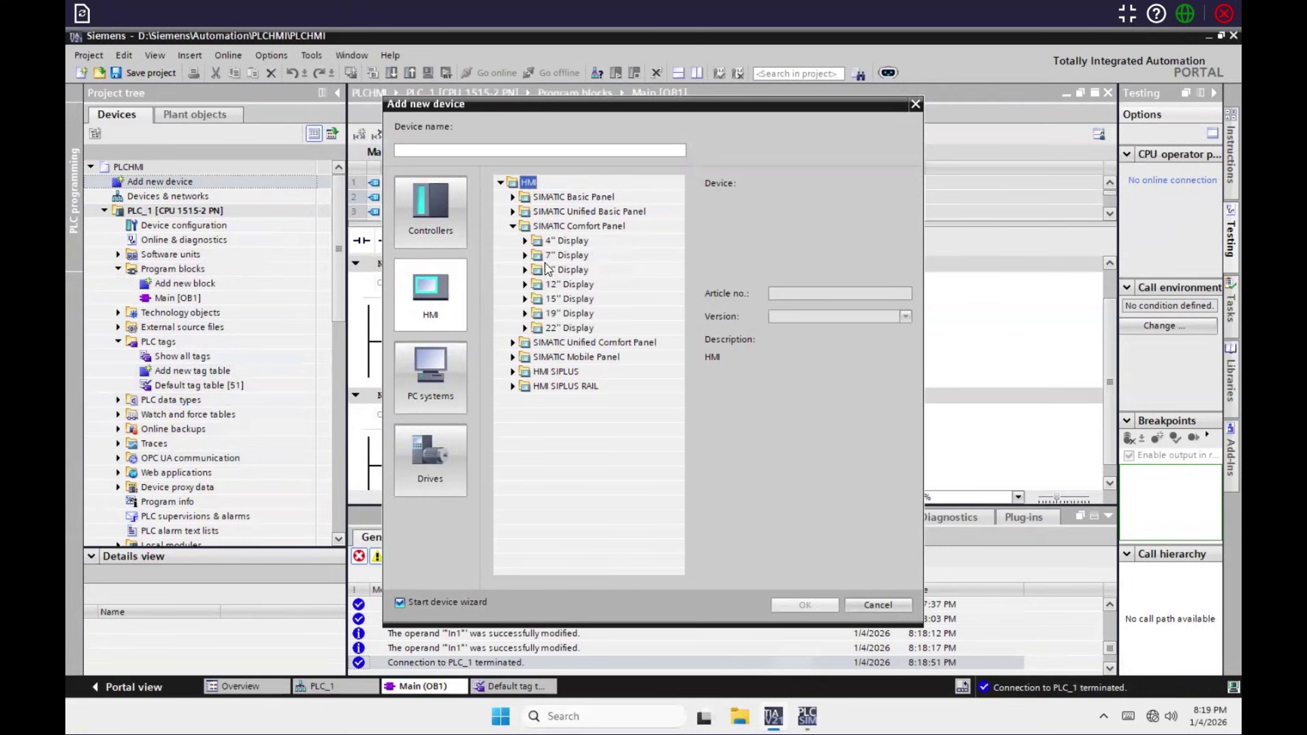
click(525, 256)
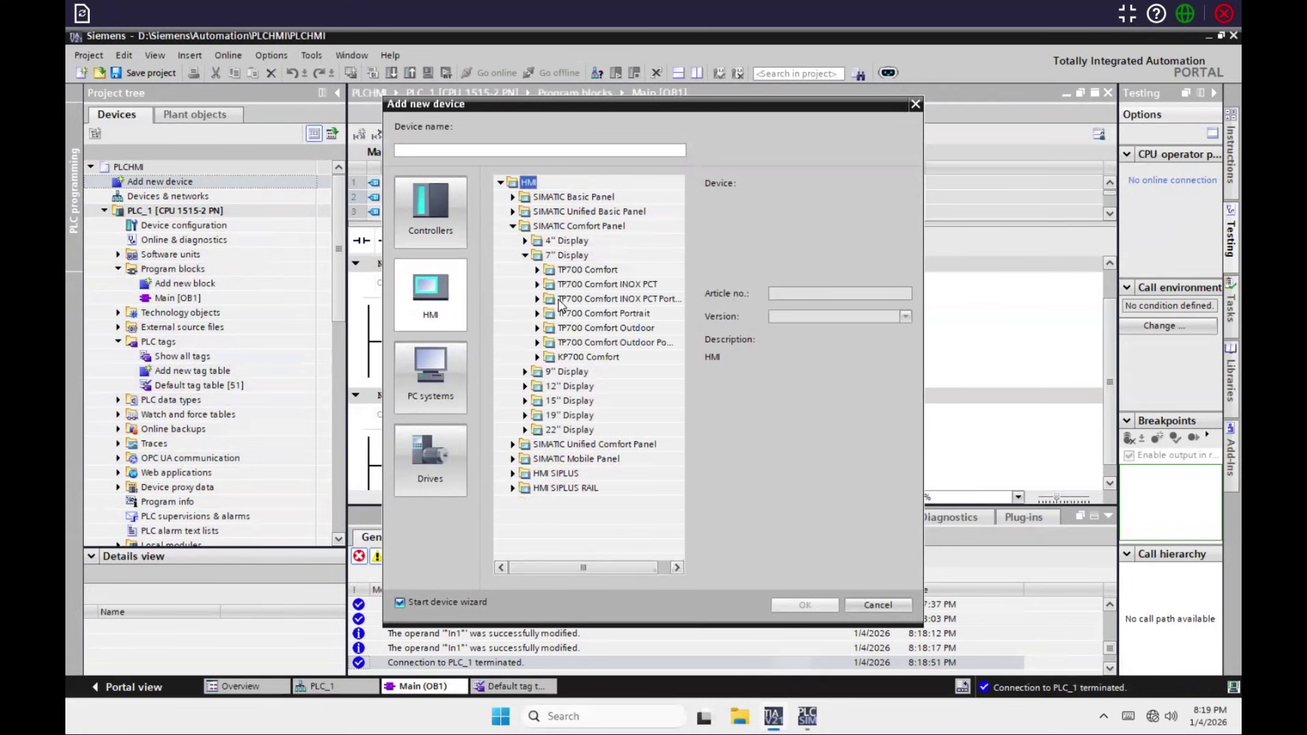
click(573, 271)
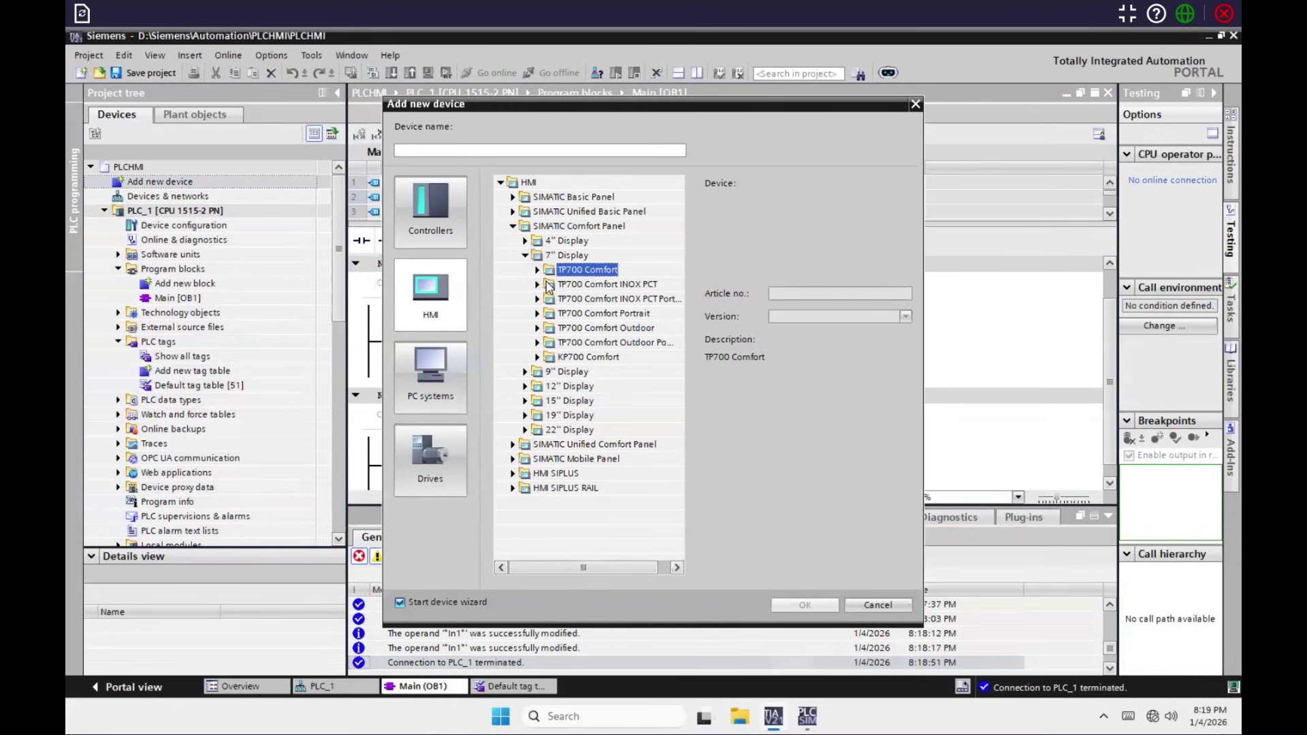
click(537, 270)
click(616, 285)
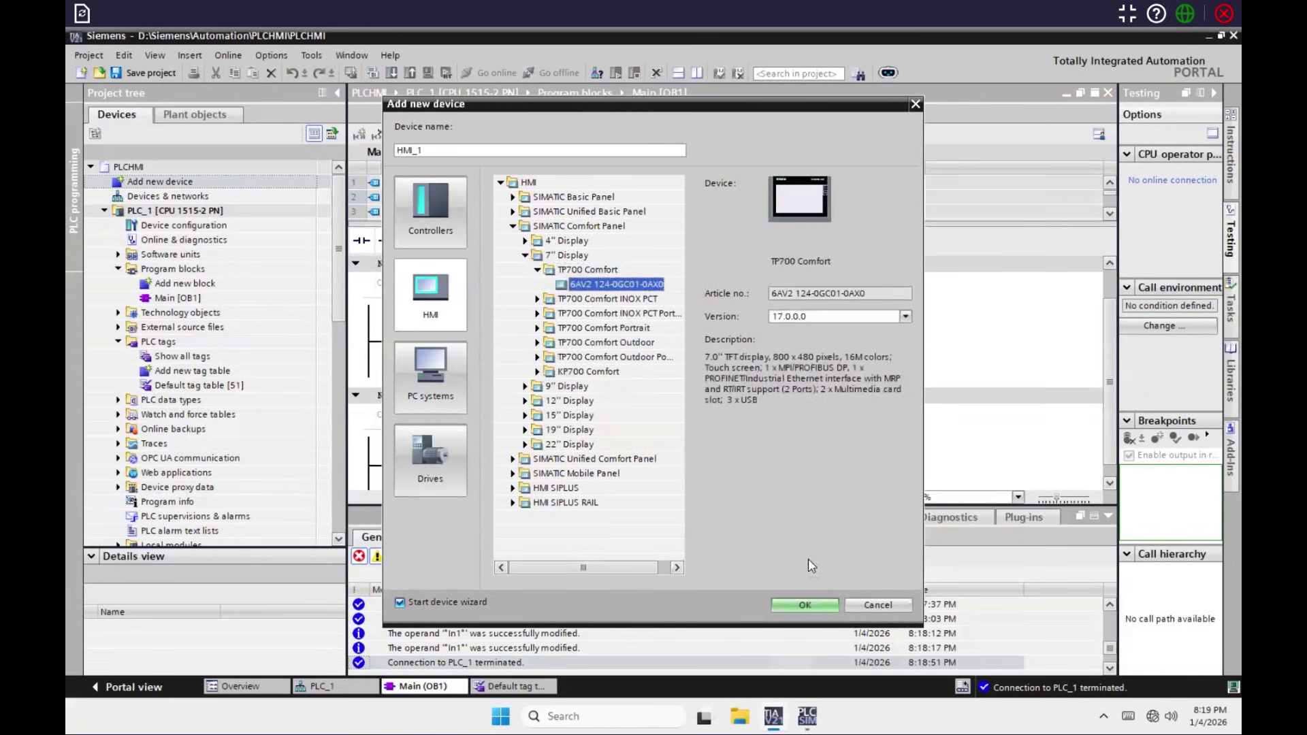
click(806, 605)
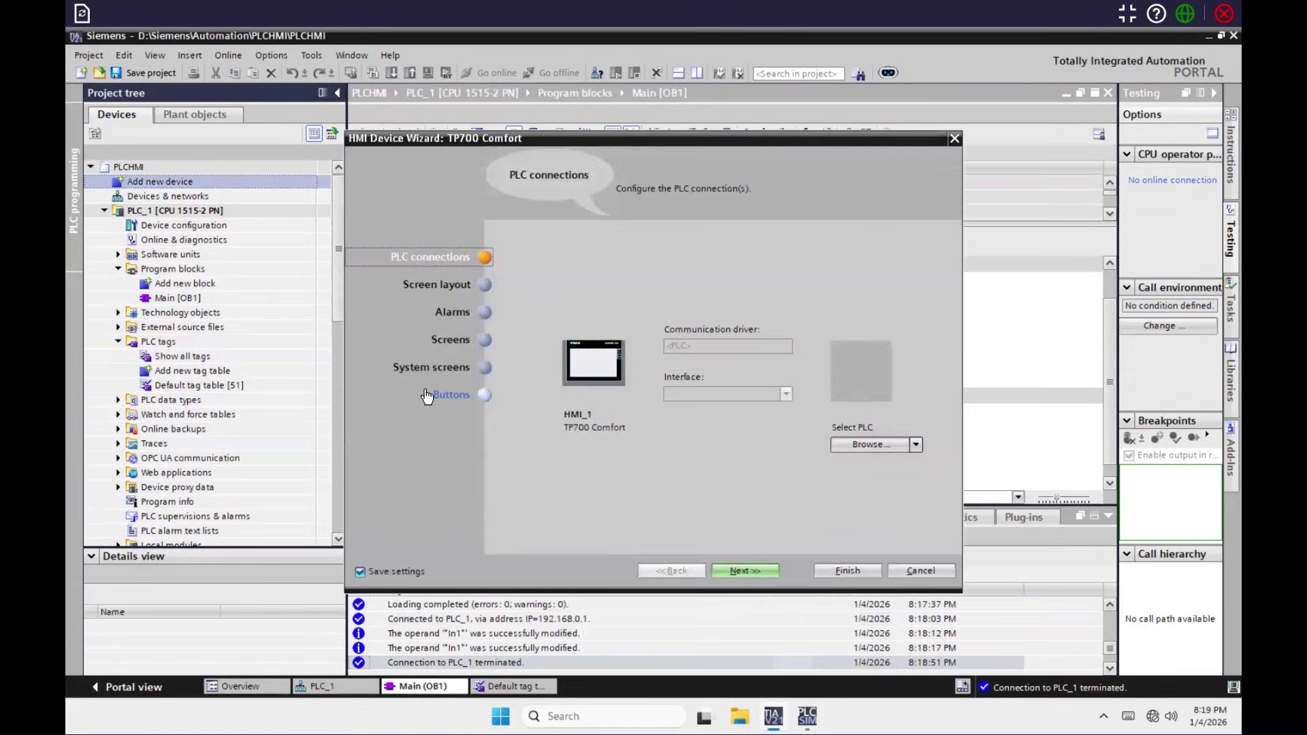
Complete the TP700 Comfort device wizard through to the Buttons page, keeping the default settings and selecting no PLC connection
click(742, 570)
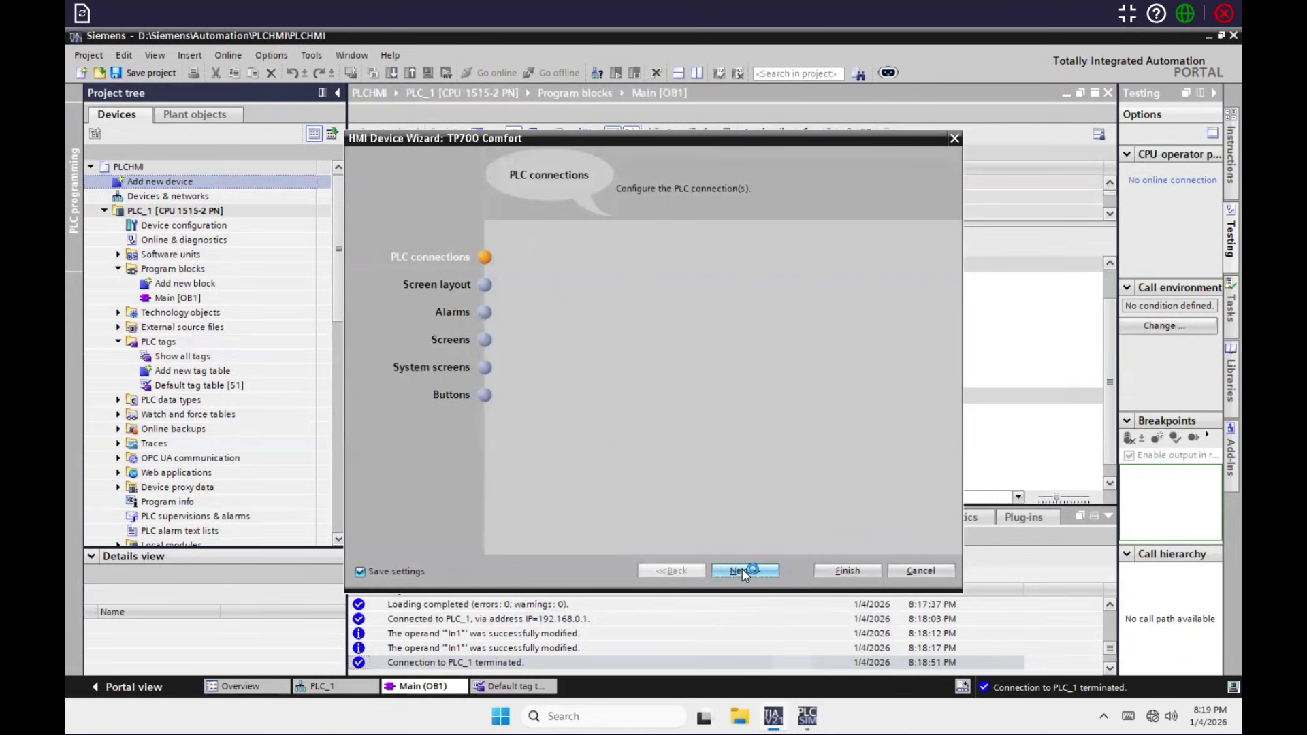
click(742, 570)
click(741, 570)
click(742, 570)
click(741, 571)
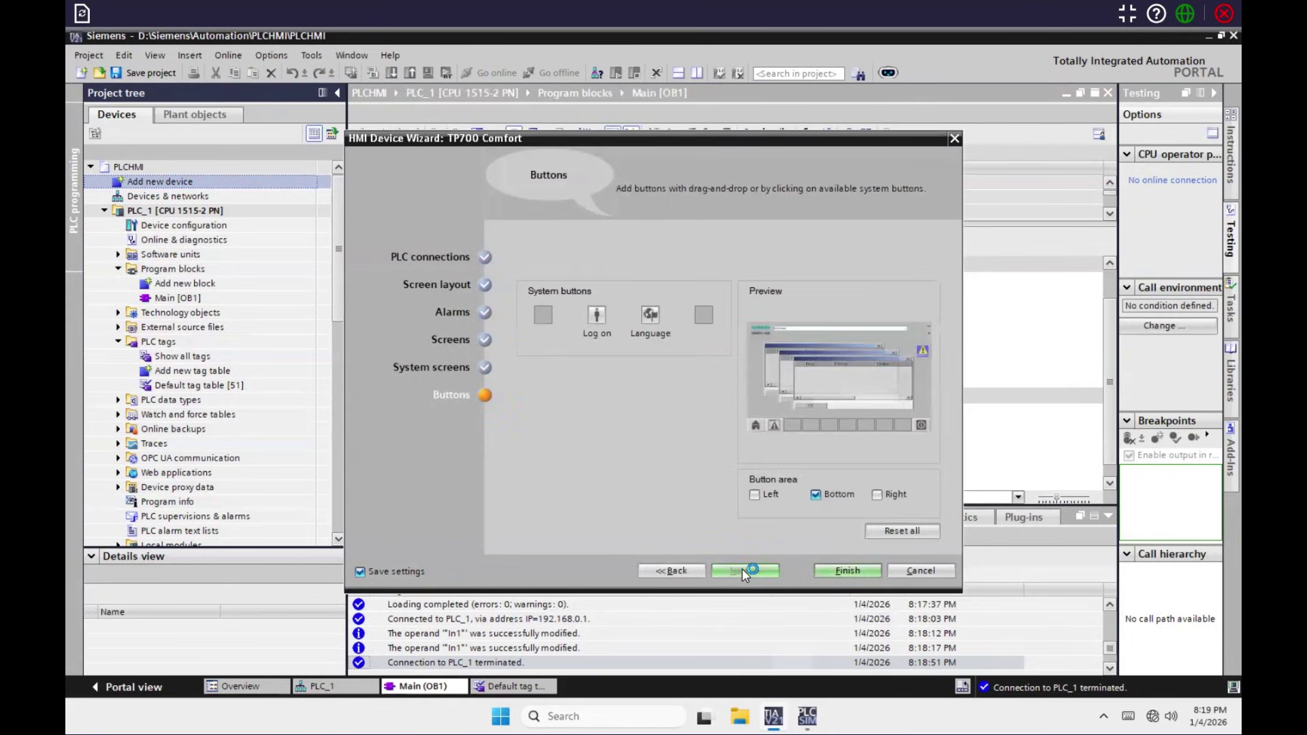
click(850, 570)
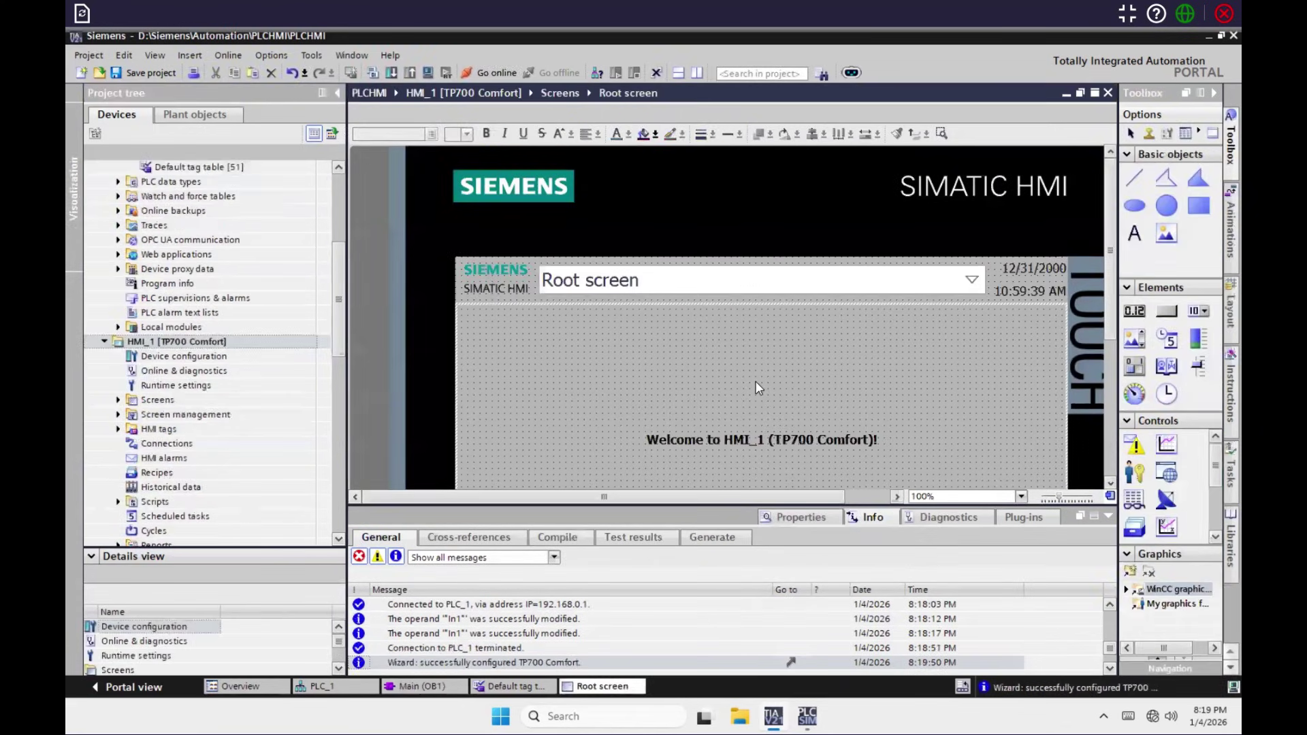
Select PLC_1's Default tag table among the PLC tags to list its tags in the details view
scroll(757, 383, down, 5)
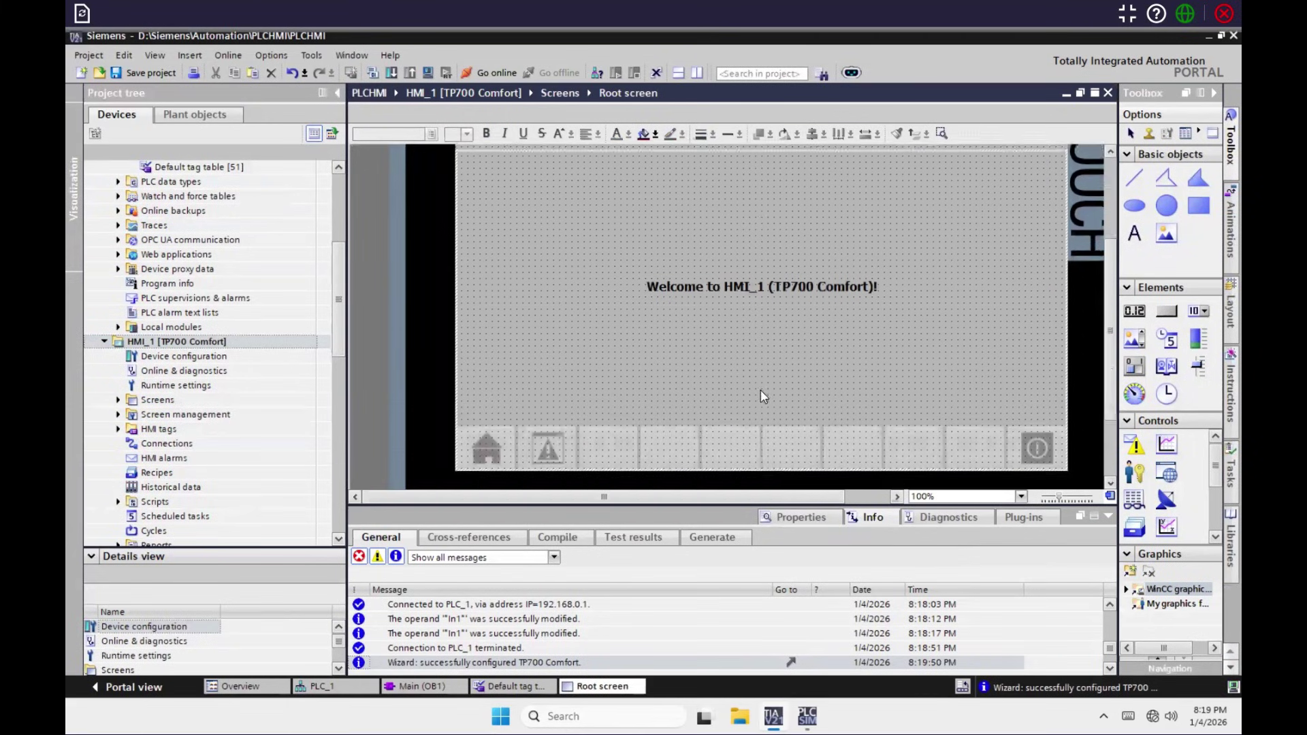
scroll(771, 364, up, 5)
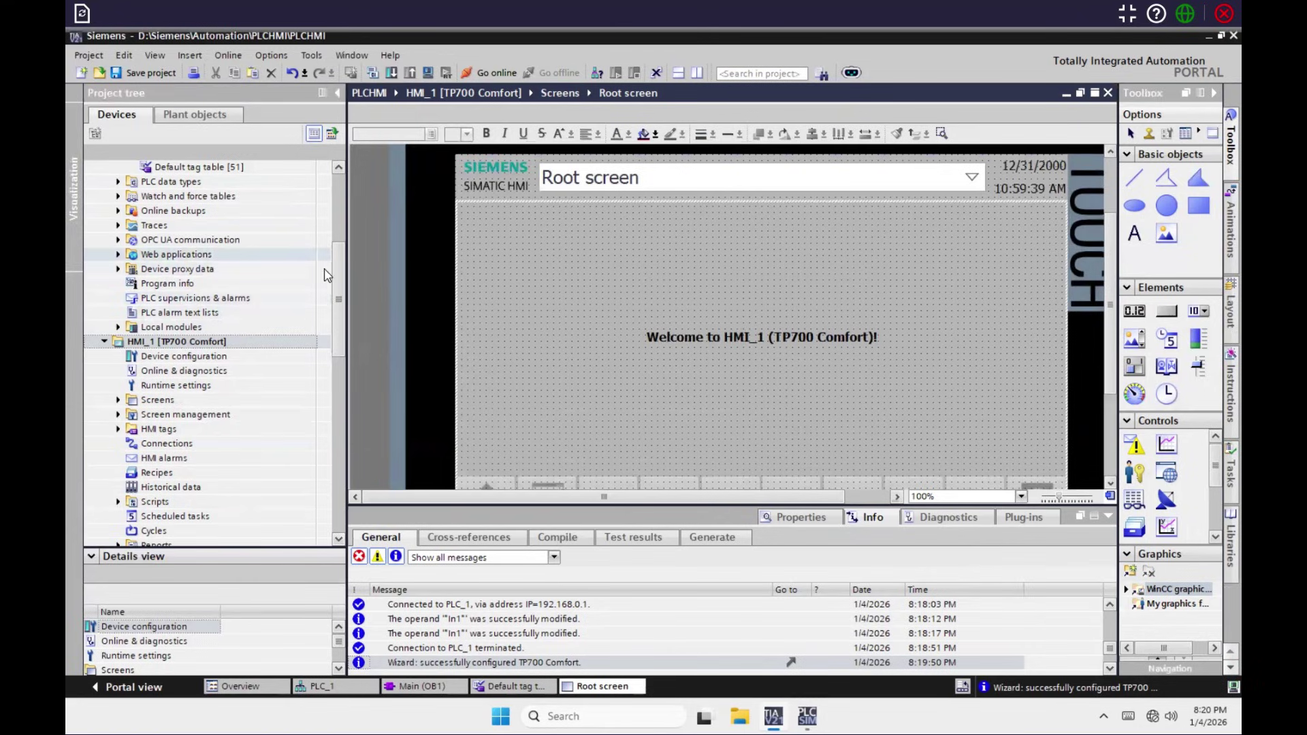
scroll(338, 253, up, 5)
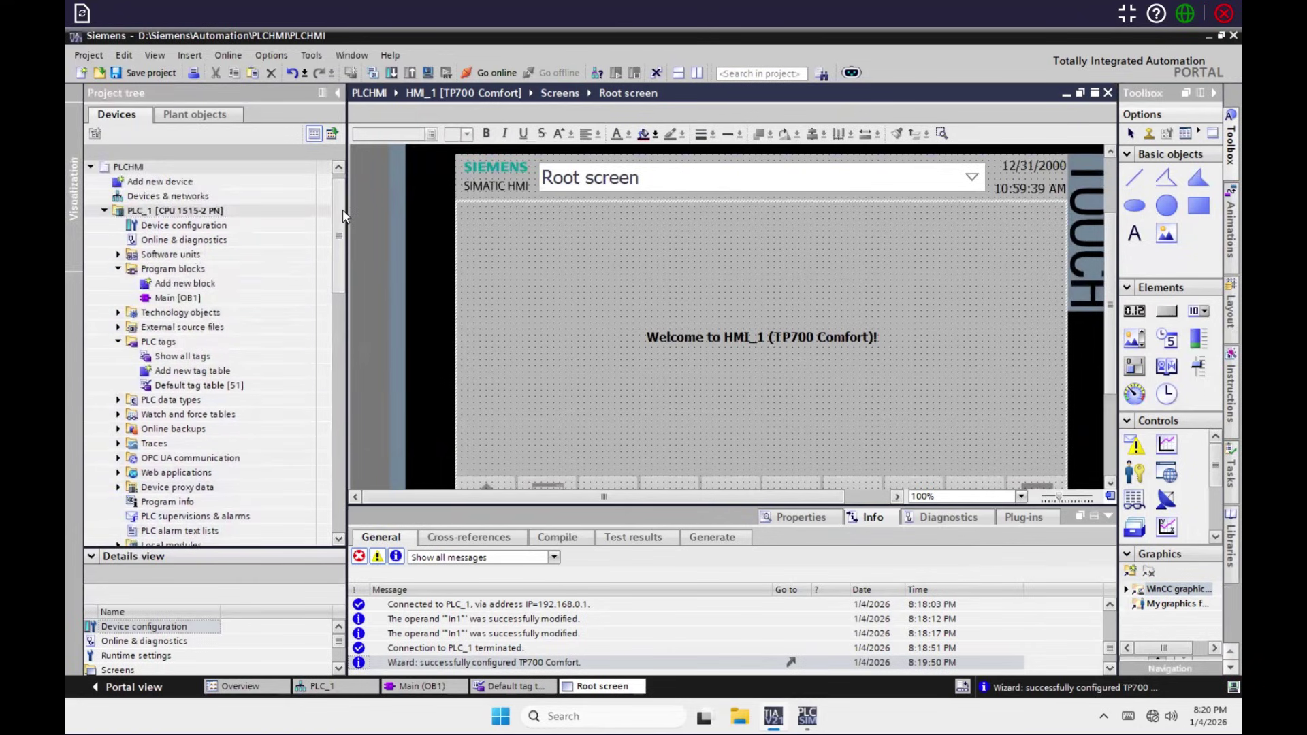
scroll(341, 235, down, 3)
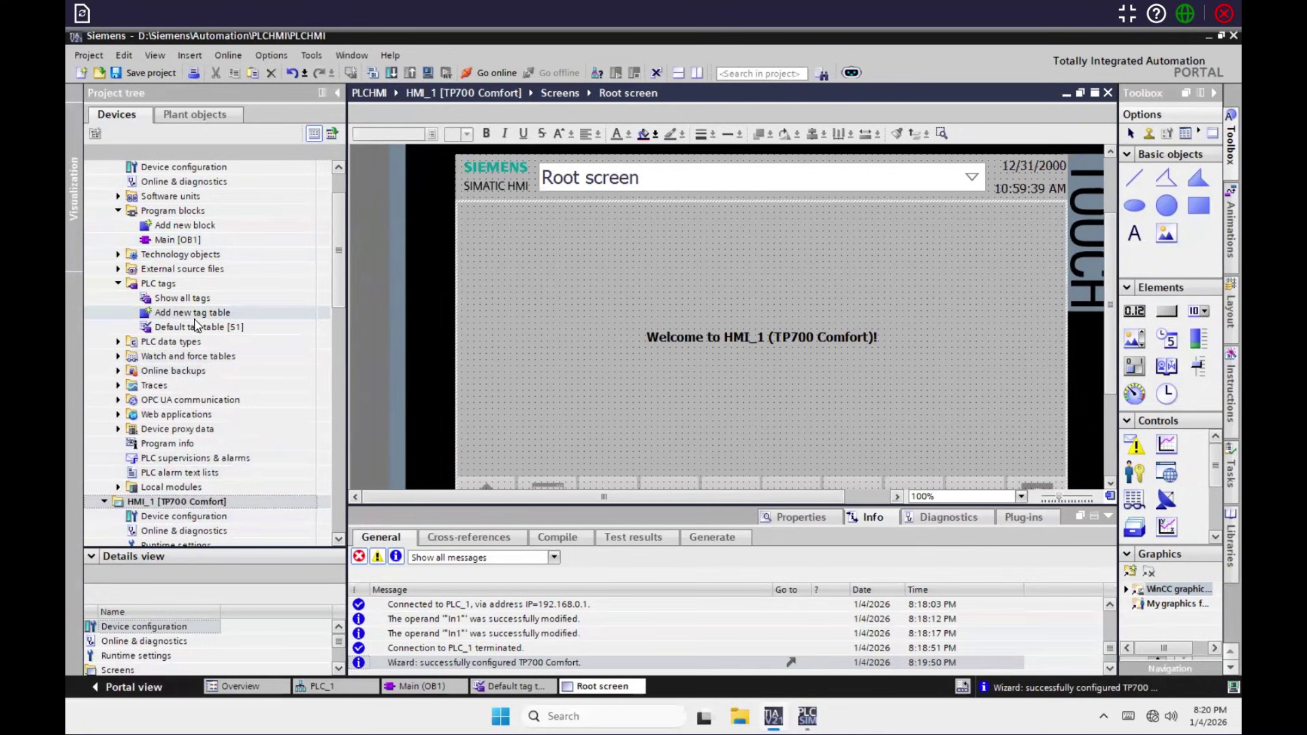
scroll(338, 230, up, 2)
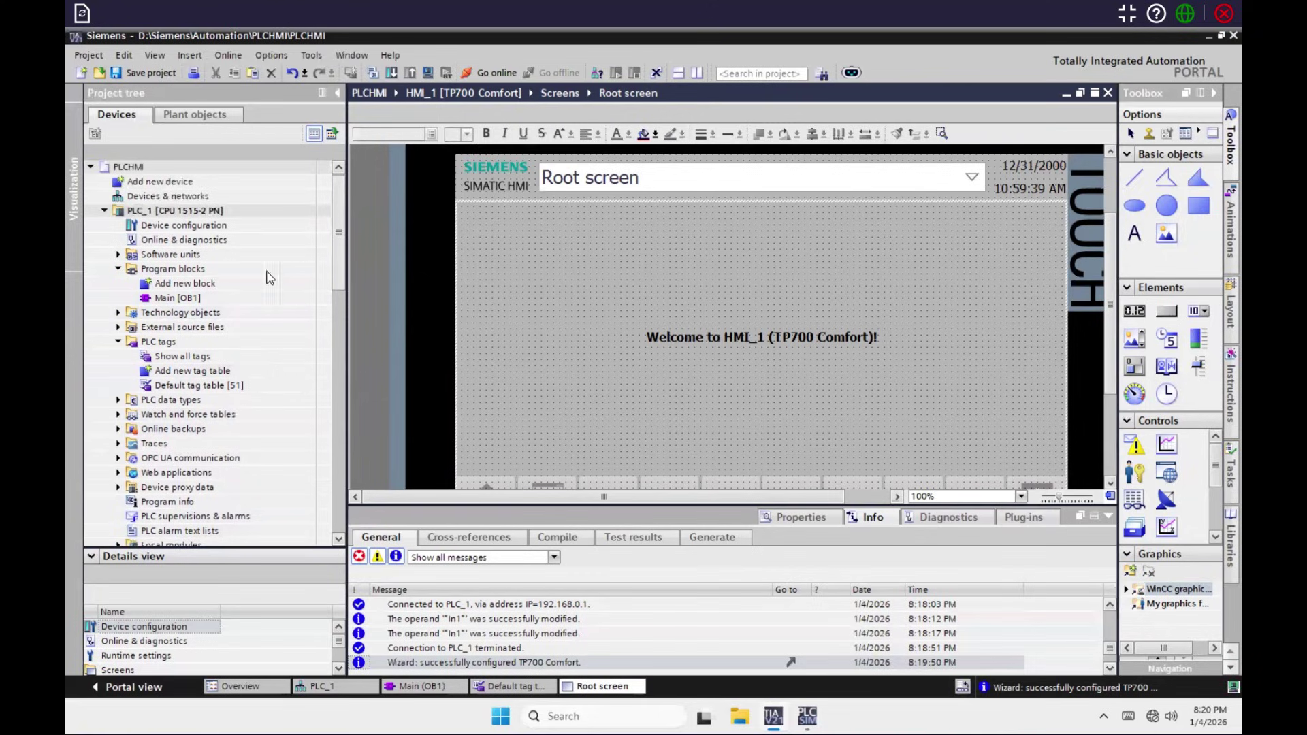
click(179, 342)
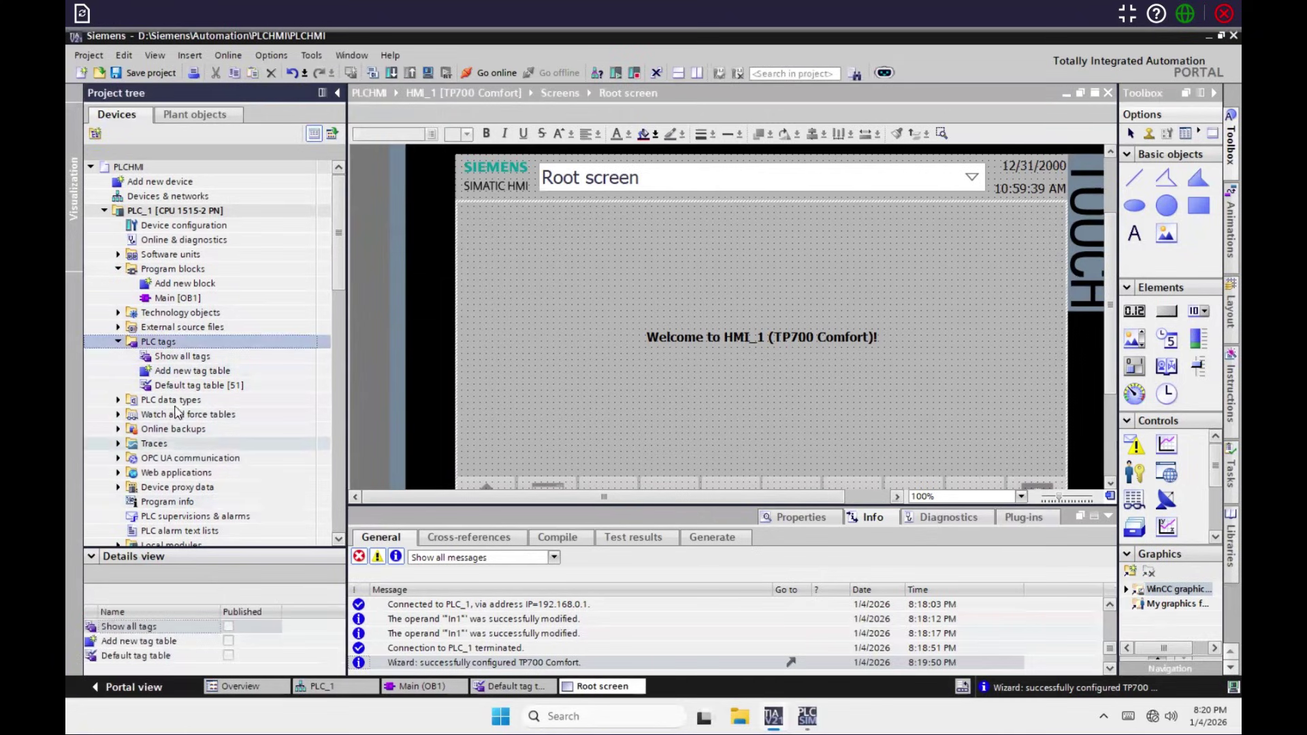
click(189, 386)
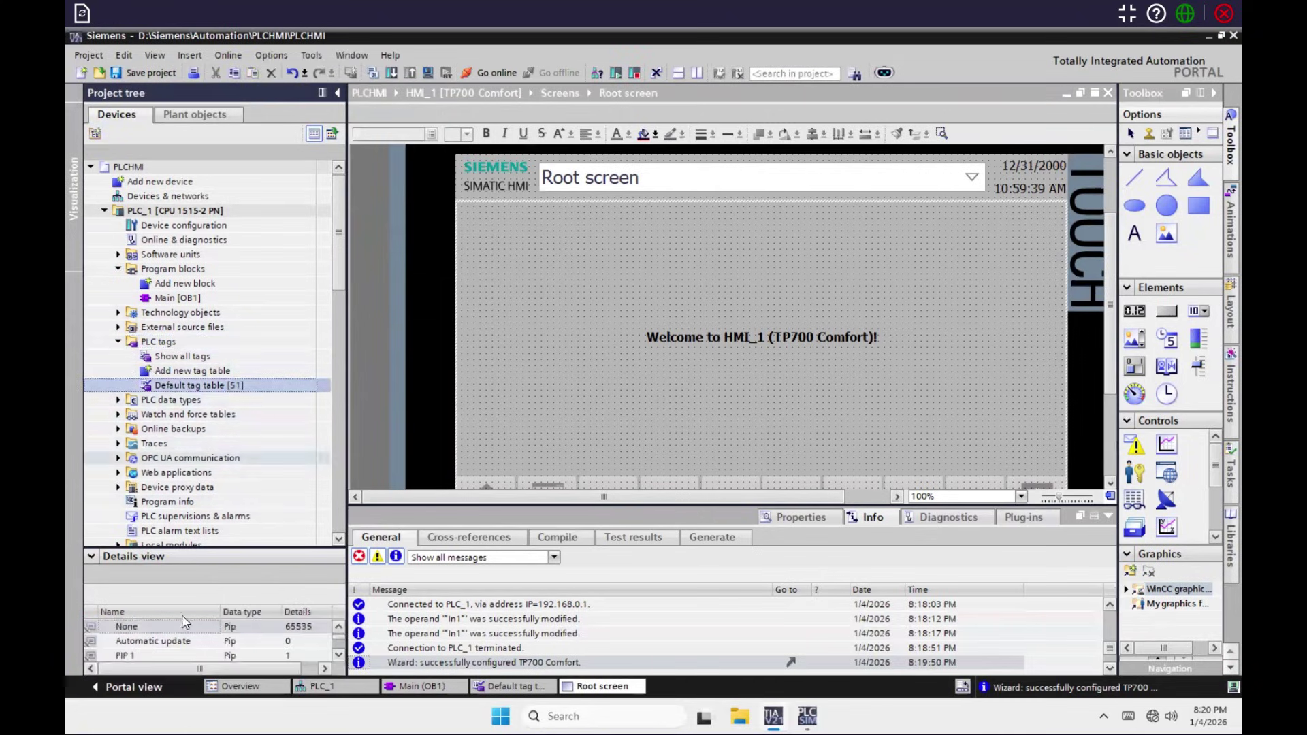
Place the In1 tag from the details view on the Root screen as an I/O field above the welcome text, at about 163, 104
click(338, 656)
click(338, 656)
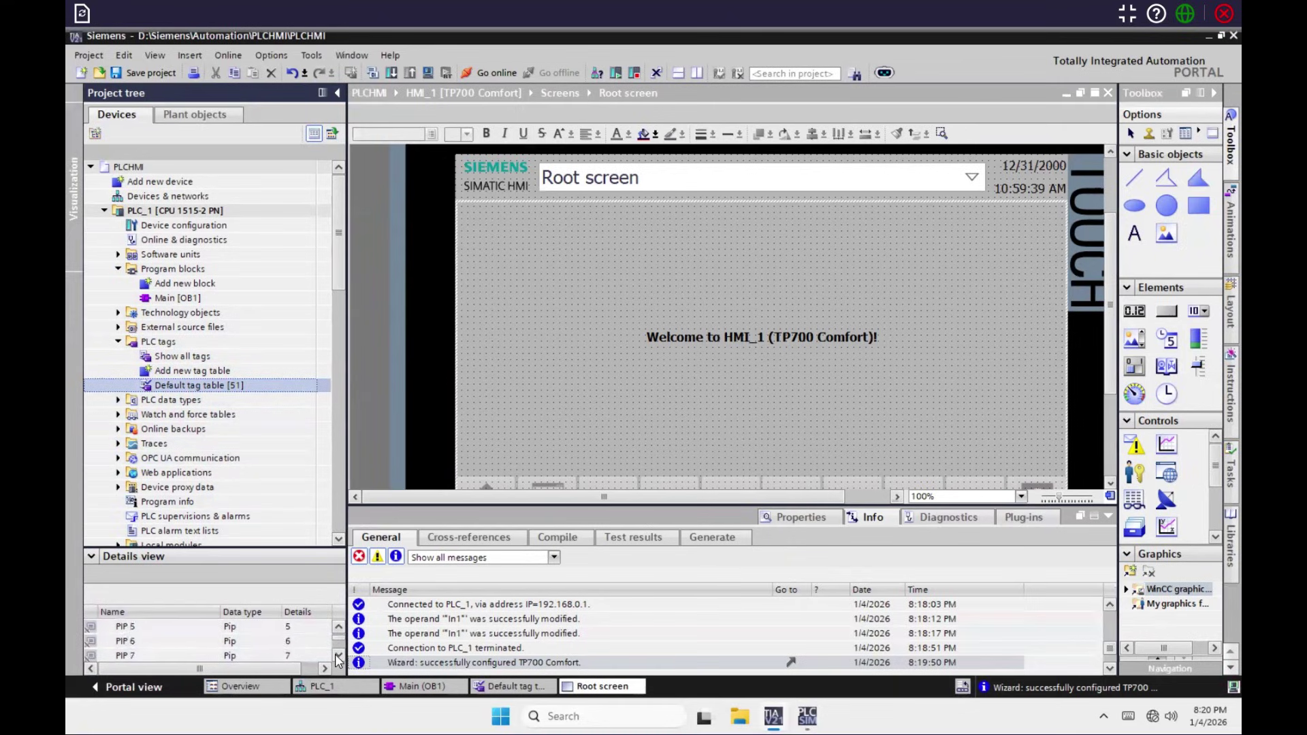
click(338, 657)
click(338, 657)
click(338, 657)
click(338, 657)
click(339, 657)
click(338, 656)
click(338, 656)
click(337, 656)
click(338, 657)
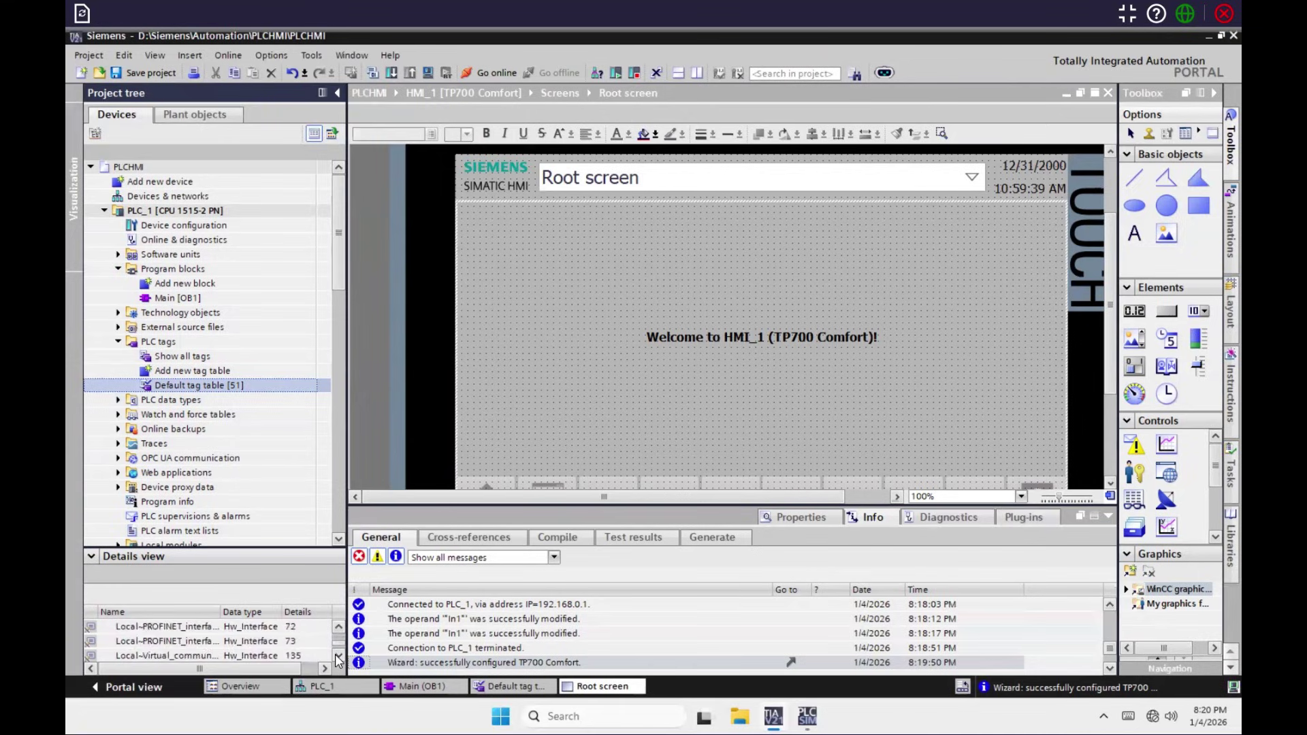
click(338, 656)
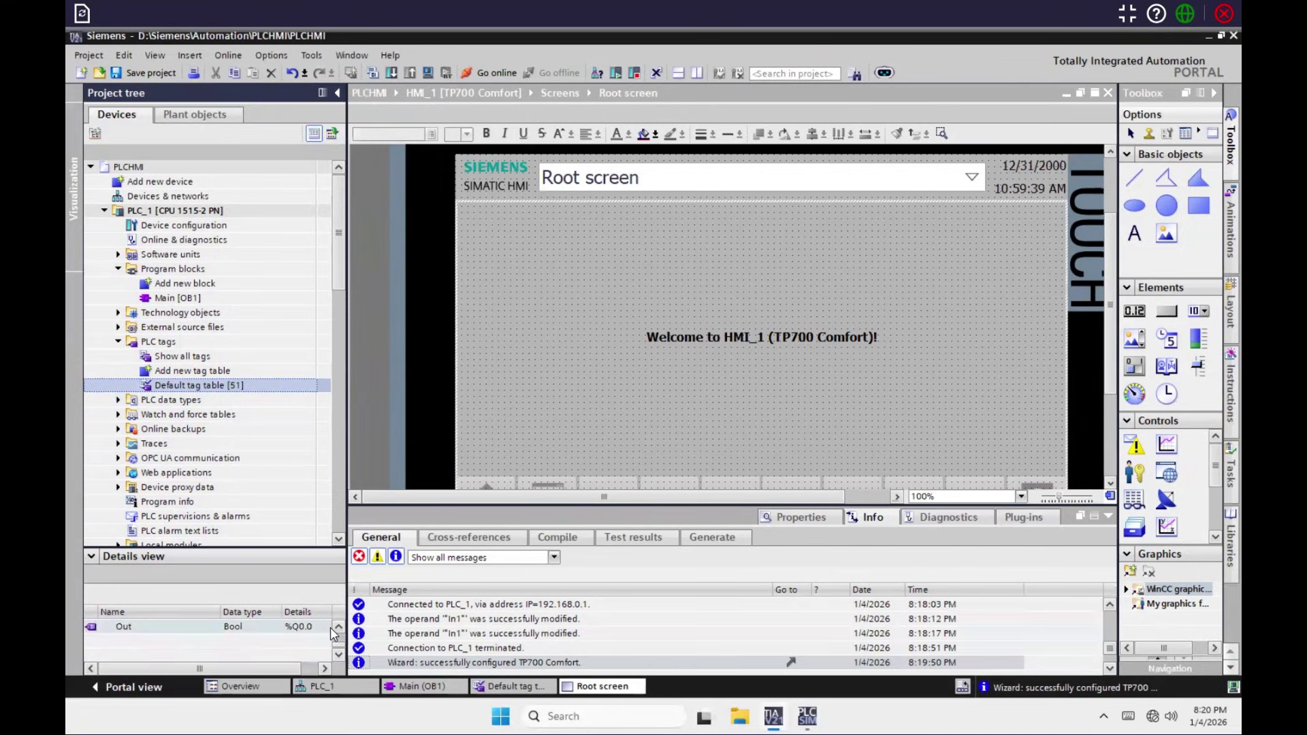
click(329, 627)
click(337, 627)
click(337, 626)
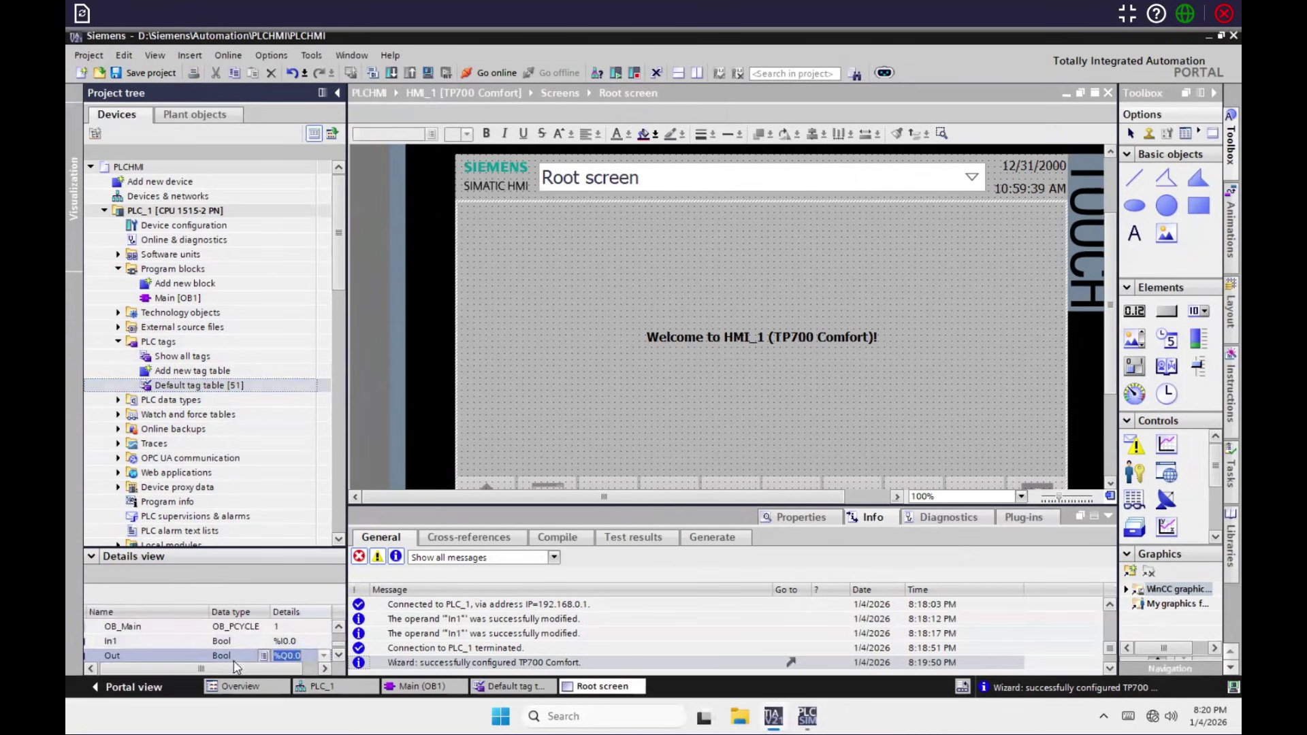
drag(211, 669, 156, 671)
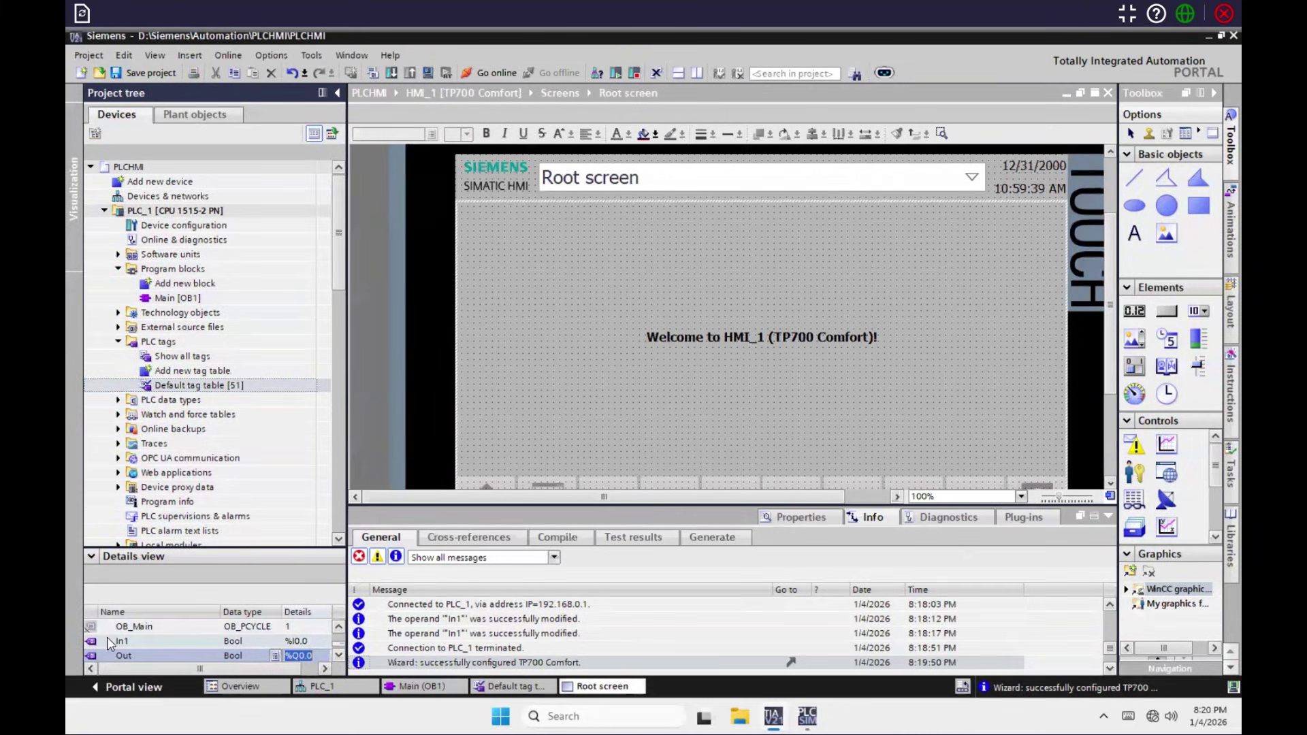
click(109, 642)
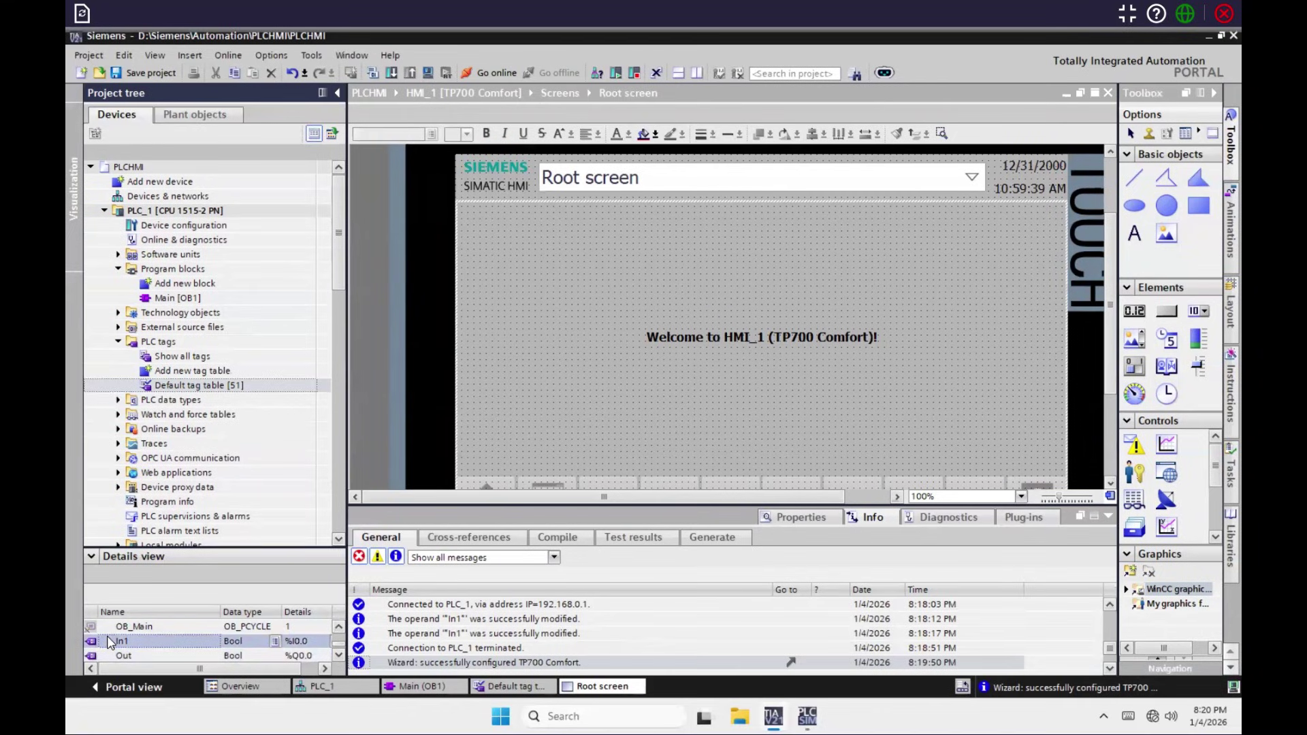
drag(120, 640, 599, 300)
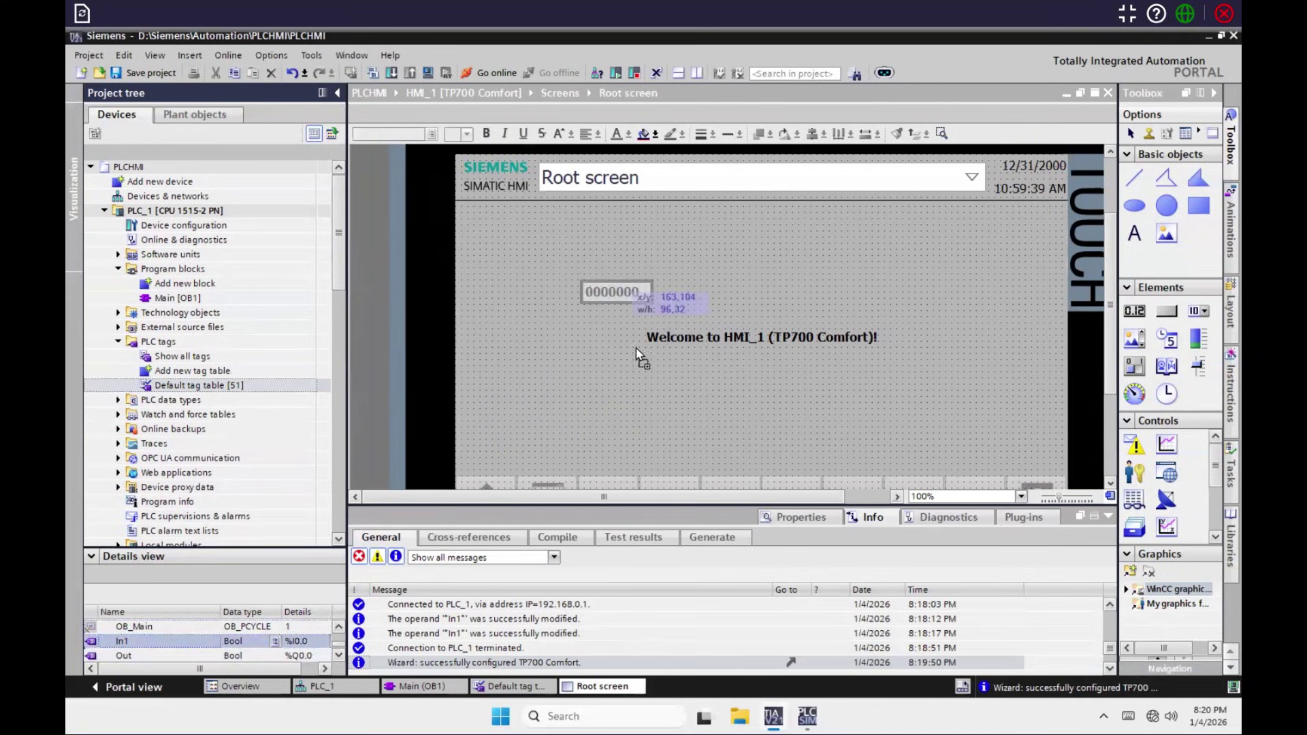
drag(643, 365, 636, 354)
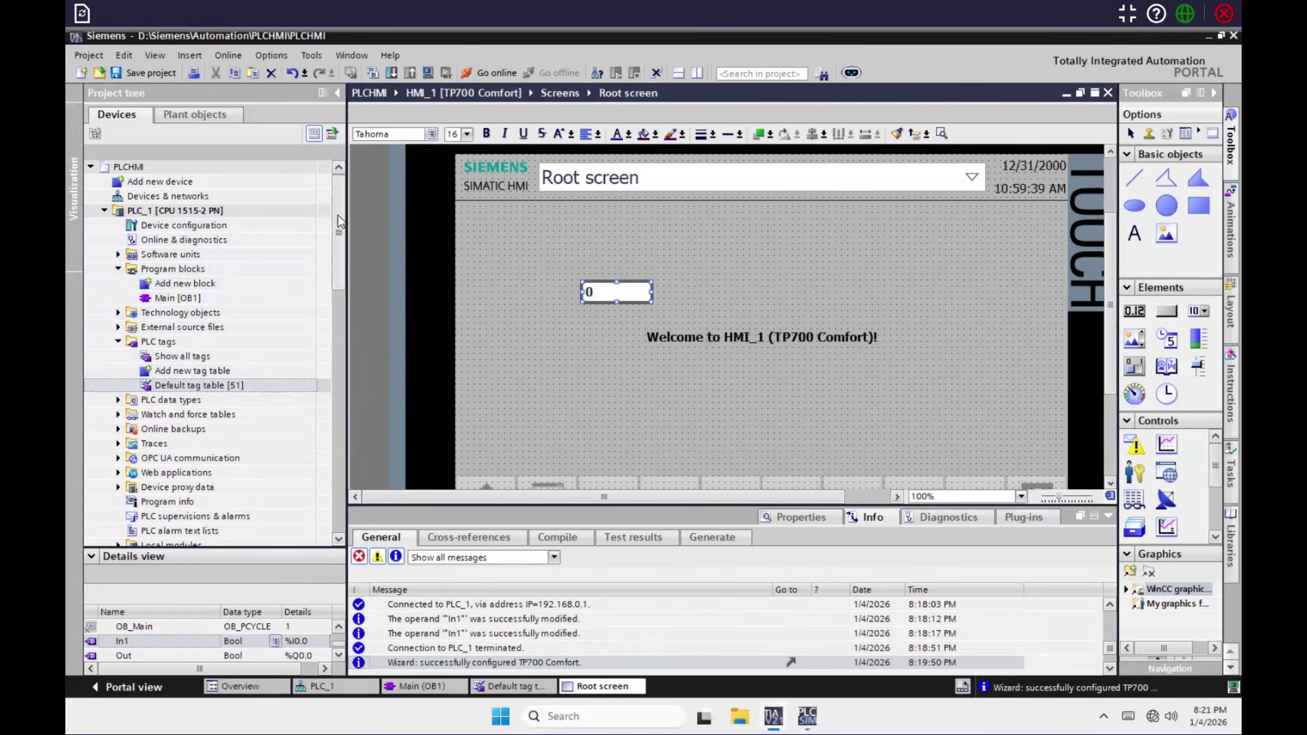
Open the I/O field's general properties to check its process tag and display format
mouse_move(338, 221)
mouse_down()
mouse_move(340, 274)
mouse_move(335, 212)
mouse_up()
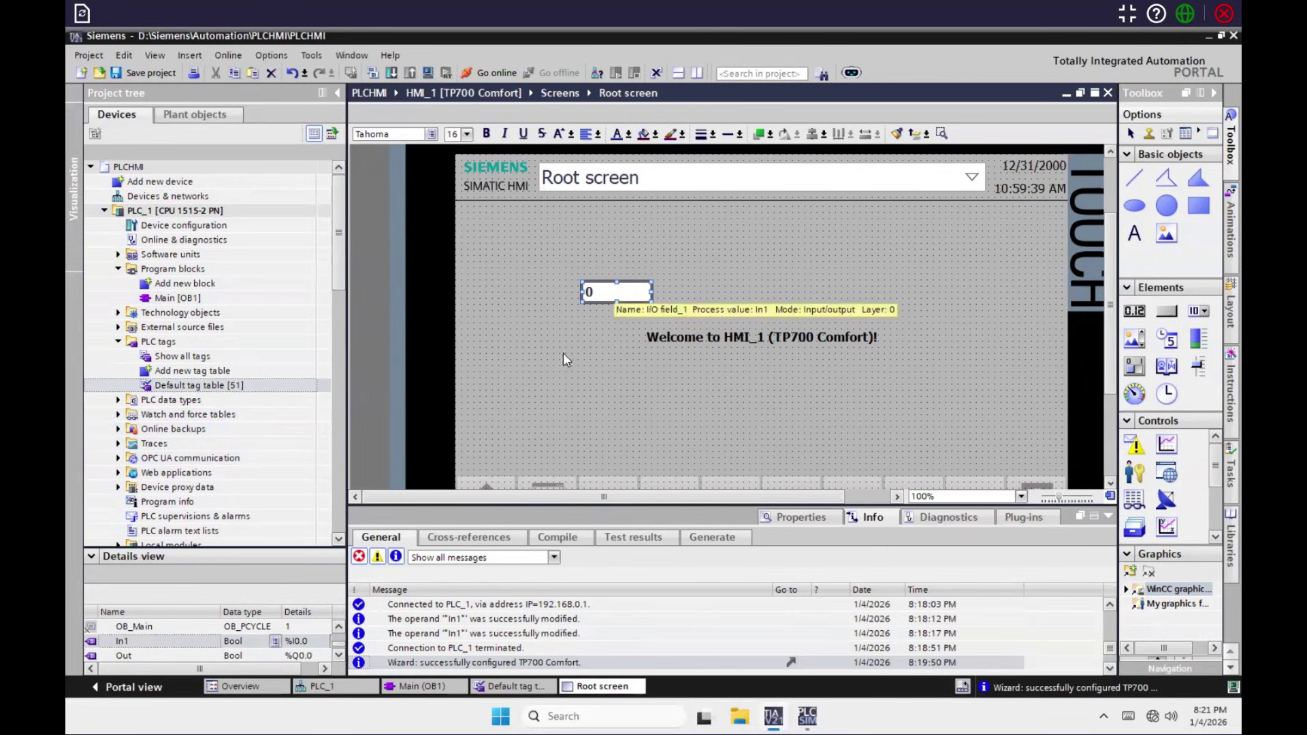
right_click(603, 292)
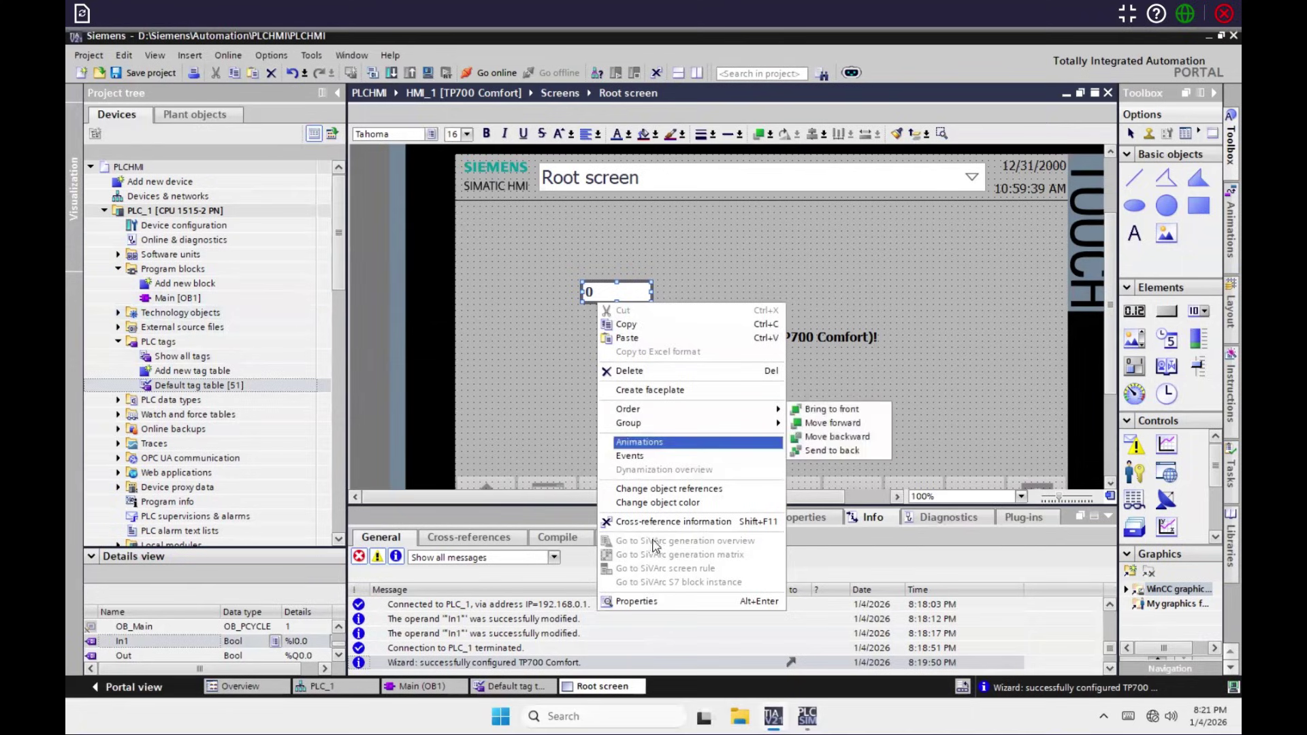
click(676, 601)
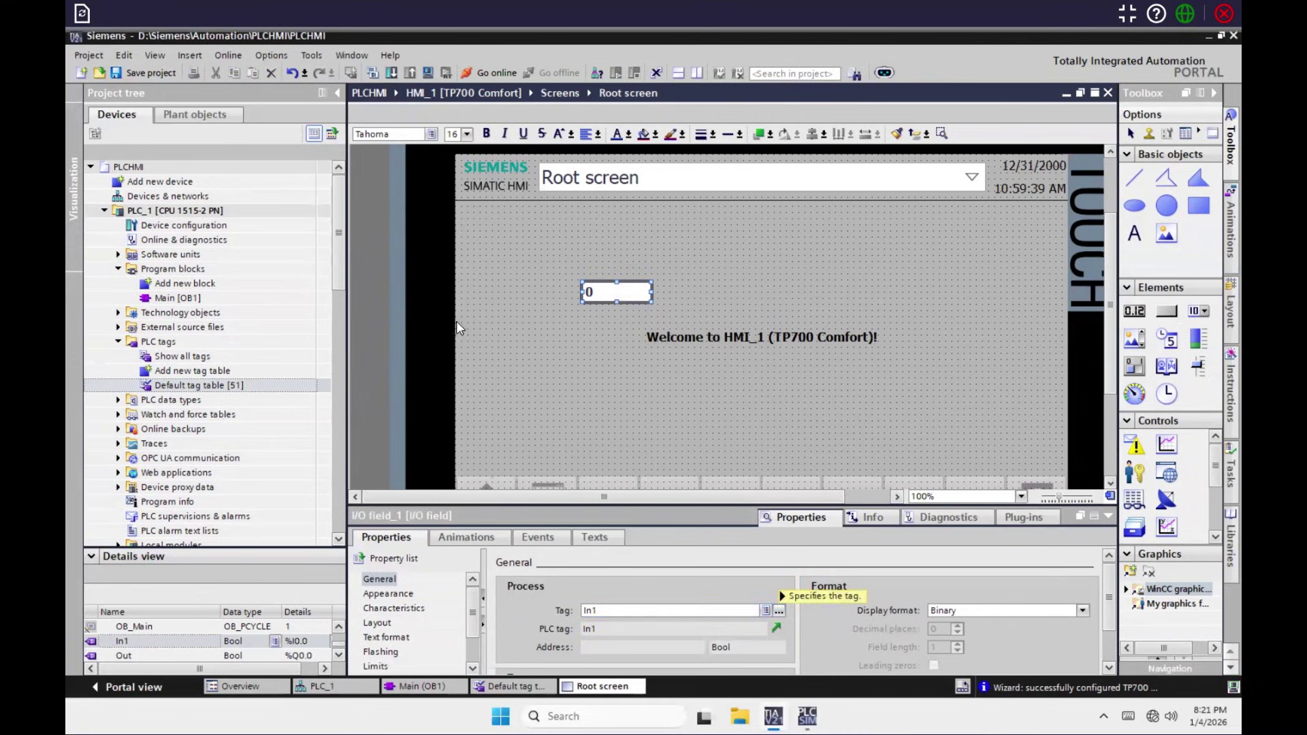
Start the HMI_1 simulation, dismiss the active system events window and move the runtime window clear of the project tree
click(433, 75)
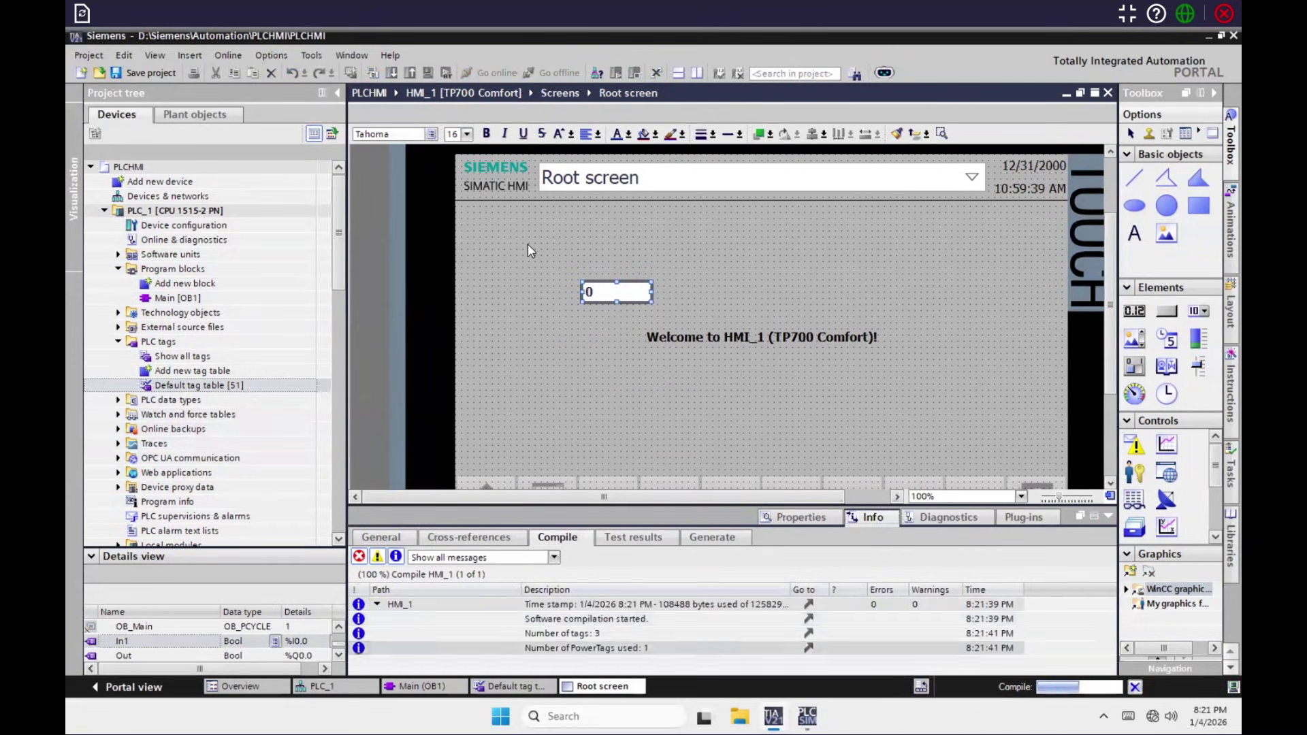
click(751, 418)
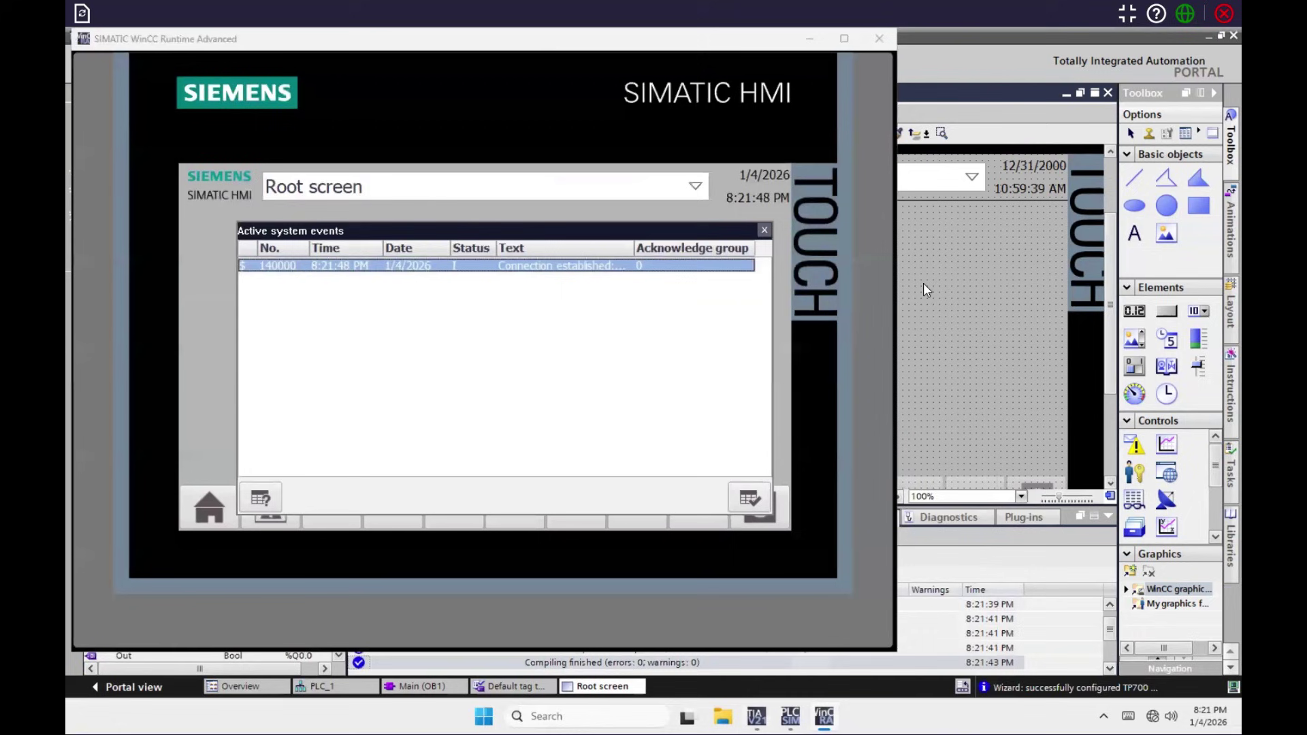
click(926, 295)
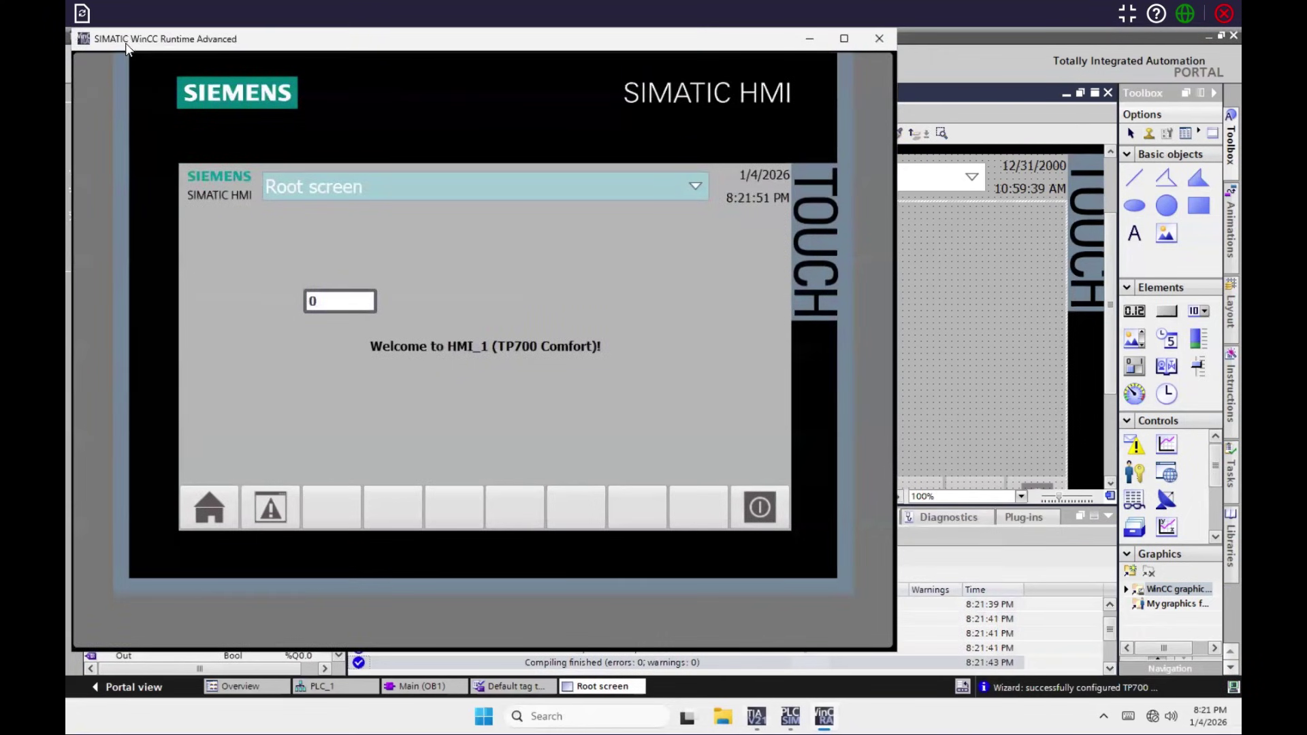
drag(126, 47, 463, 229)
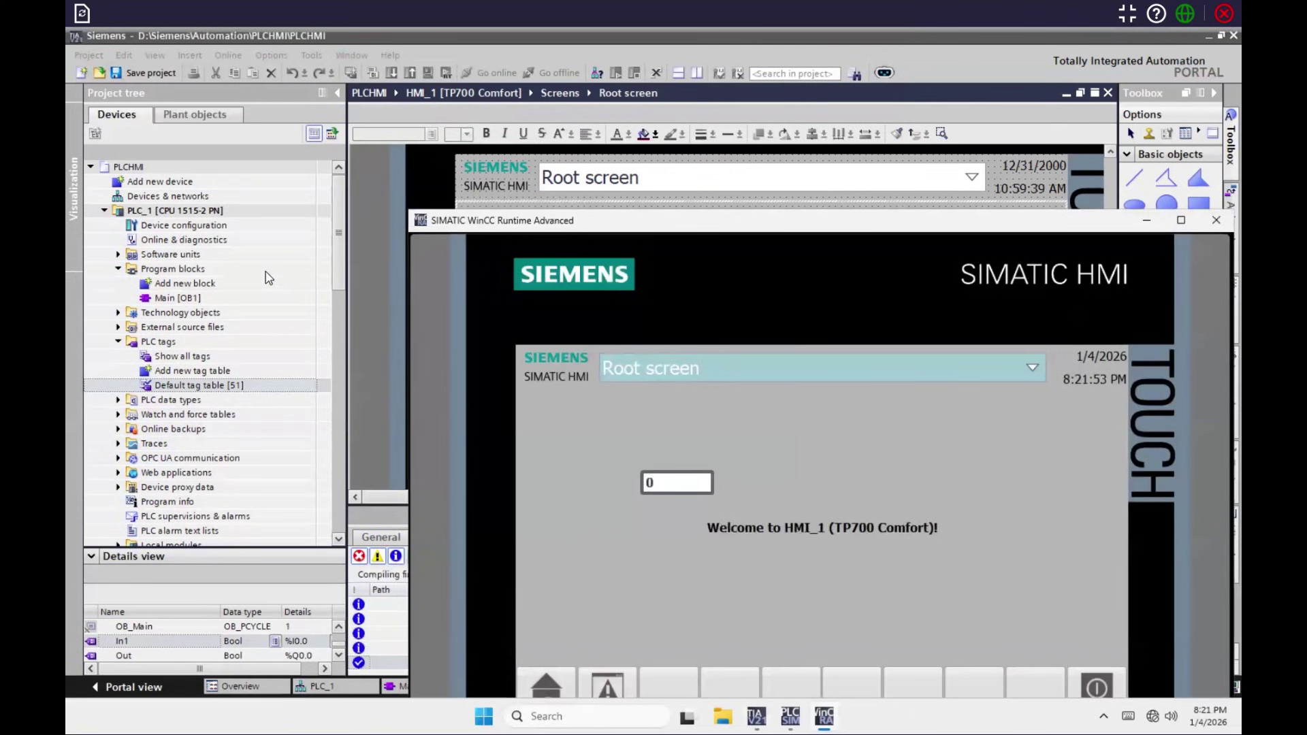
Return to TIA Portal, open Main [OB1], go online with PLC_1 and turn on block monitoring
double_click(198, 298)
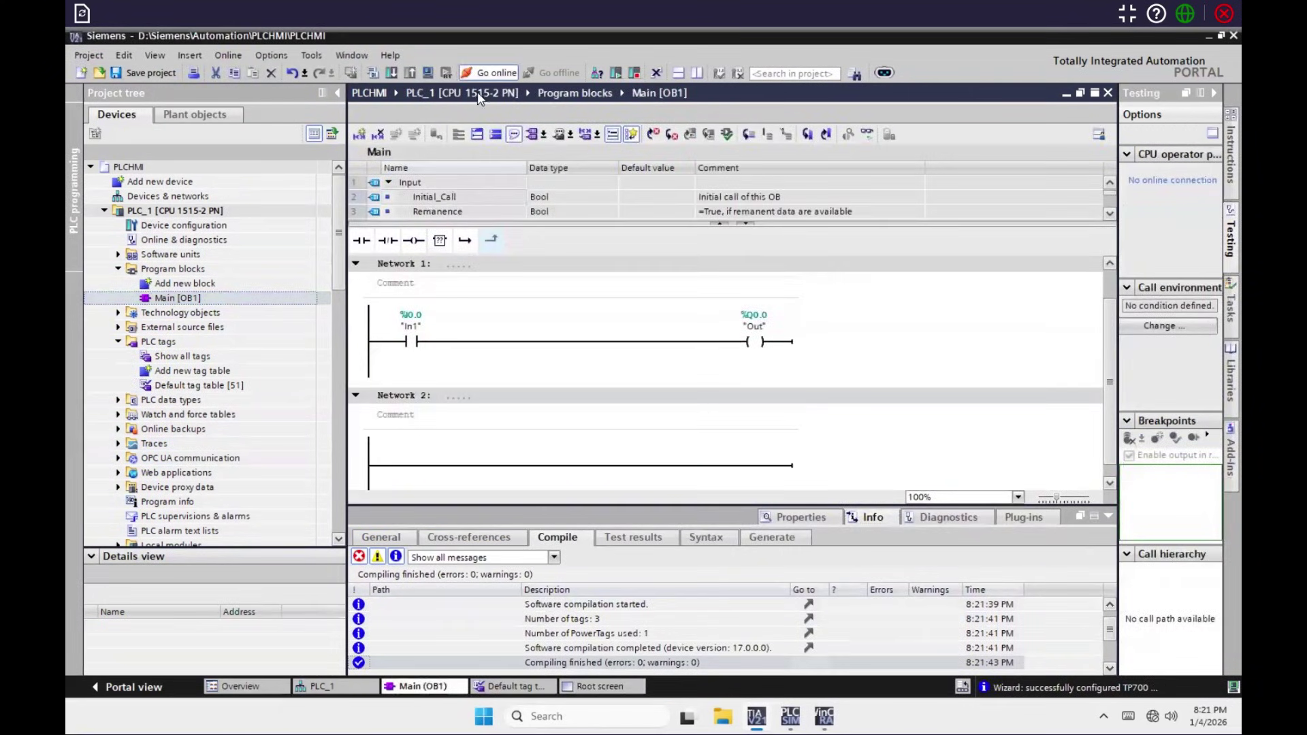
click(486, 73)
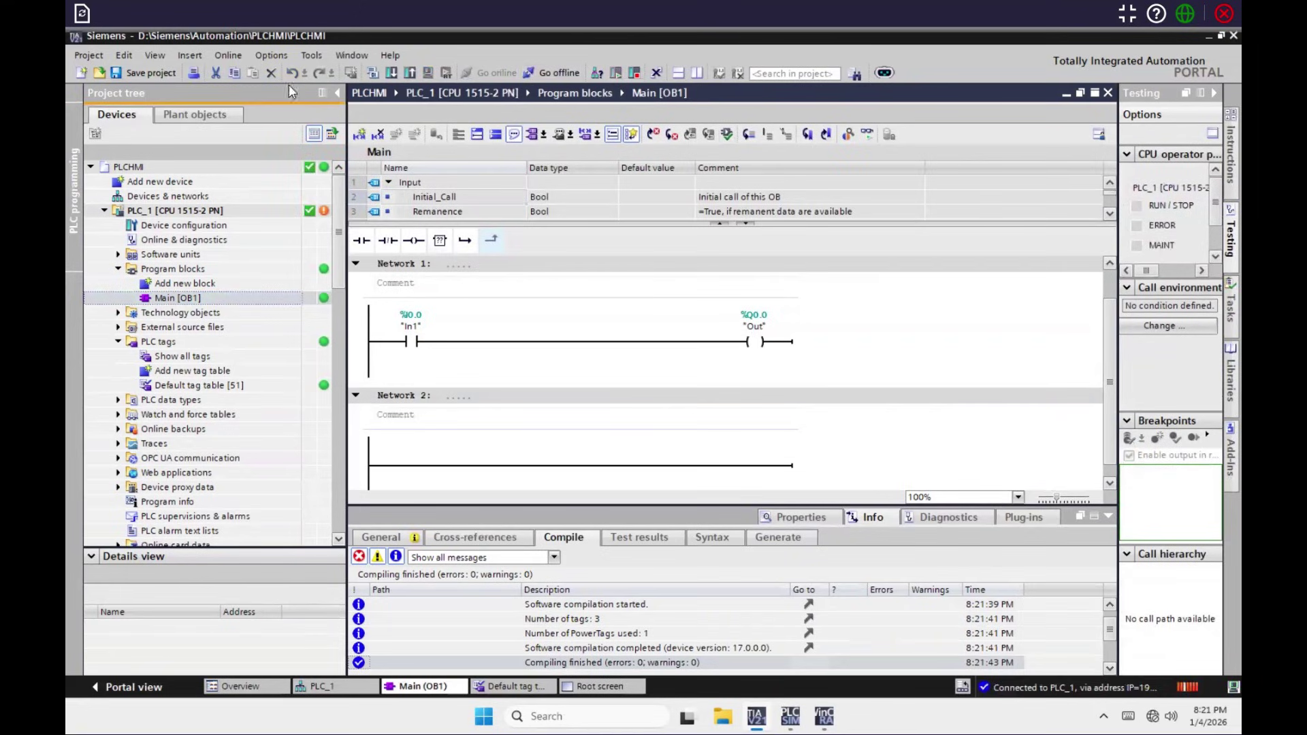
click(867, 135)
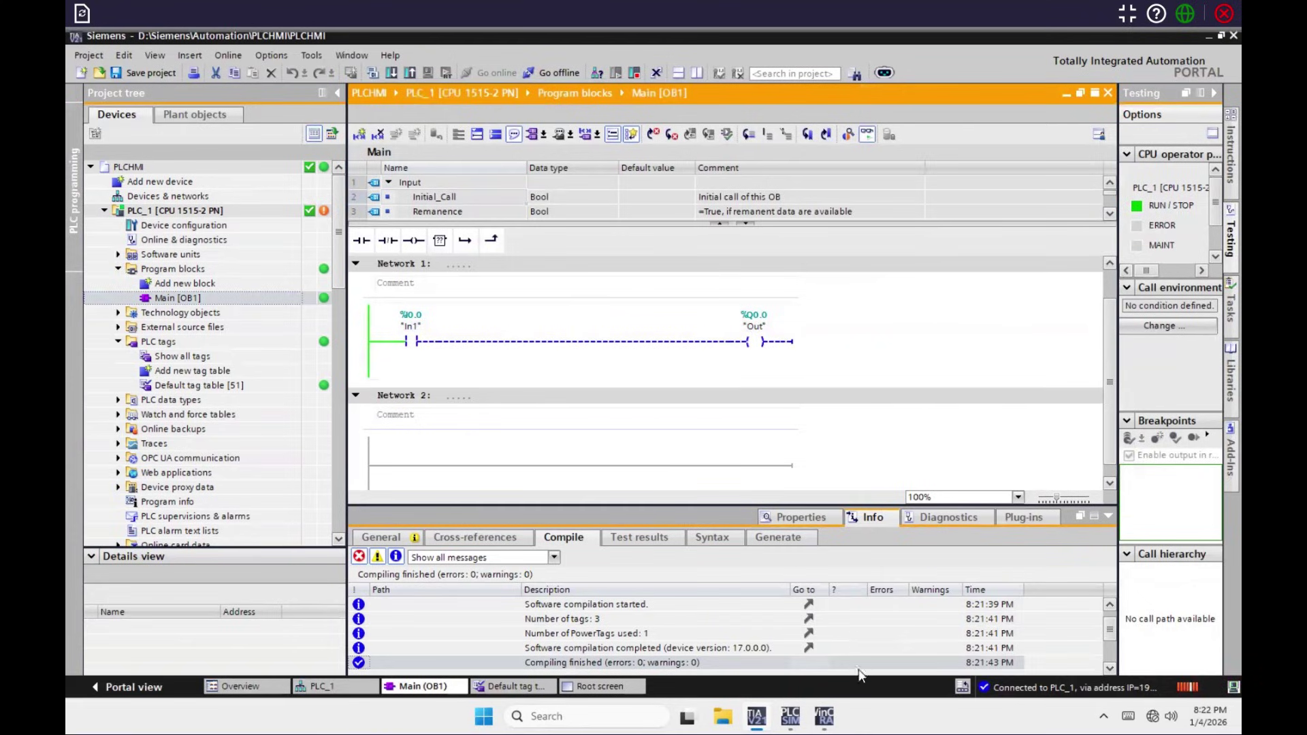
Switch to SIMATIC WinCC Runtime Advanced and reposition its window so the monitored Network 1 rung stays visible beside it
click(825, 716)
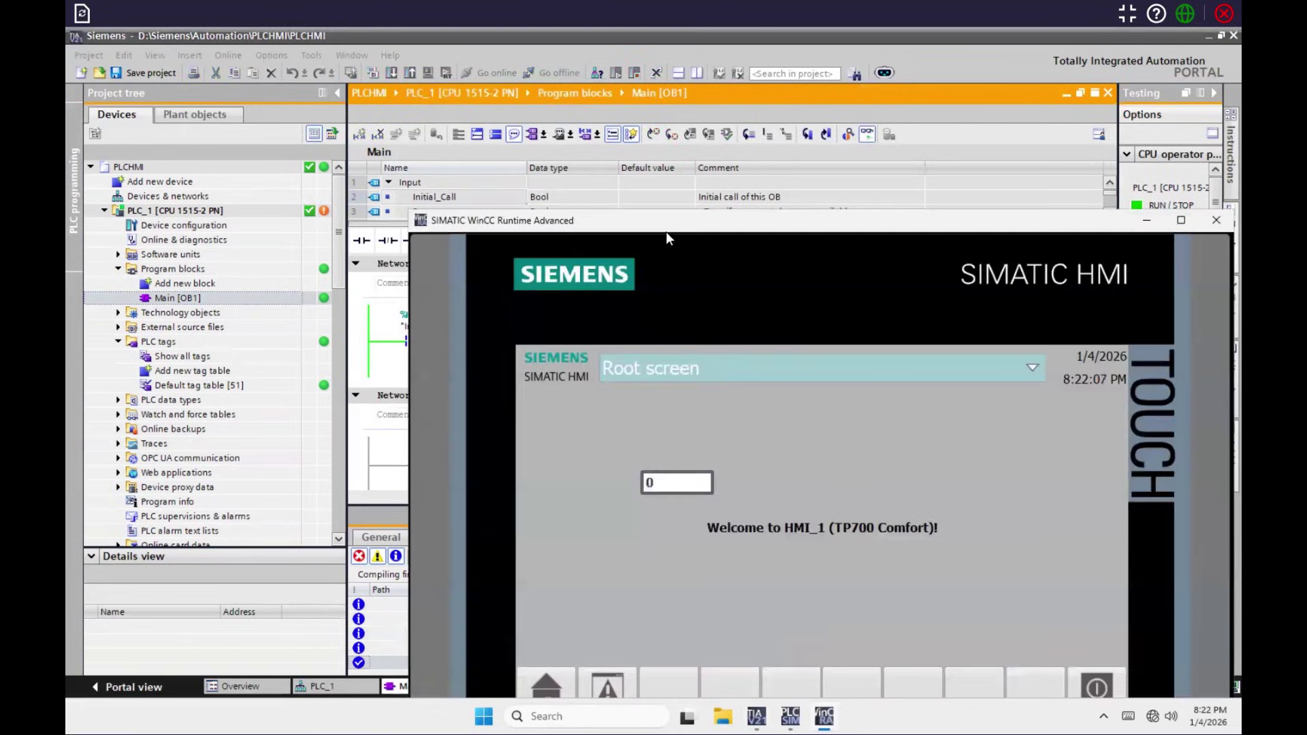
drag(647, 327, 653, 579)
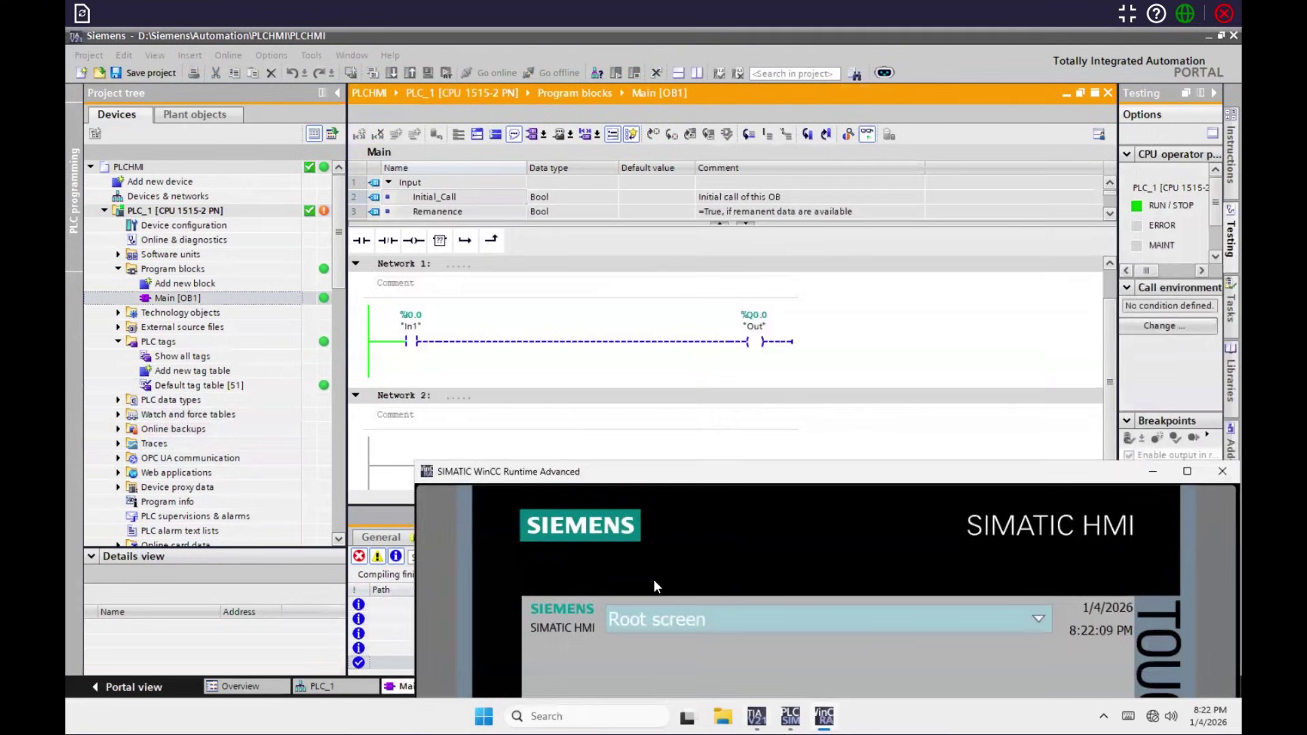
drag(683, 478, 1078, 191)
Test the In1 I/O field on the simulated Root screen by setting it to 1 and back to 0
click(1082, 449)
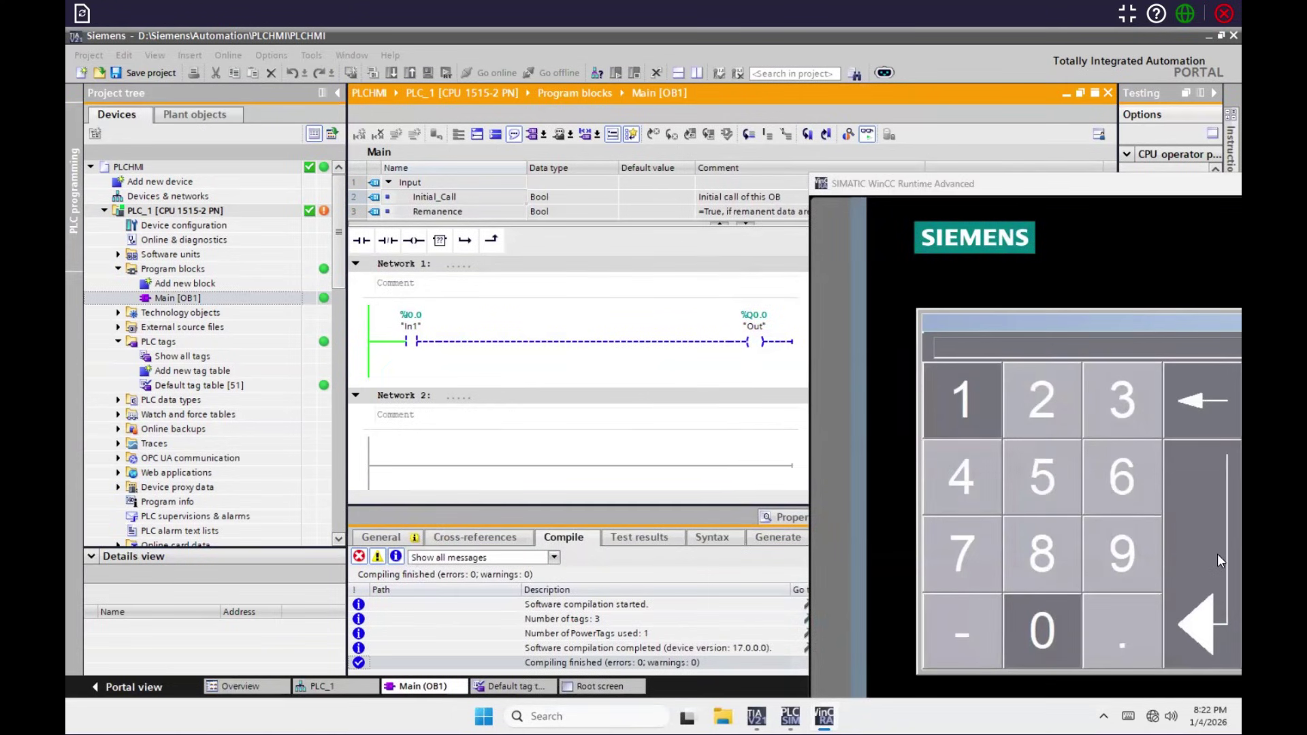
click(1197, 553)
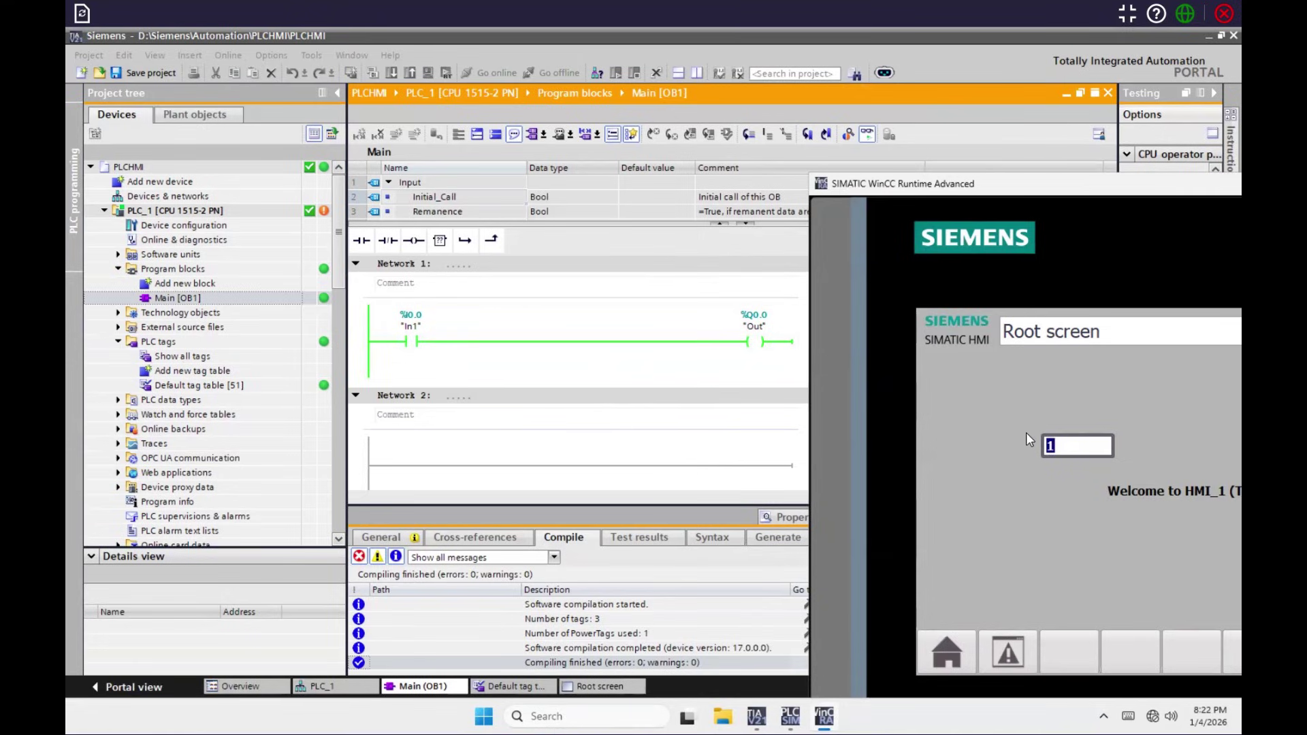
key(Return)
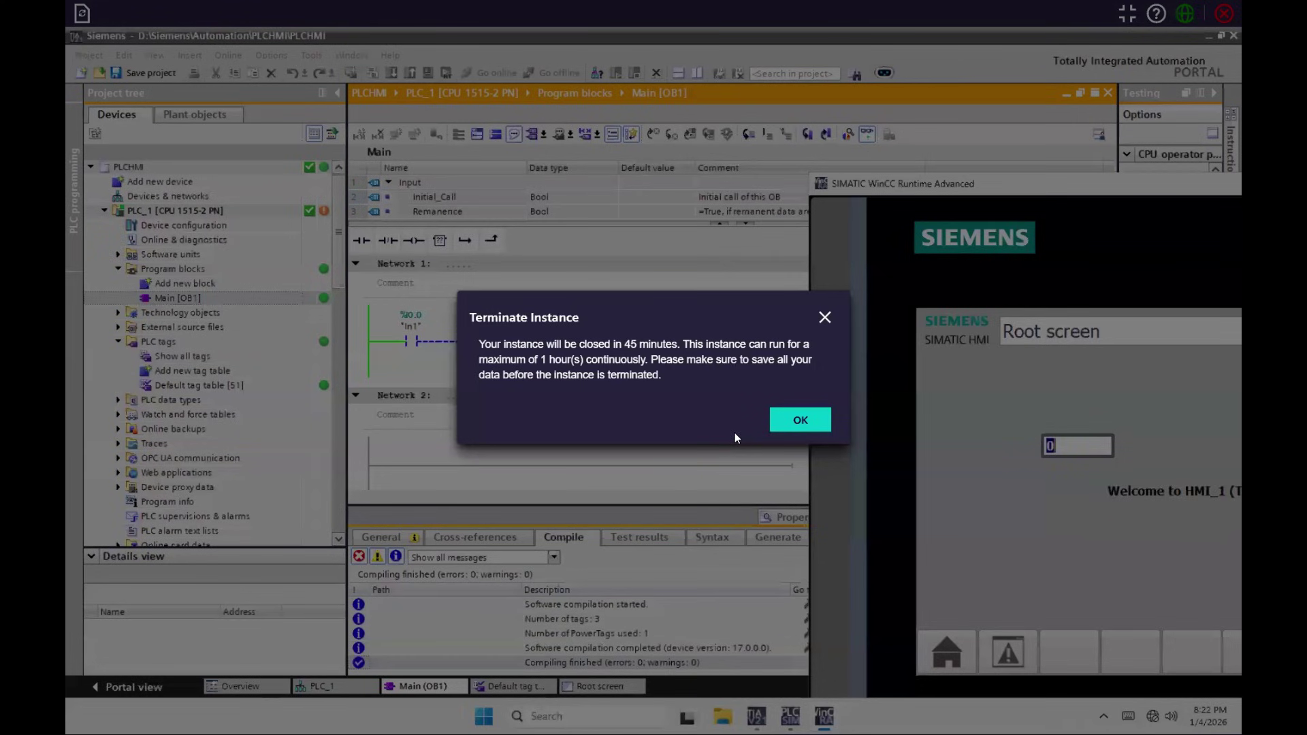
Dismiss the instance termination notice and set the In1 I/O field in the HMI simulation to 1 again
click(796, 420)
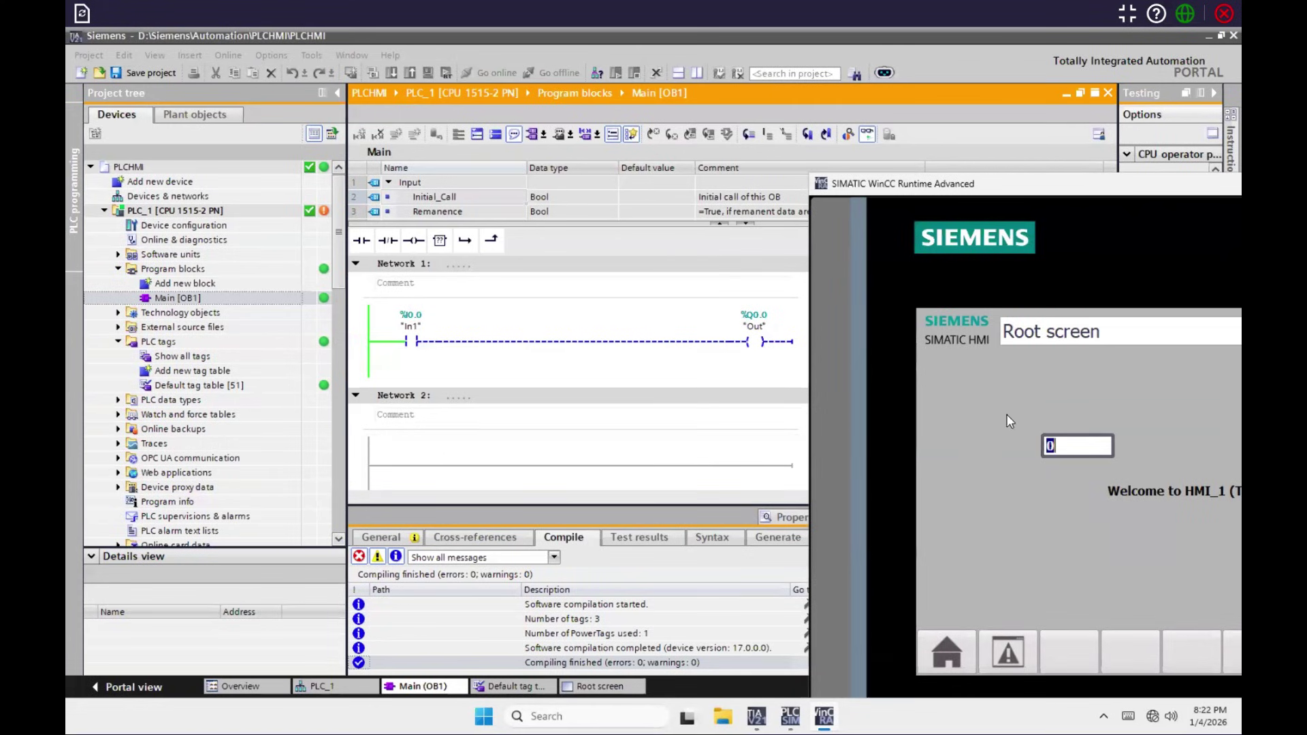
click(1052, 443)
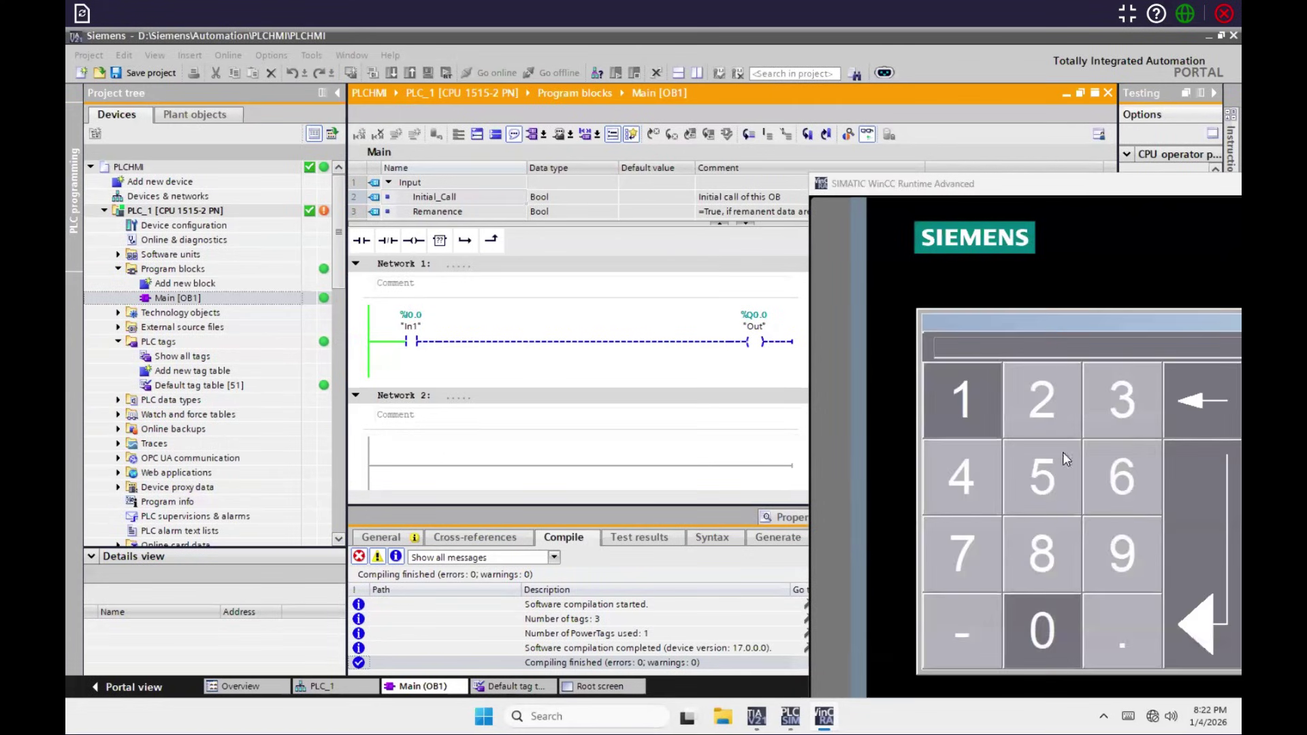
click(1217, 520)
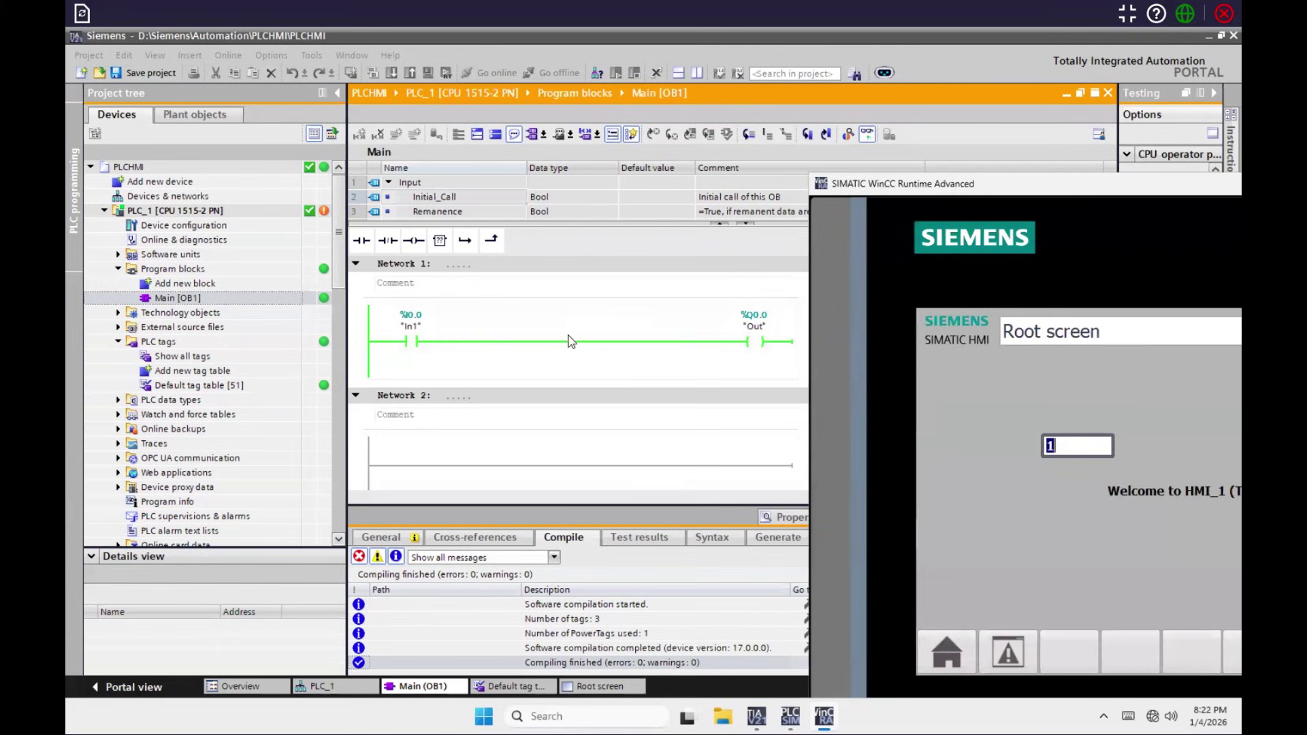